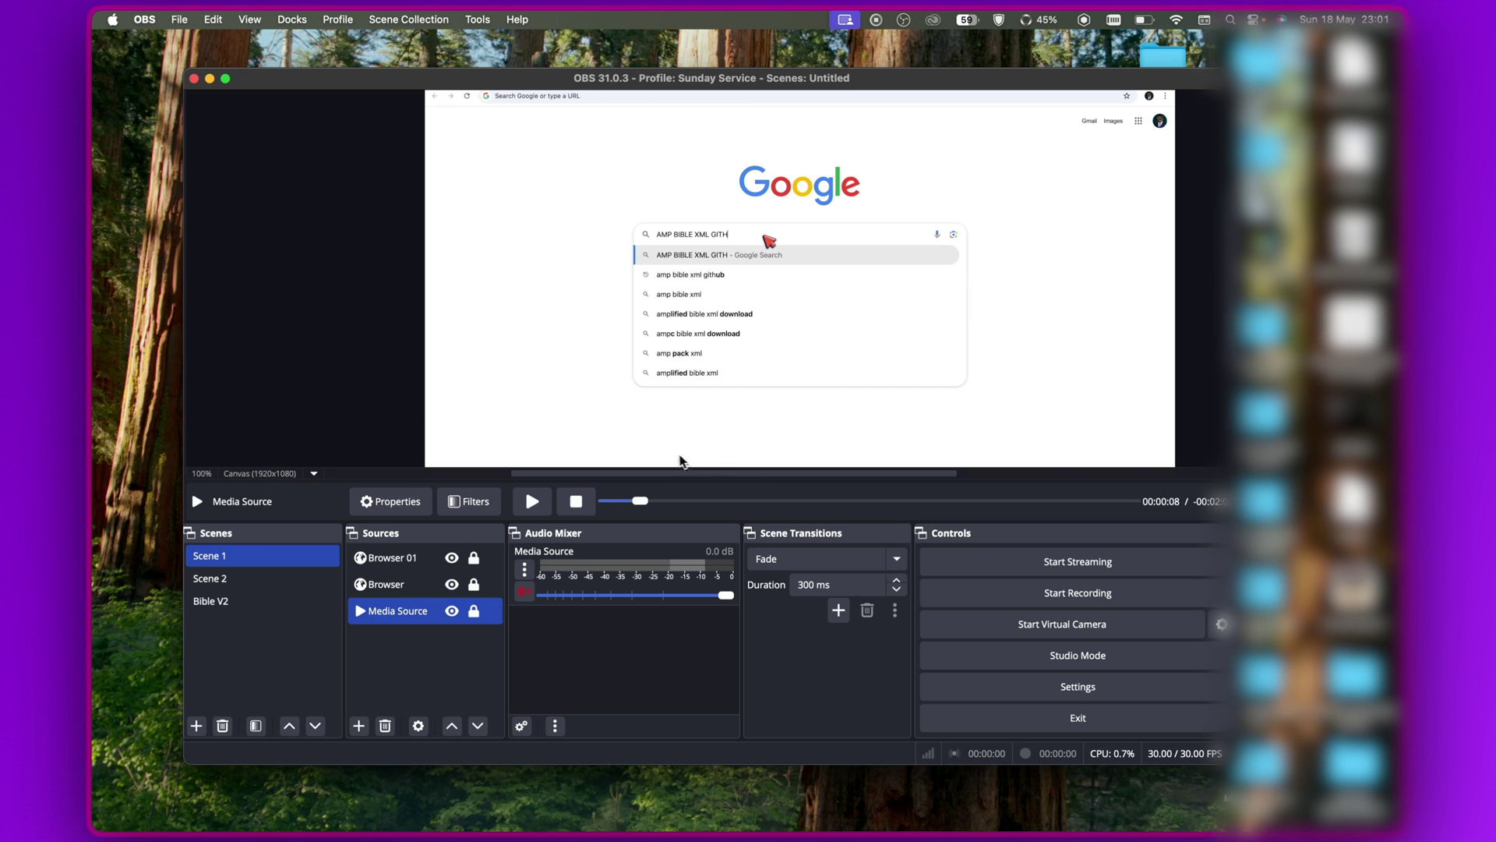
Switch to Safari and go to google.com in the tab showing the OBS Forums page
mouse_move(434, 792)
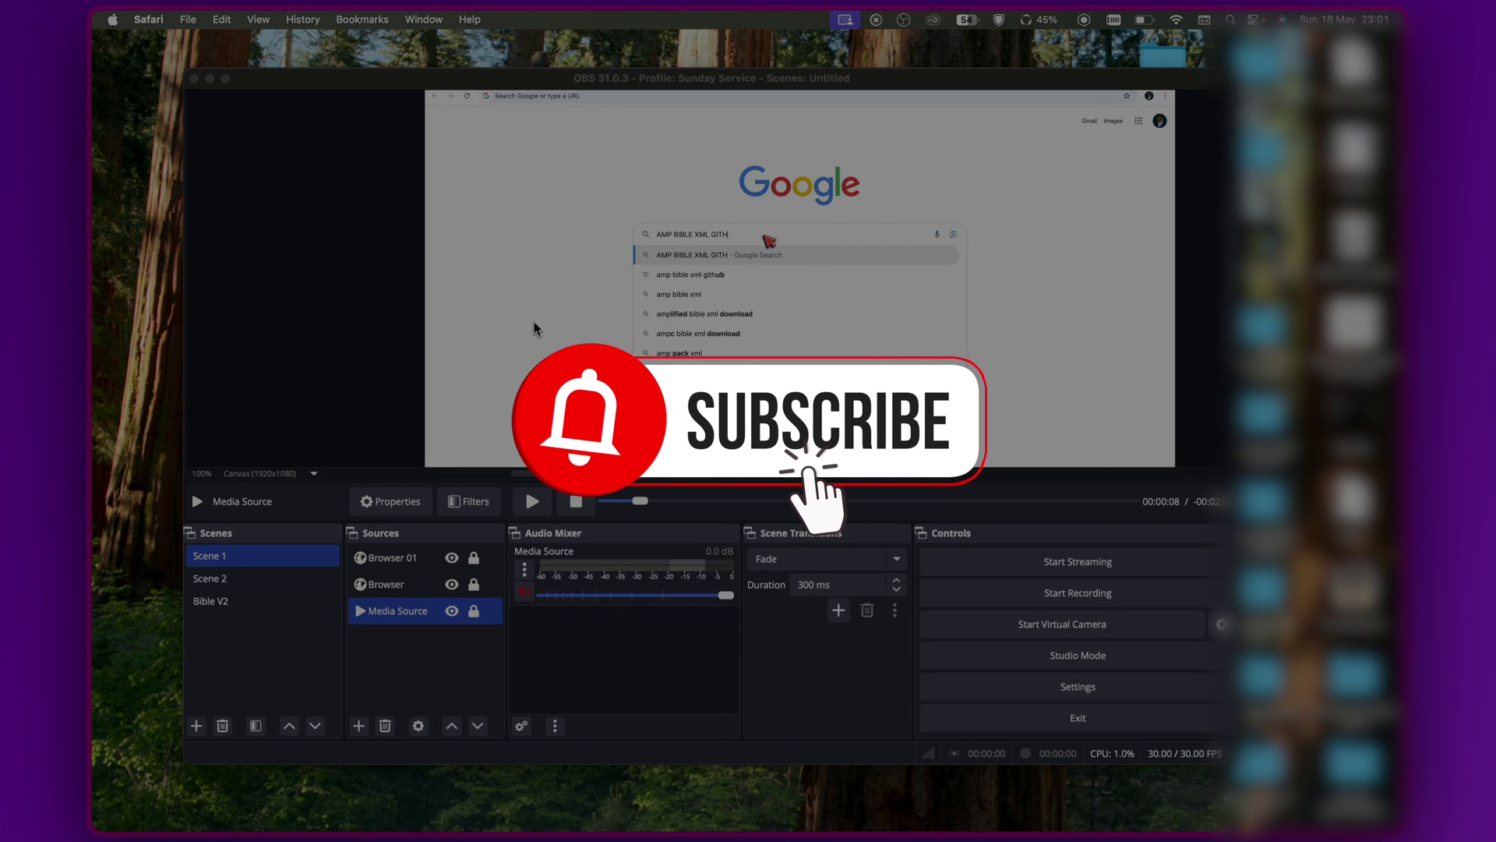
mouse_move(725, 816)
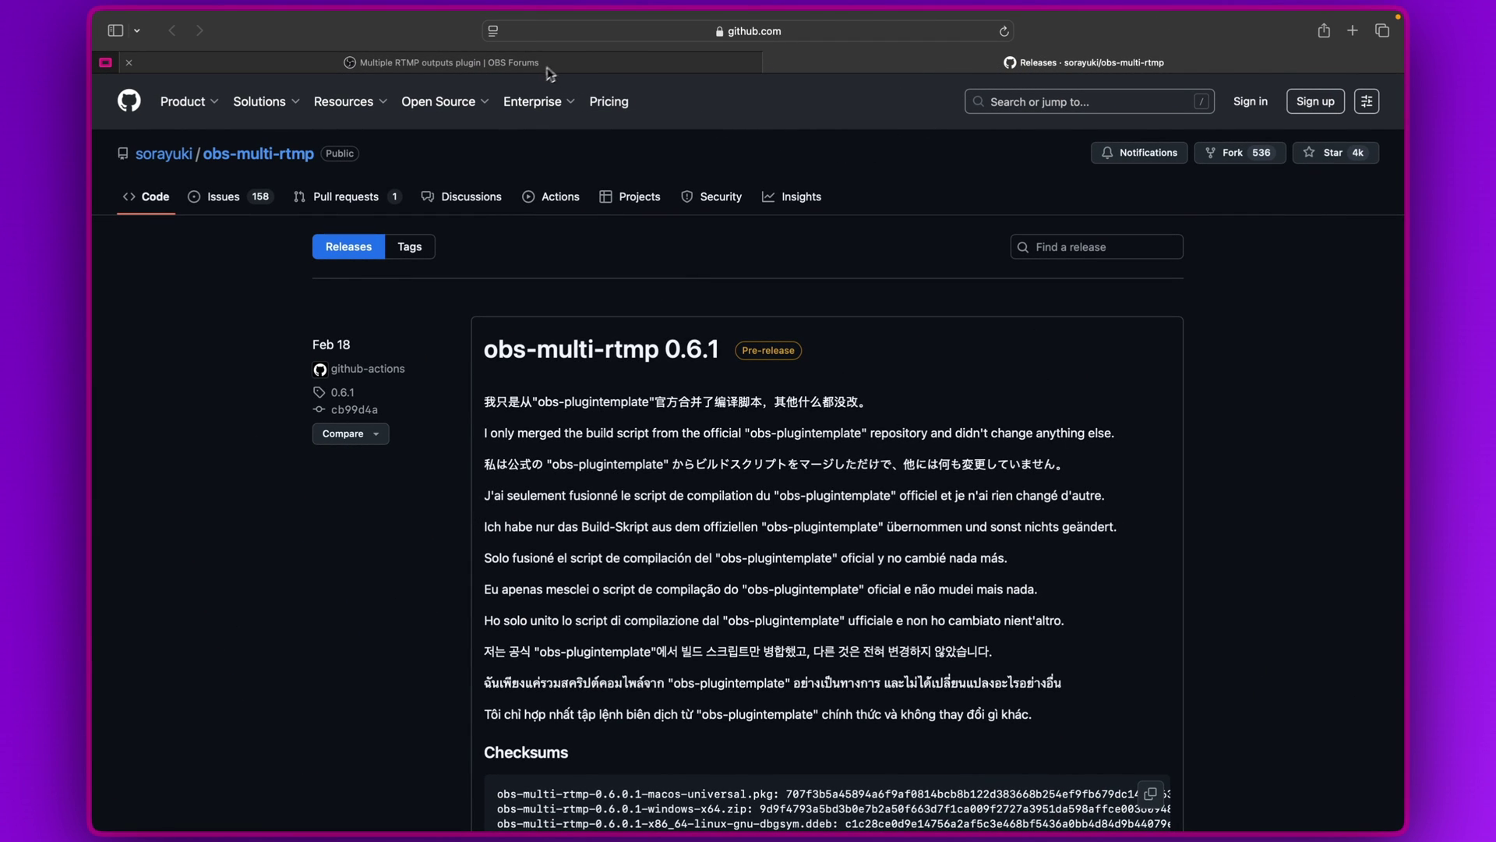
left_click(580, 67)
left_click(753, 34)
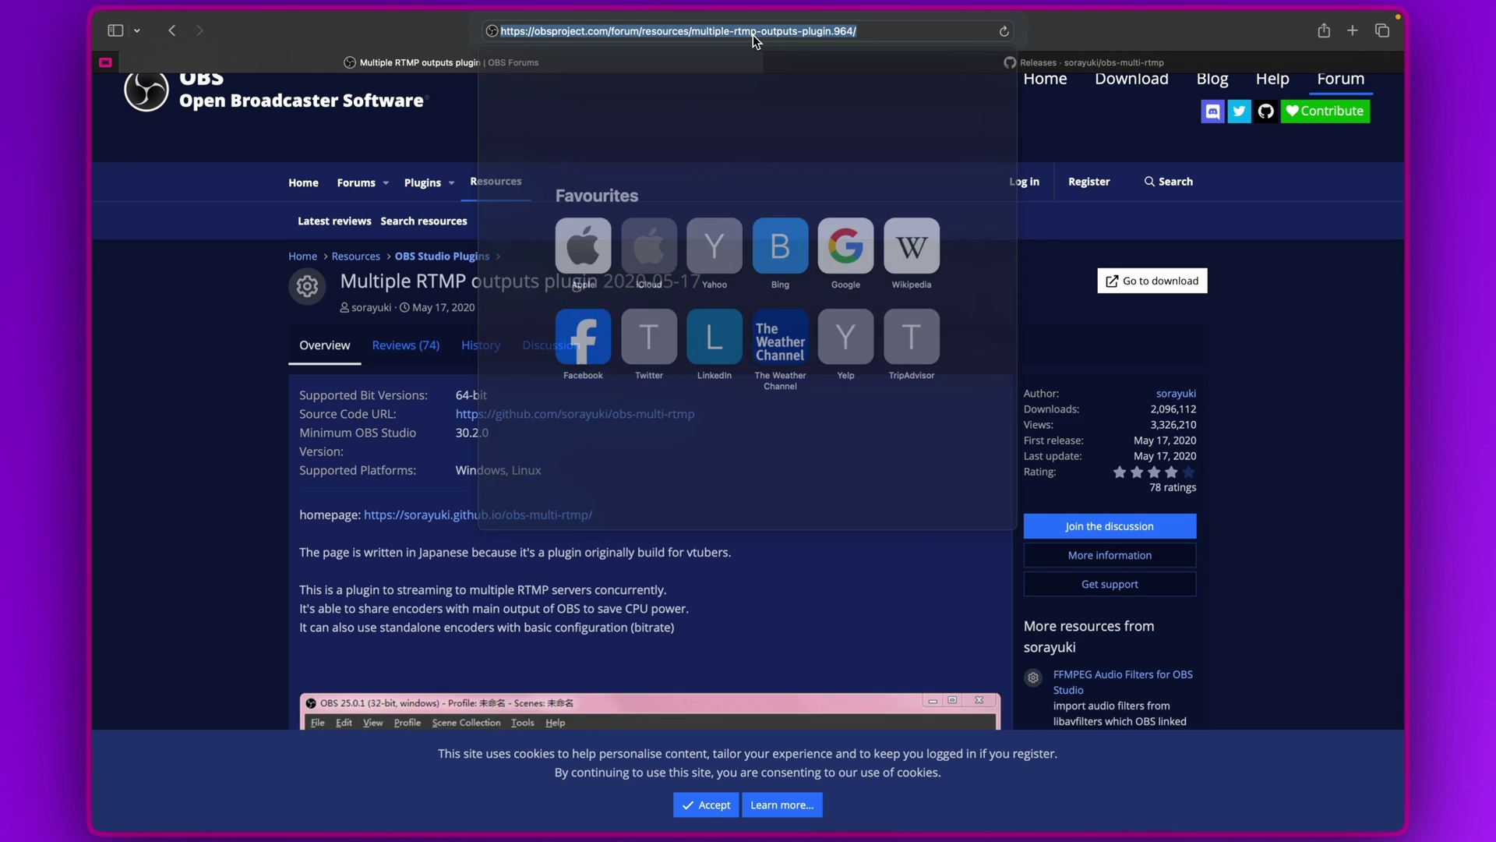
type("google.com")
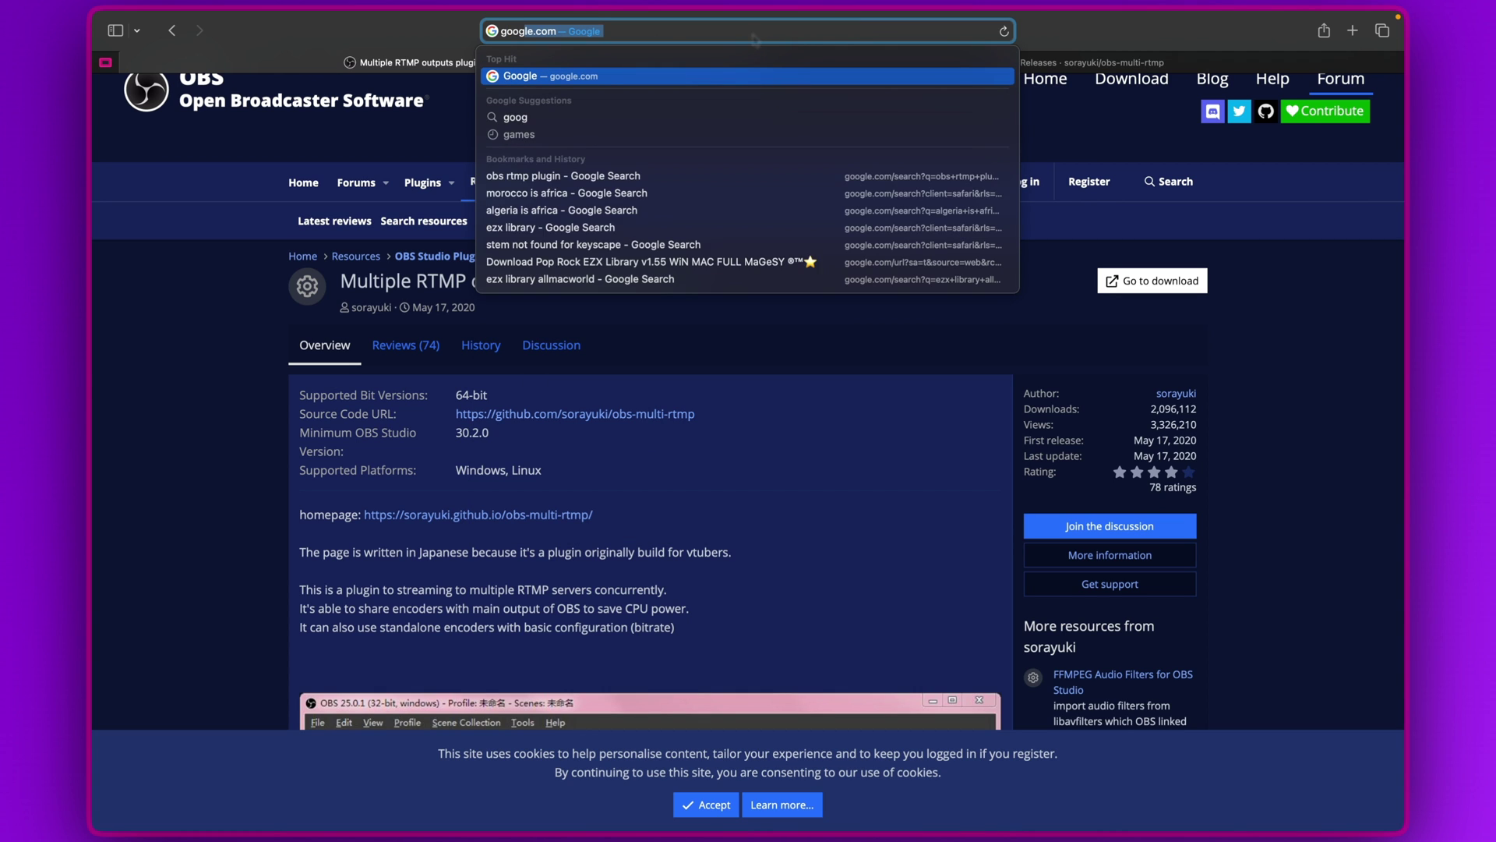
key("Right")
key("Return")
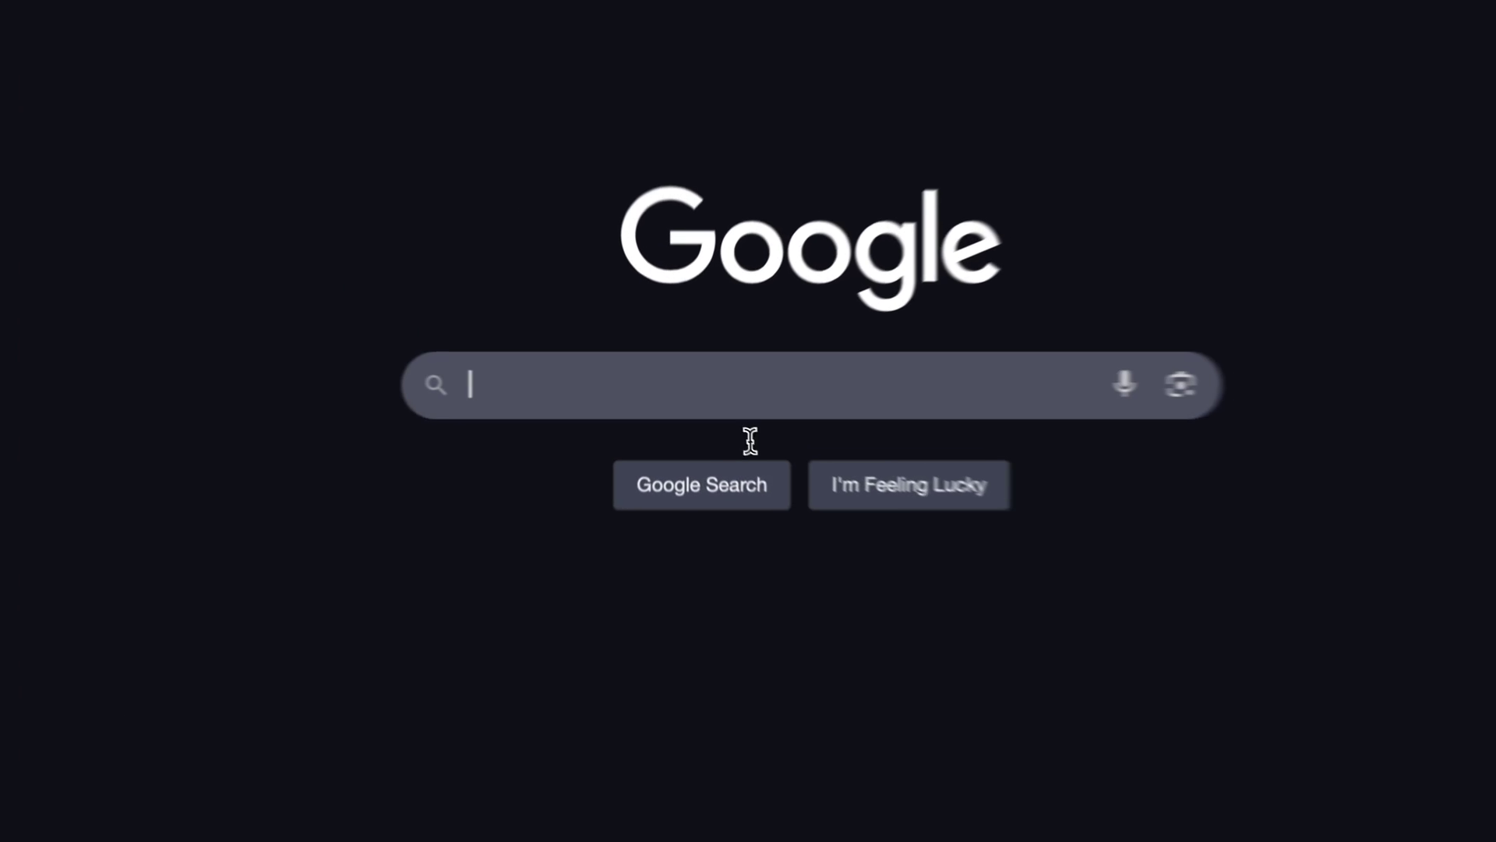
Search Google for "obs rtmp plugin" and open the download page of the Multiple RTMP outputs plugin
left_click(714, 396)
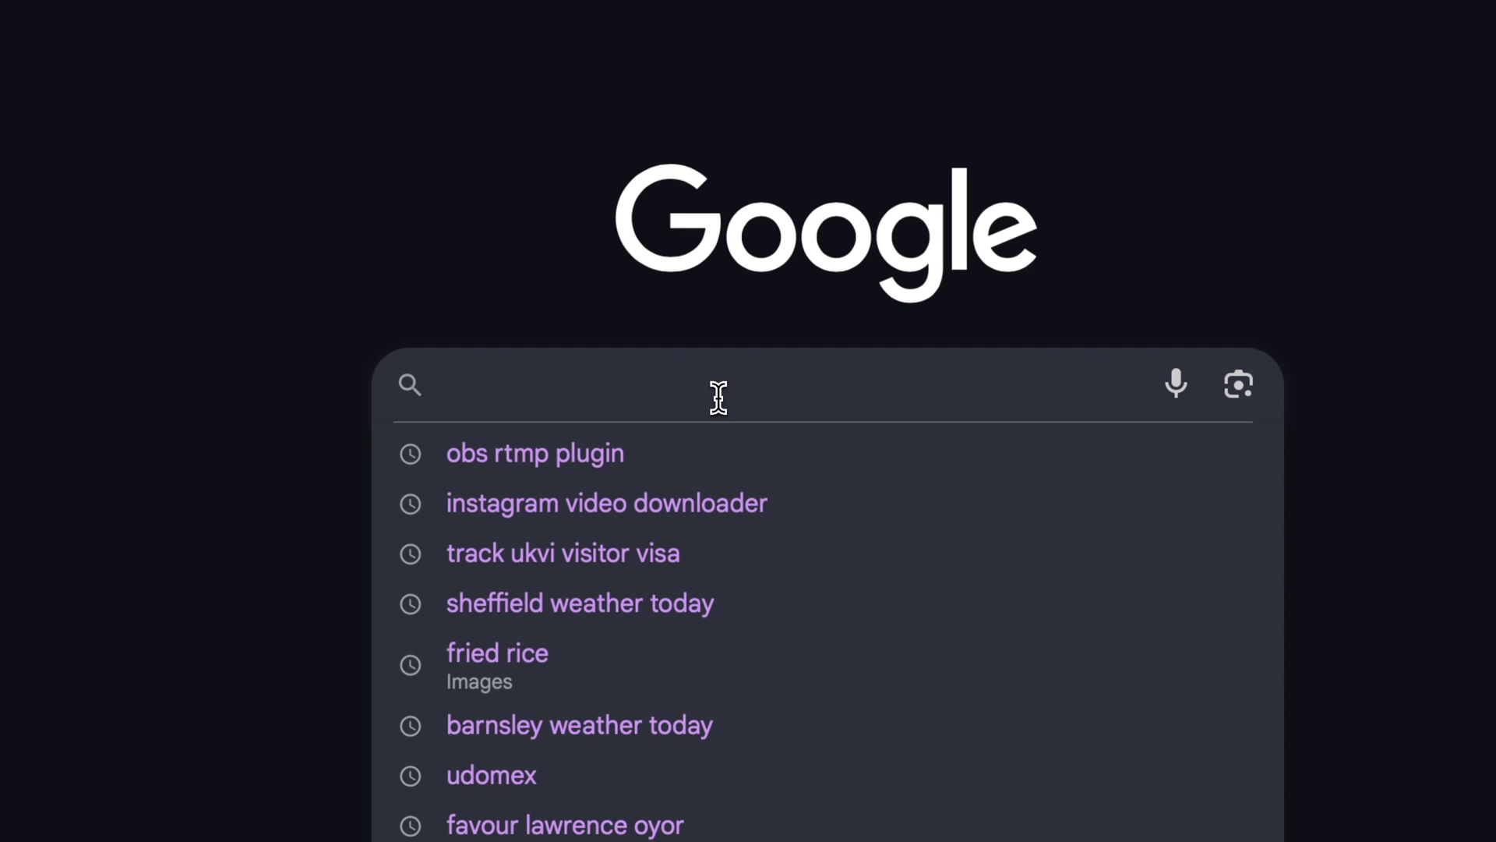
type("obs ")
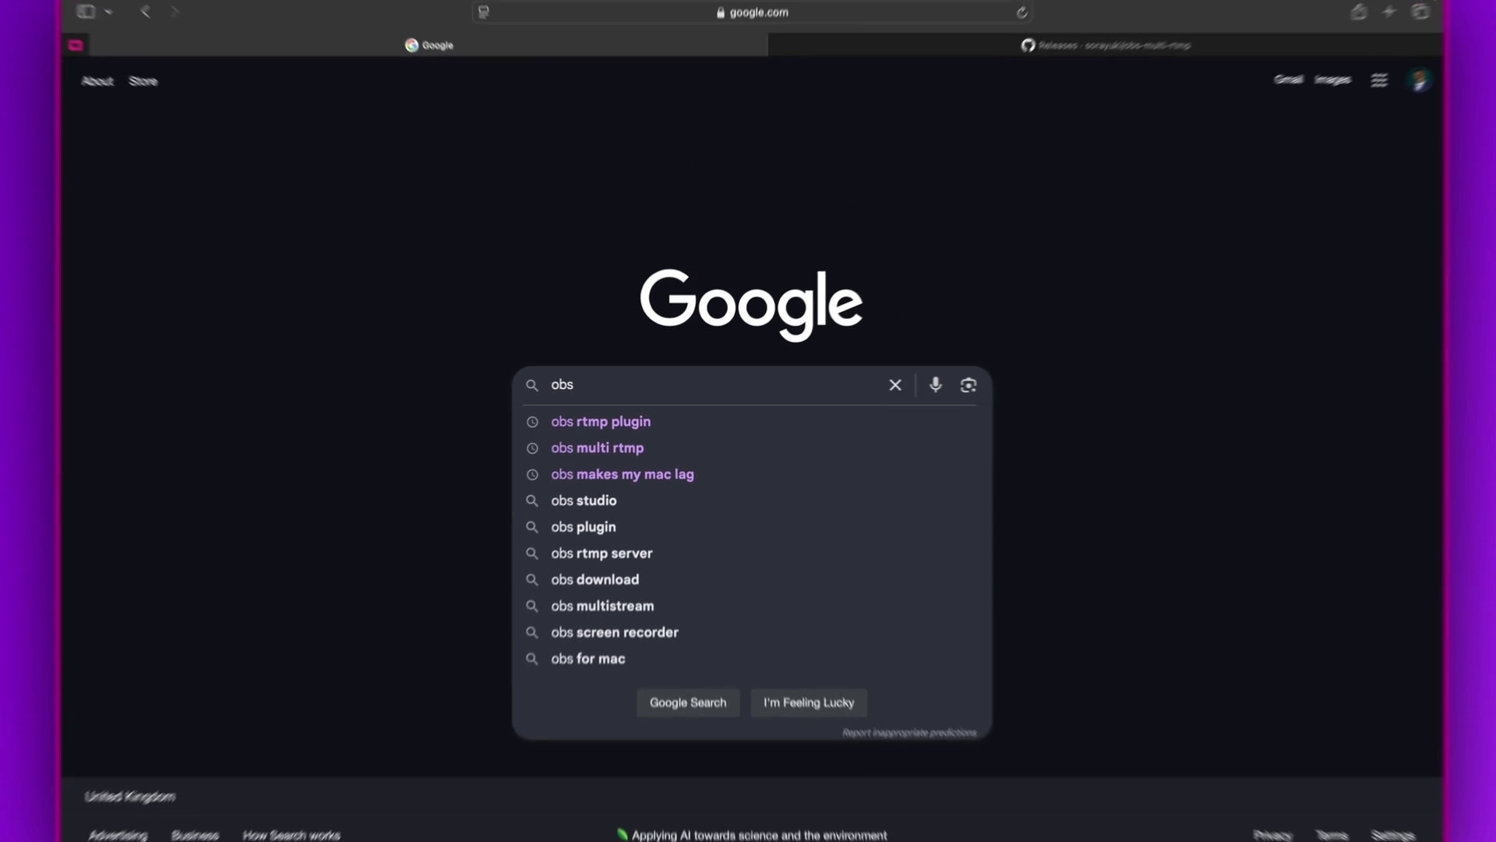
type("rtmp plugin")
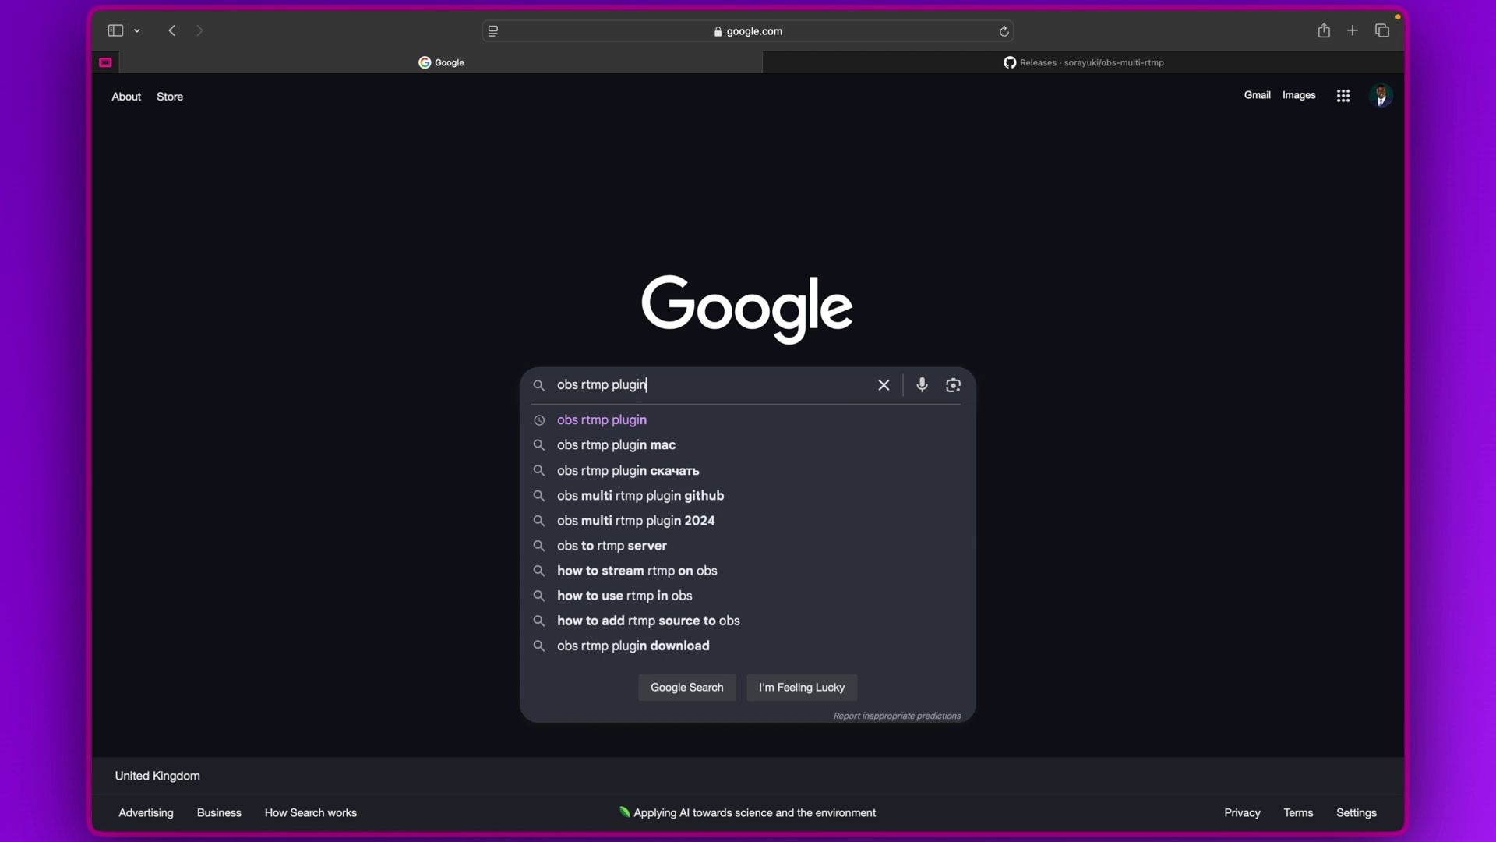
key("Return")
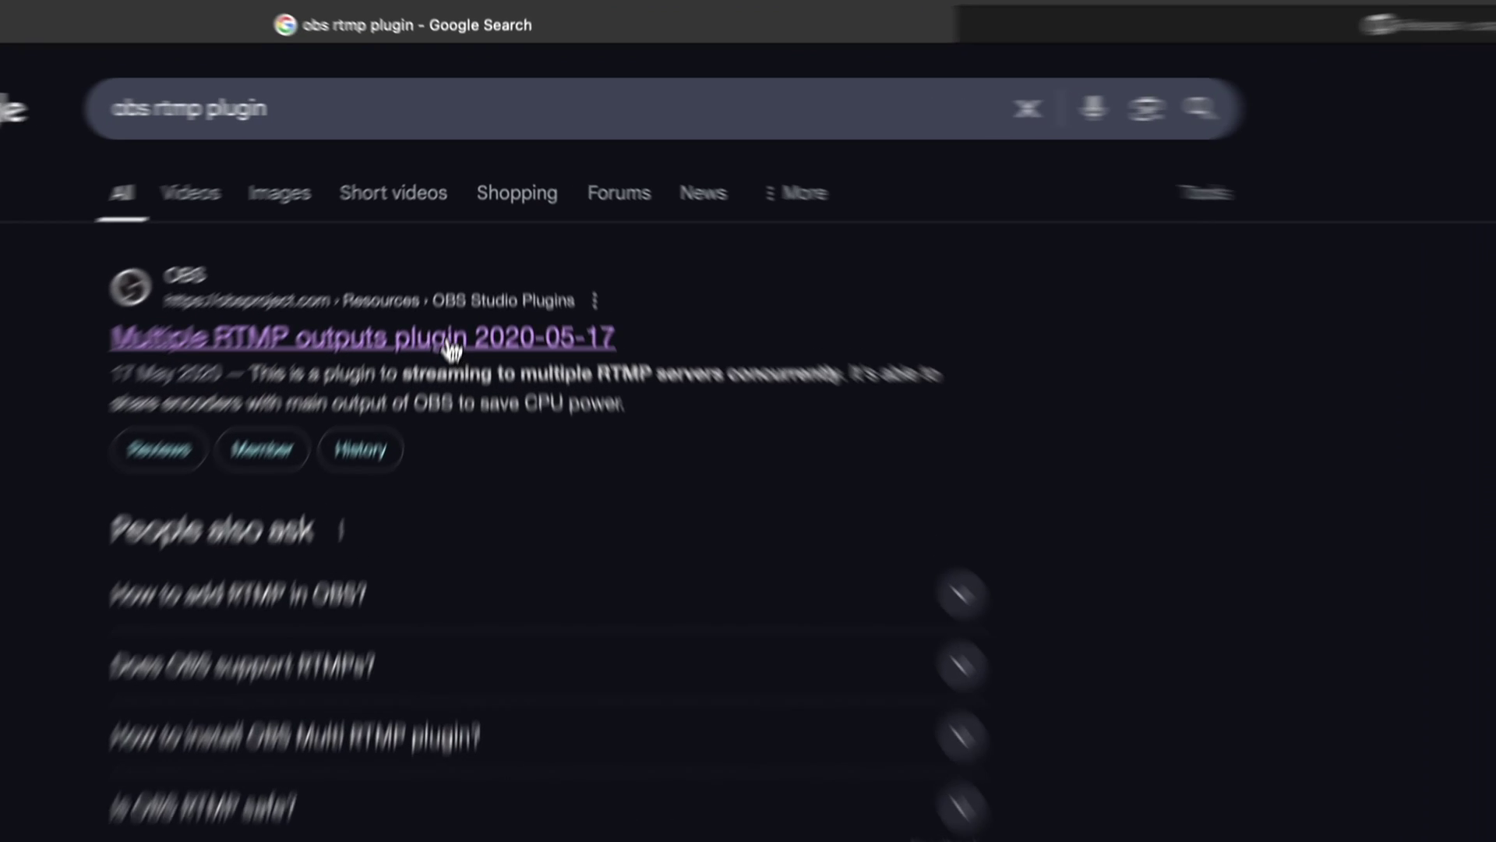
left_click(443, 247)
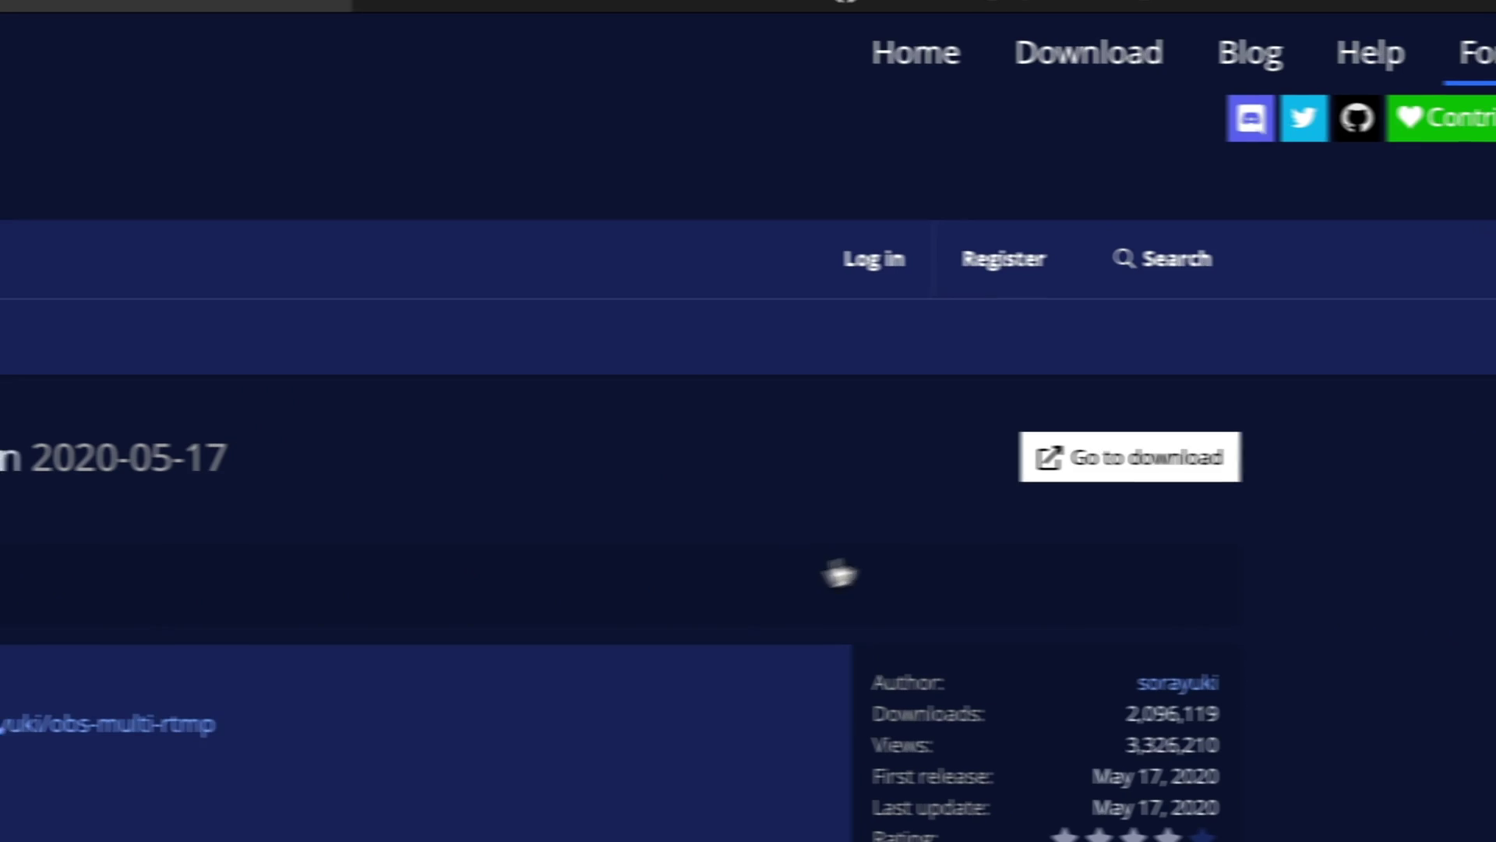
left_click(1149, 470)
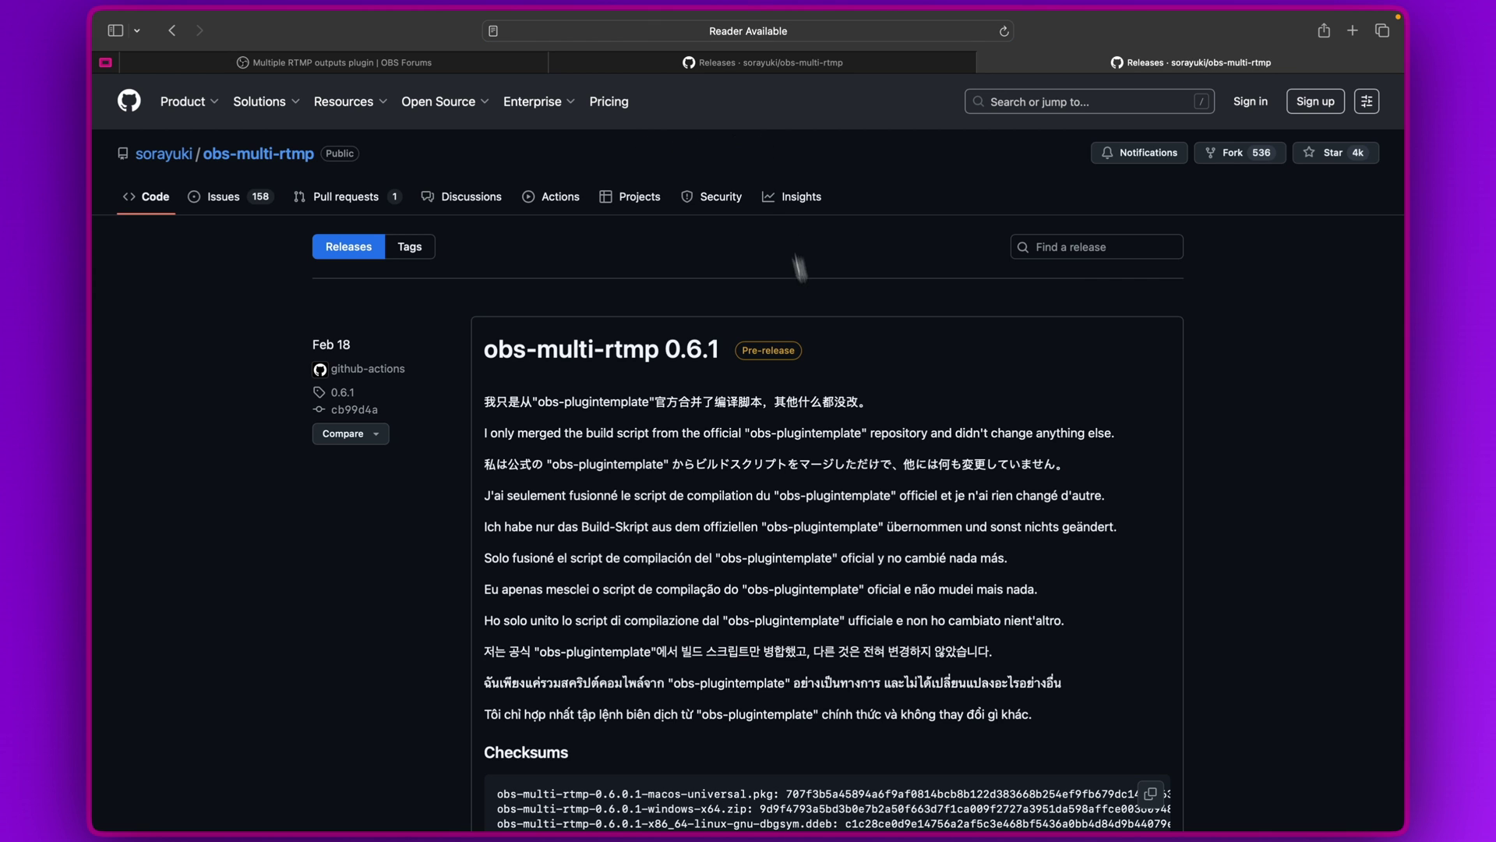
Look through the obs-multi-rtmp releases for the version matching OBS 31 and its downloadable assets
scroll(764, 547, "down", 2)
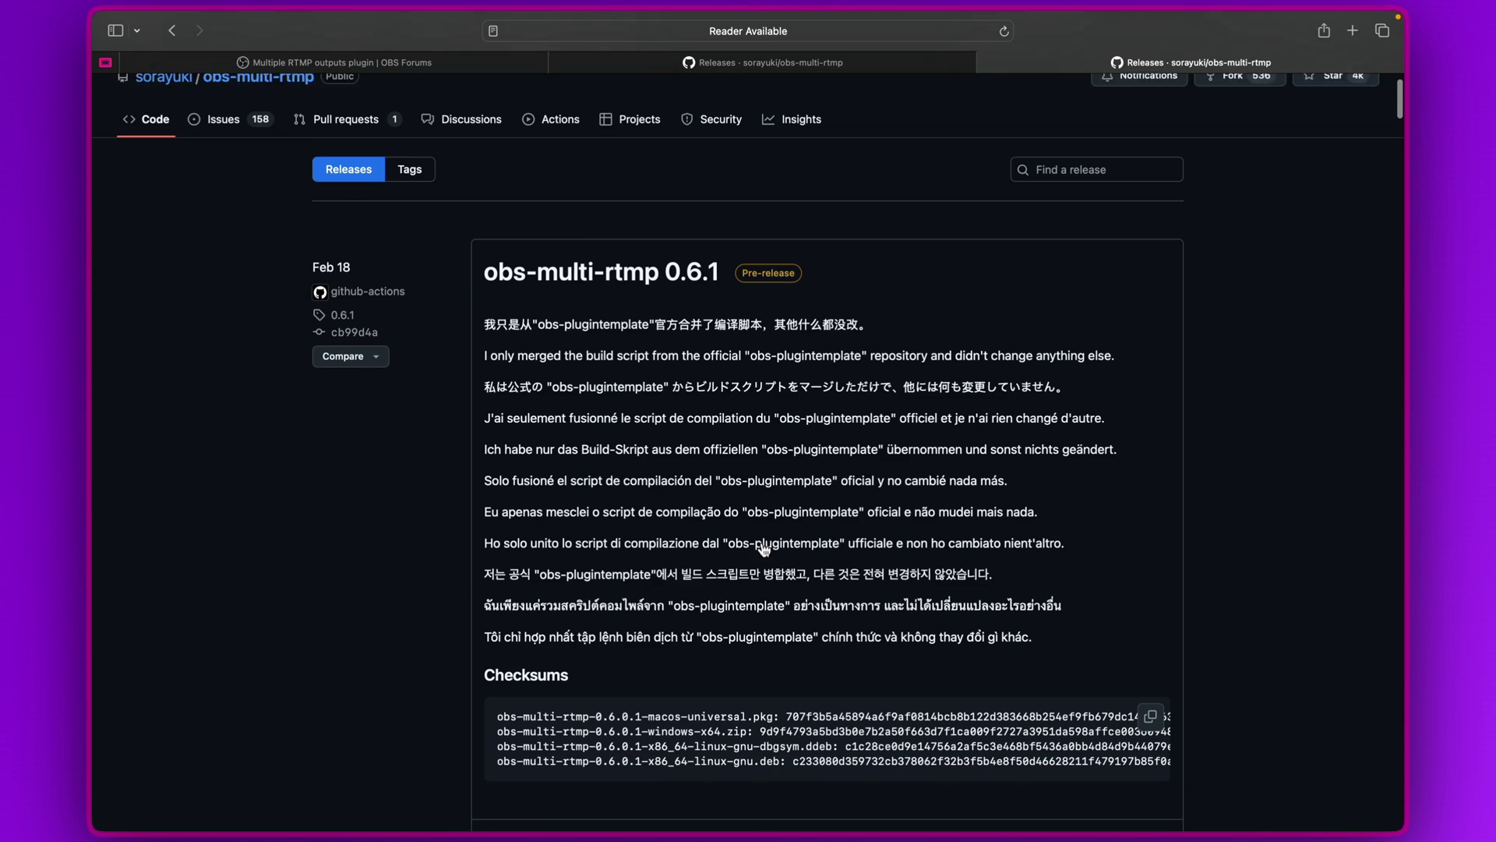
scroll(764, 548, "down", 1)
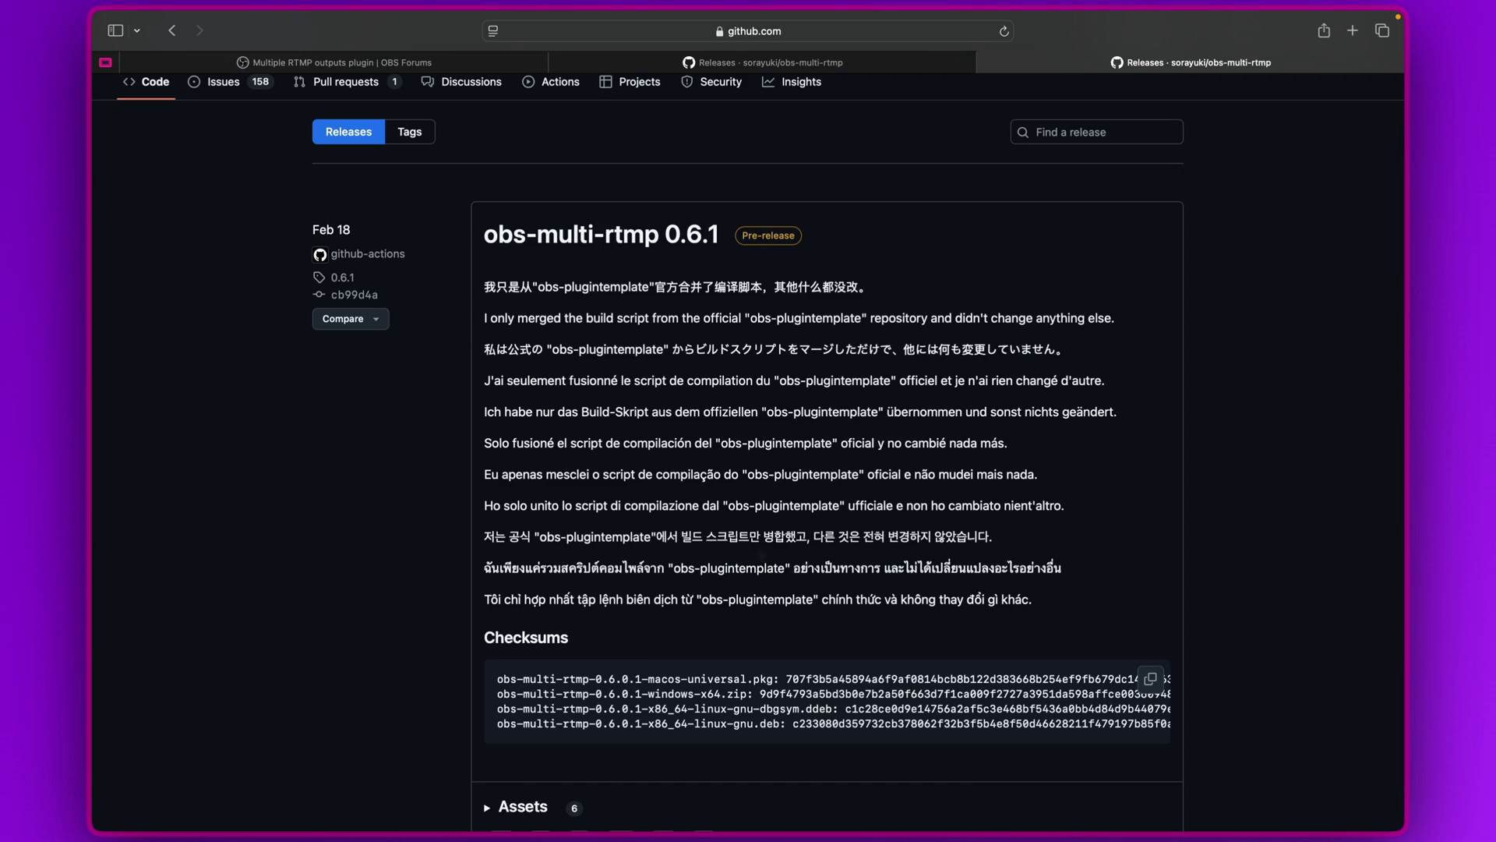
scroll(764, 548, "down", 2)
scroll(762, 550, "down", 20)
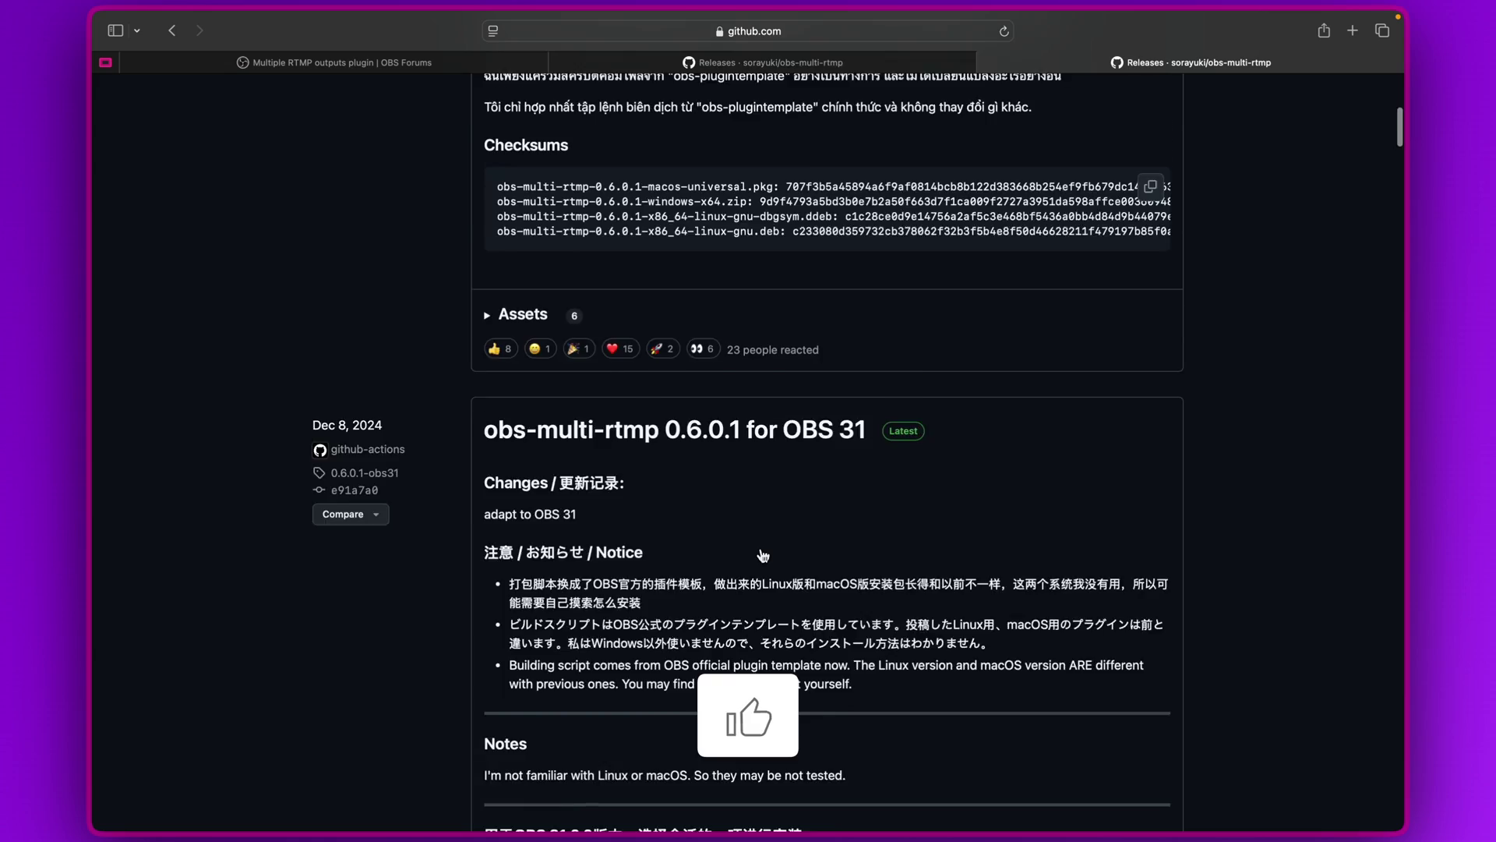
scroll(762, 554, "down", 20)
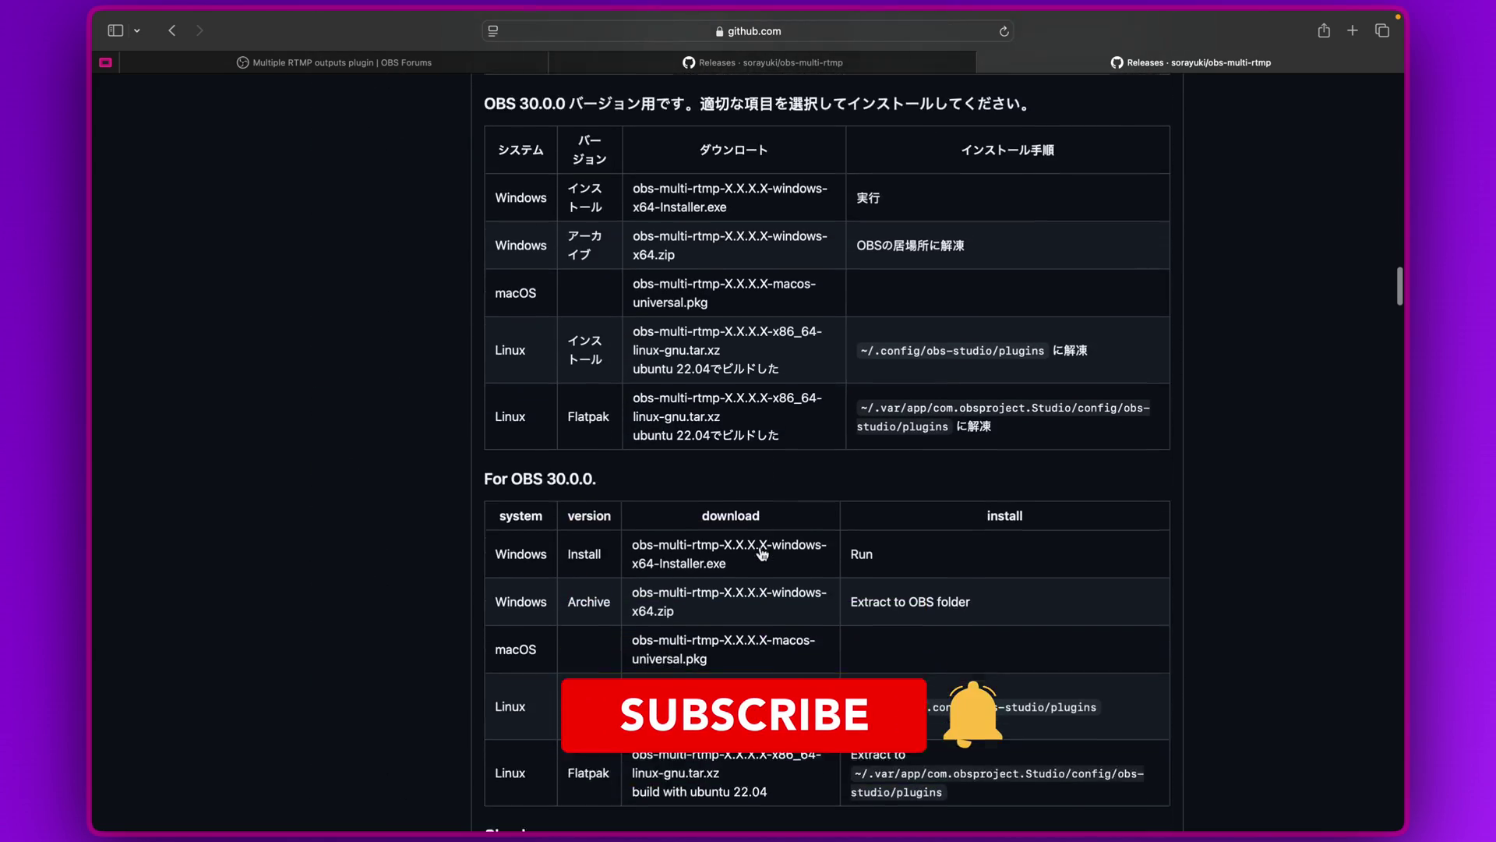
scroll(828, 452, "down", 20)
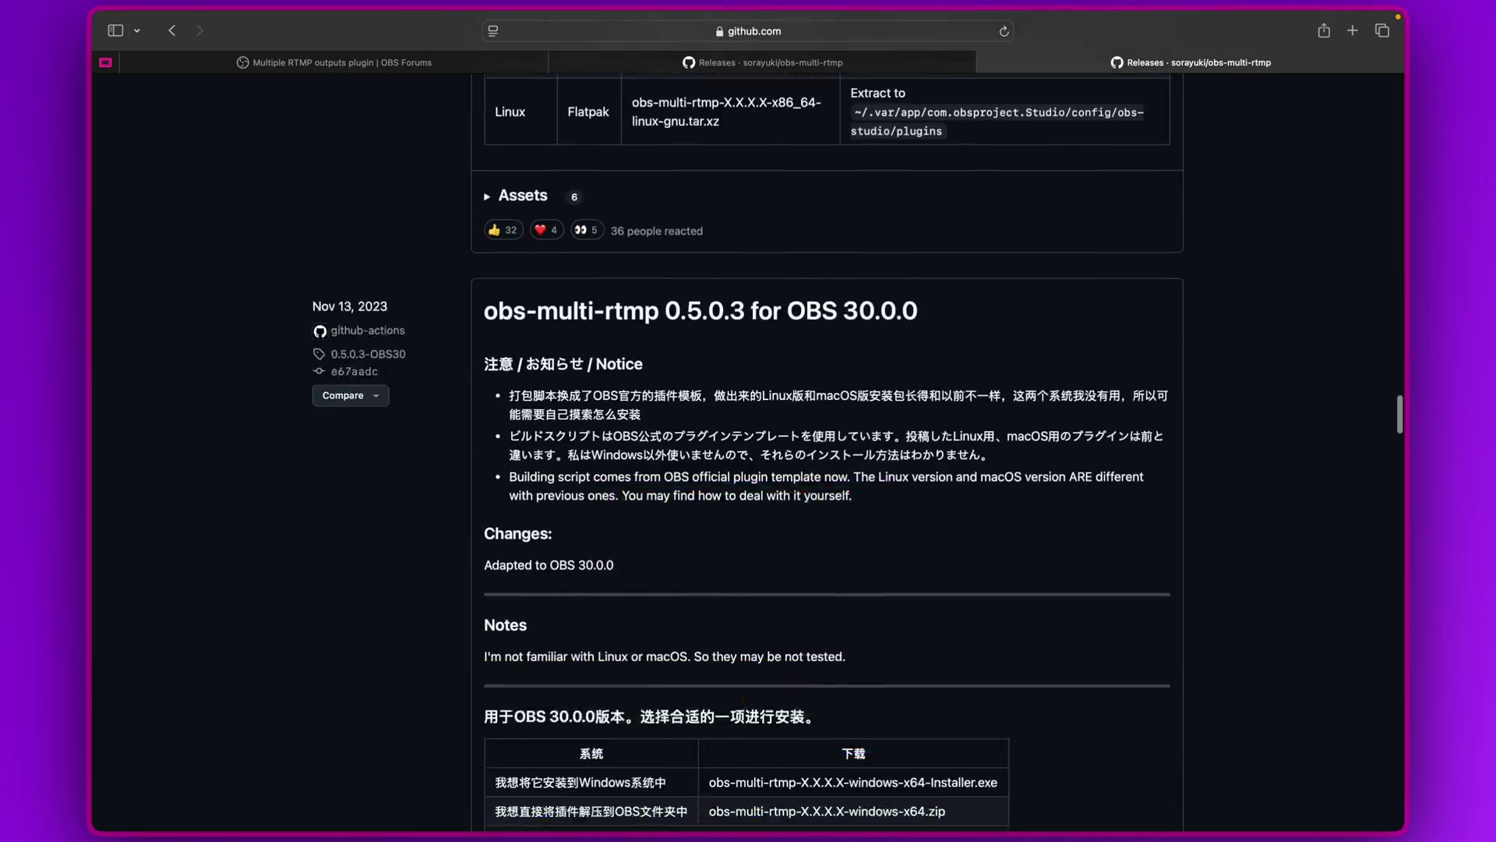
scroll(828, 452, "down", 20)
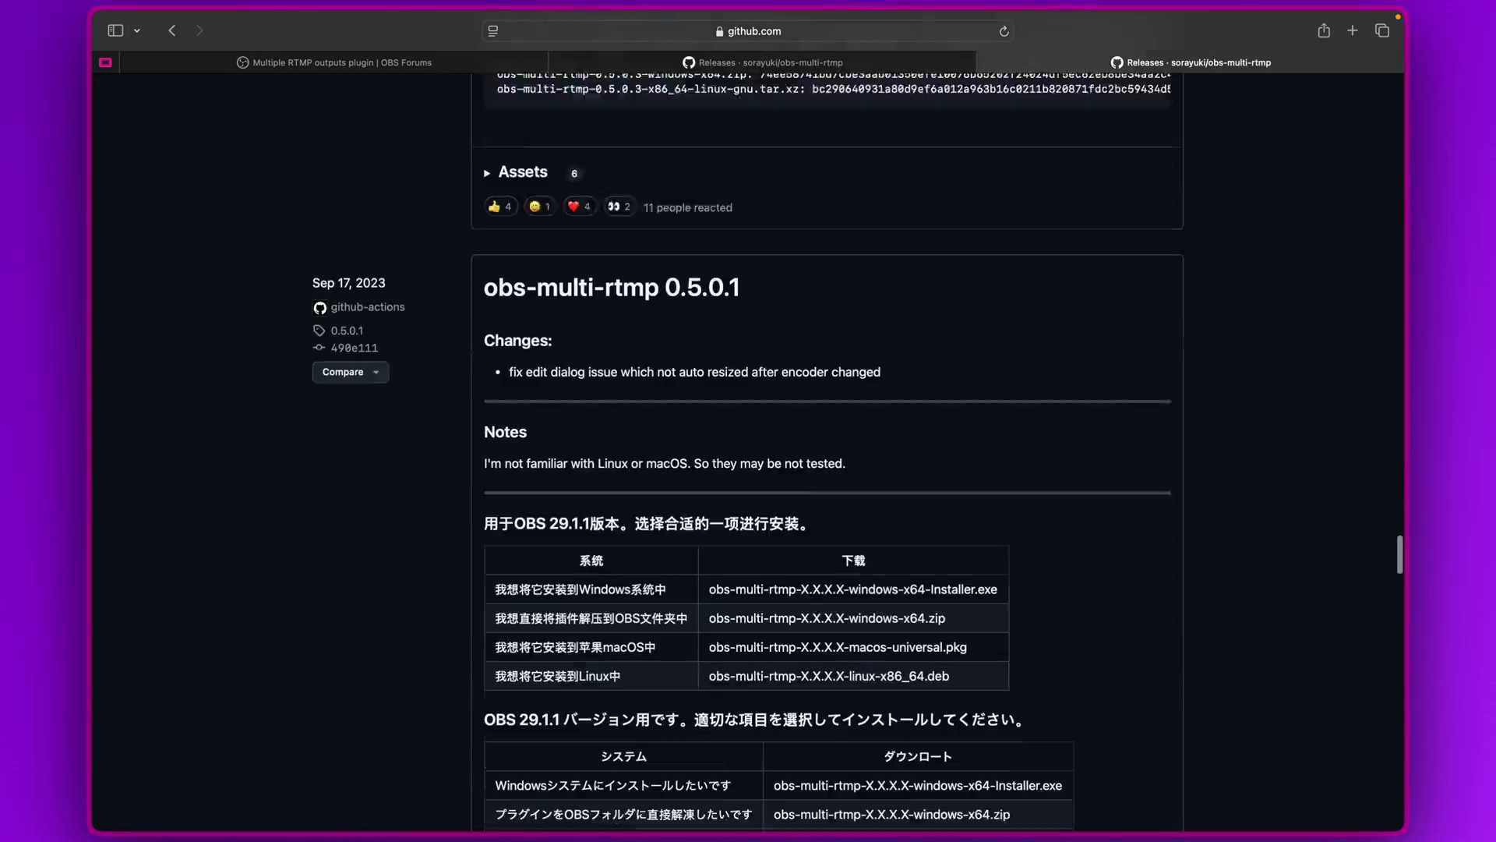
scroll(827, 452, "down", 20)
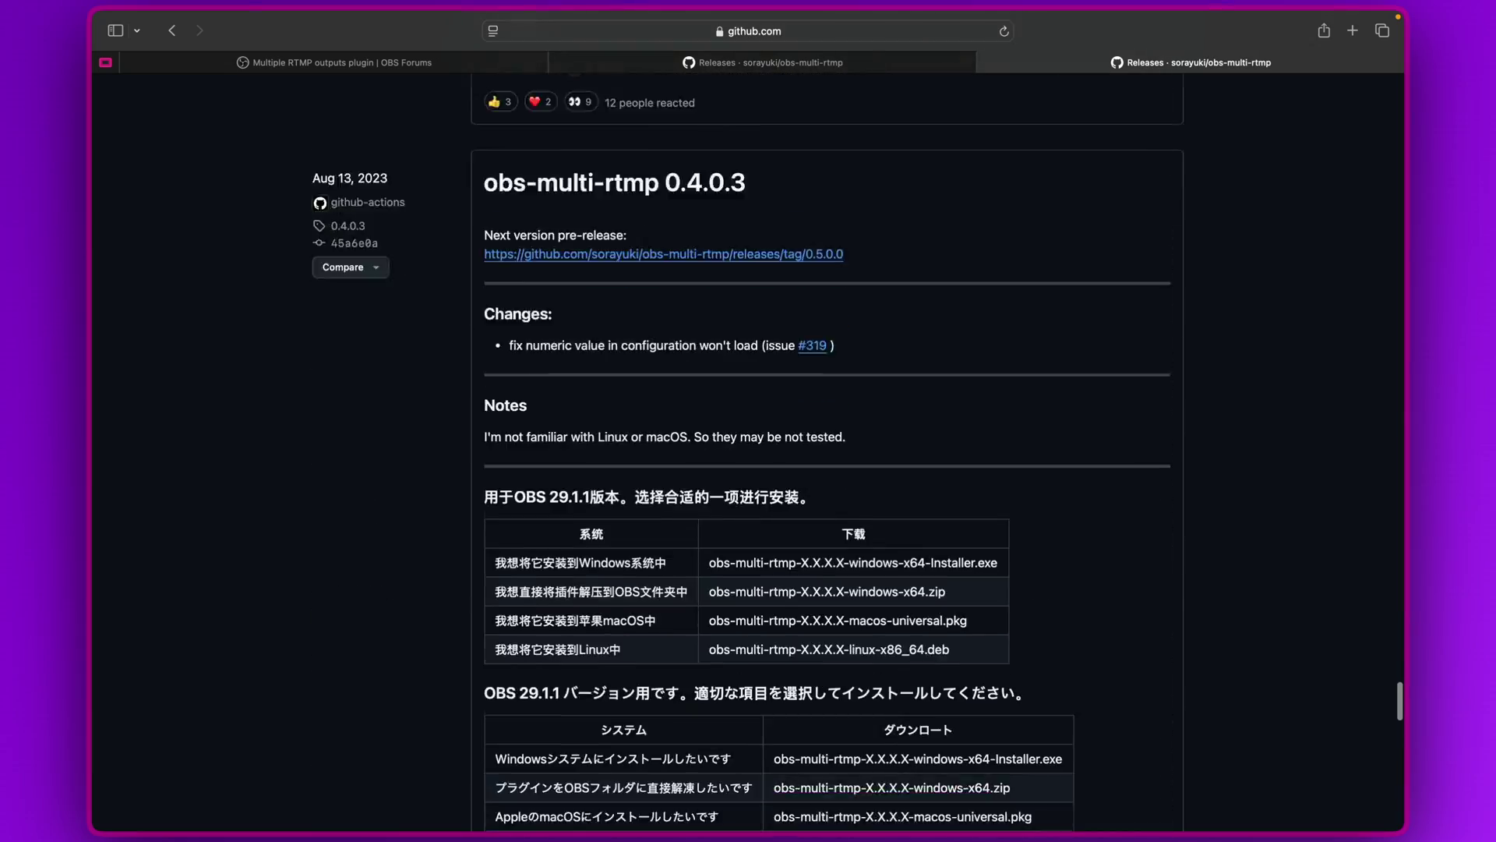
scroll(827, 452, "down", 10)
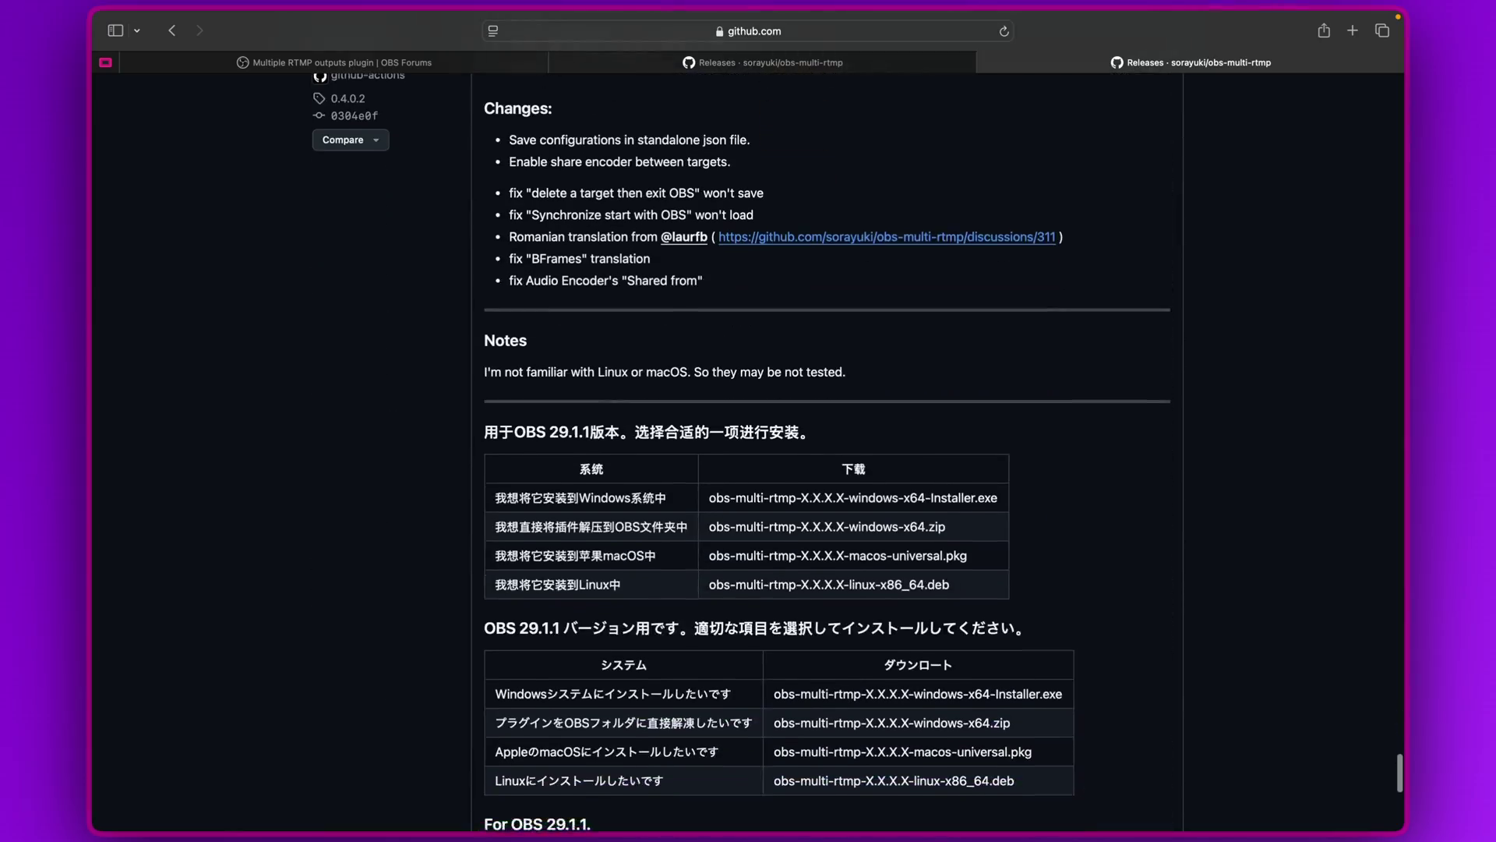
scroll(828, 452, "up", 20)
scroll(828, 452, "up", 20)
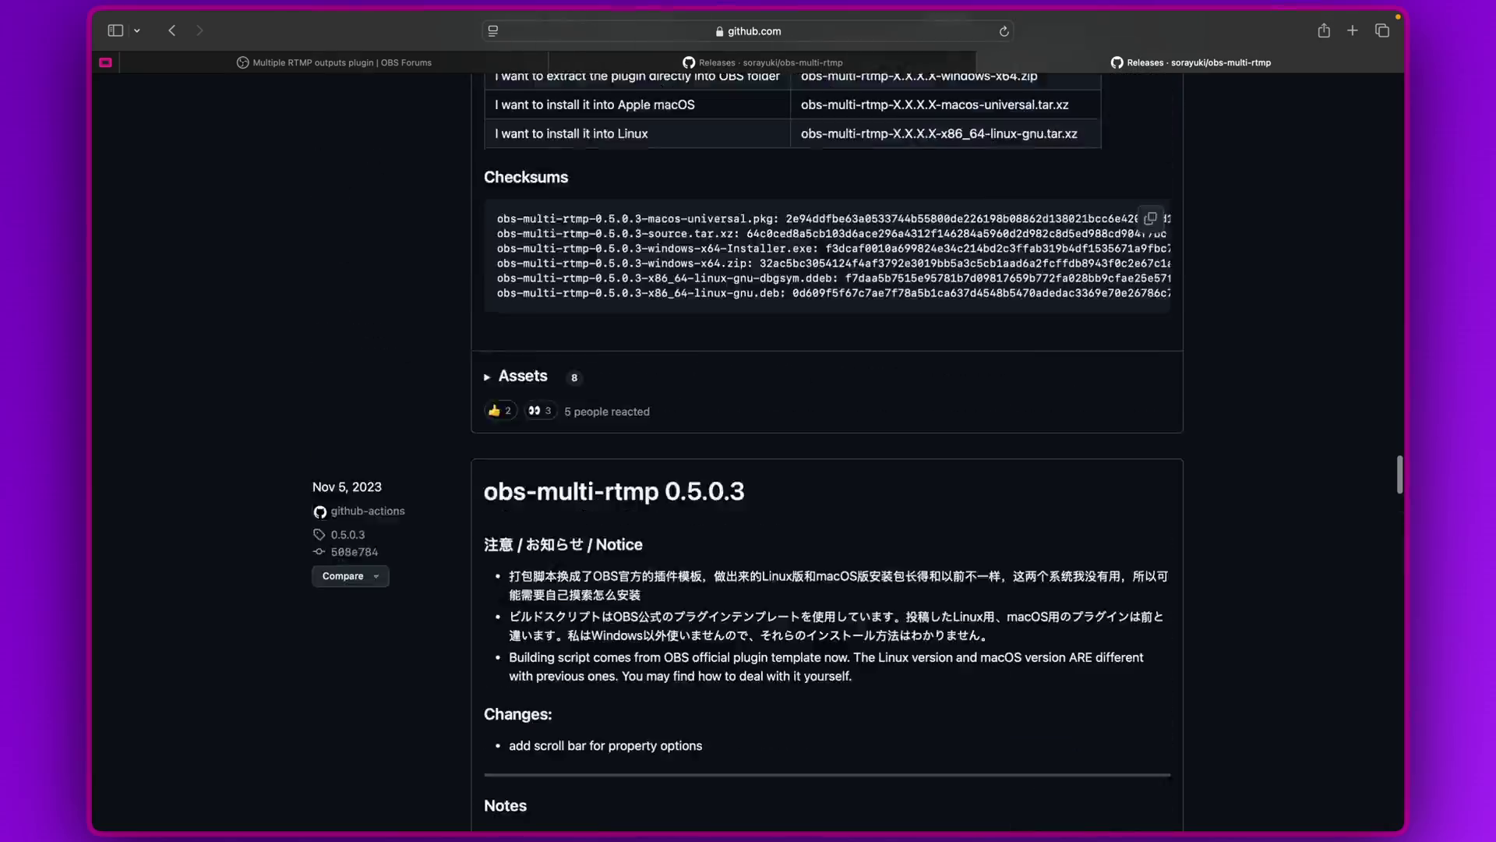
scroll(828, 452, "up", 20)
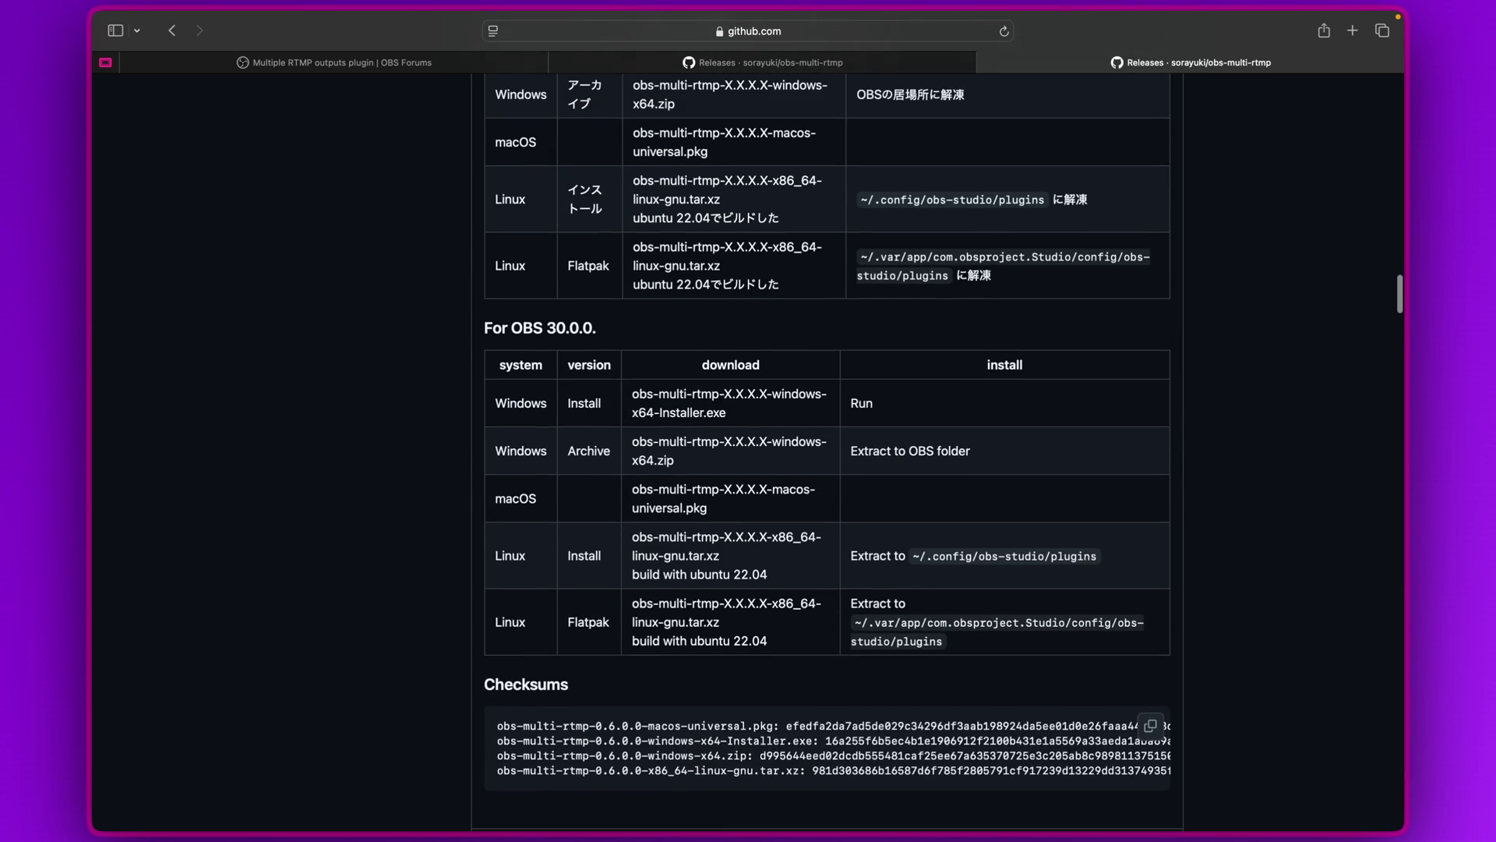
scroll(718, 483, "up", 2)
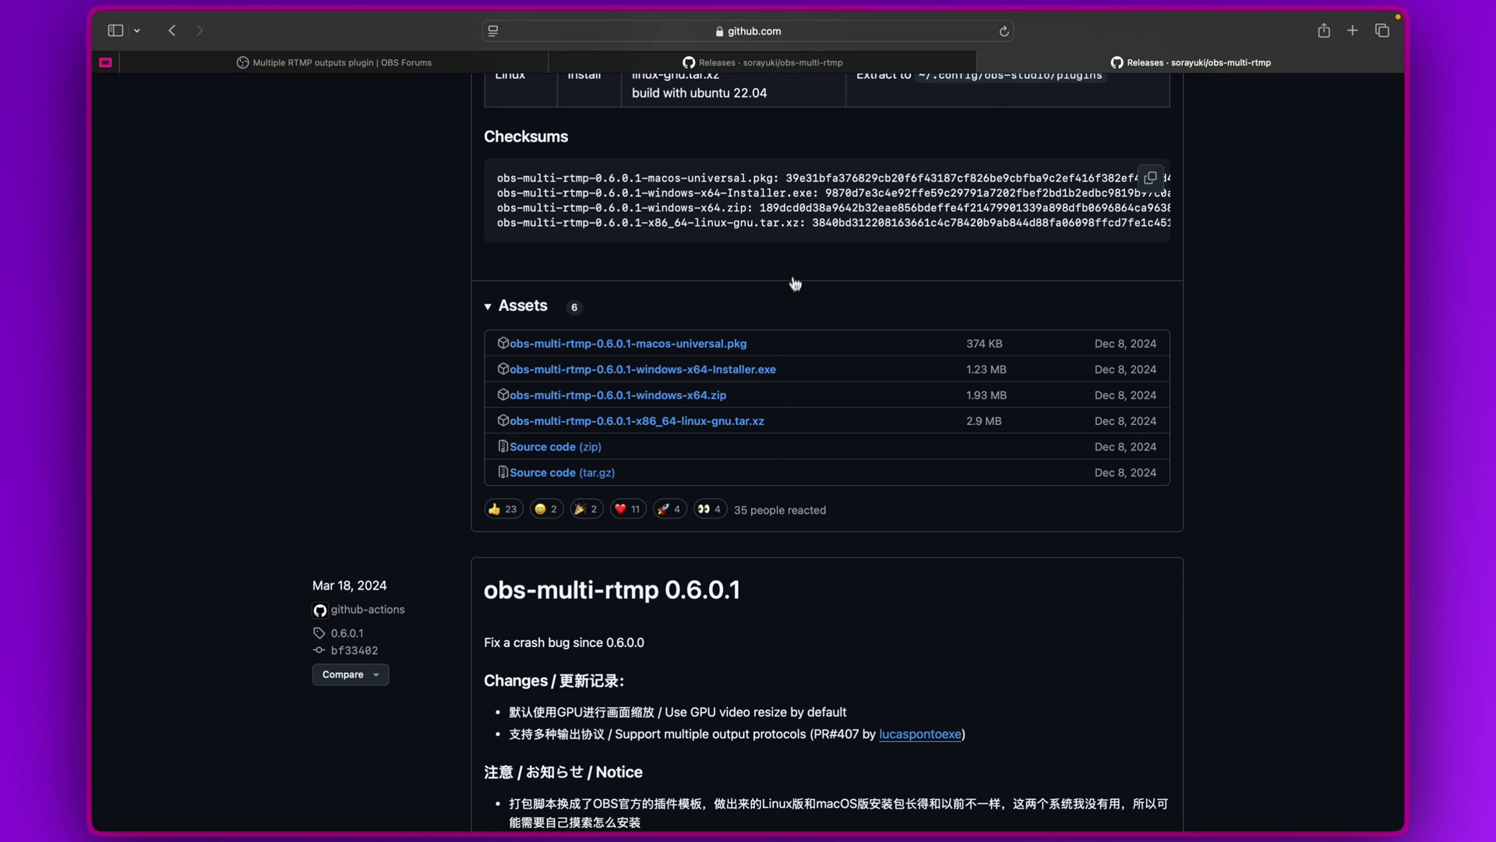
Switch to OBS, show the Multiple output dock and make the window full screen
mouse_move(686, 830)
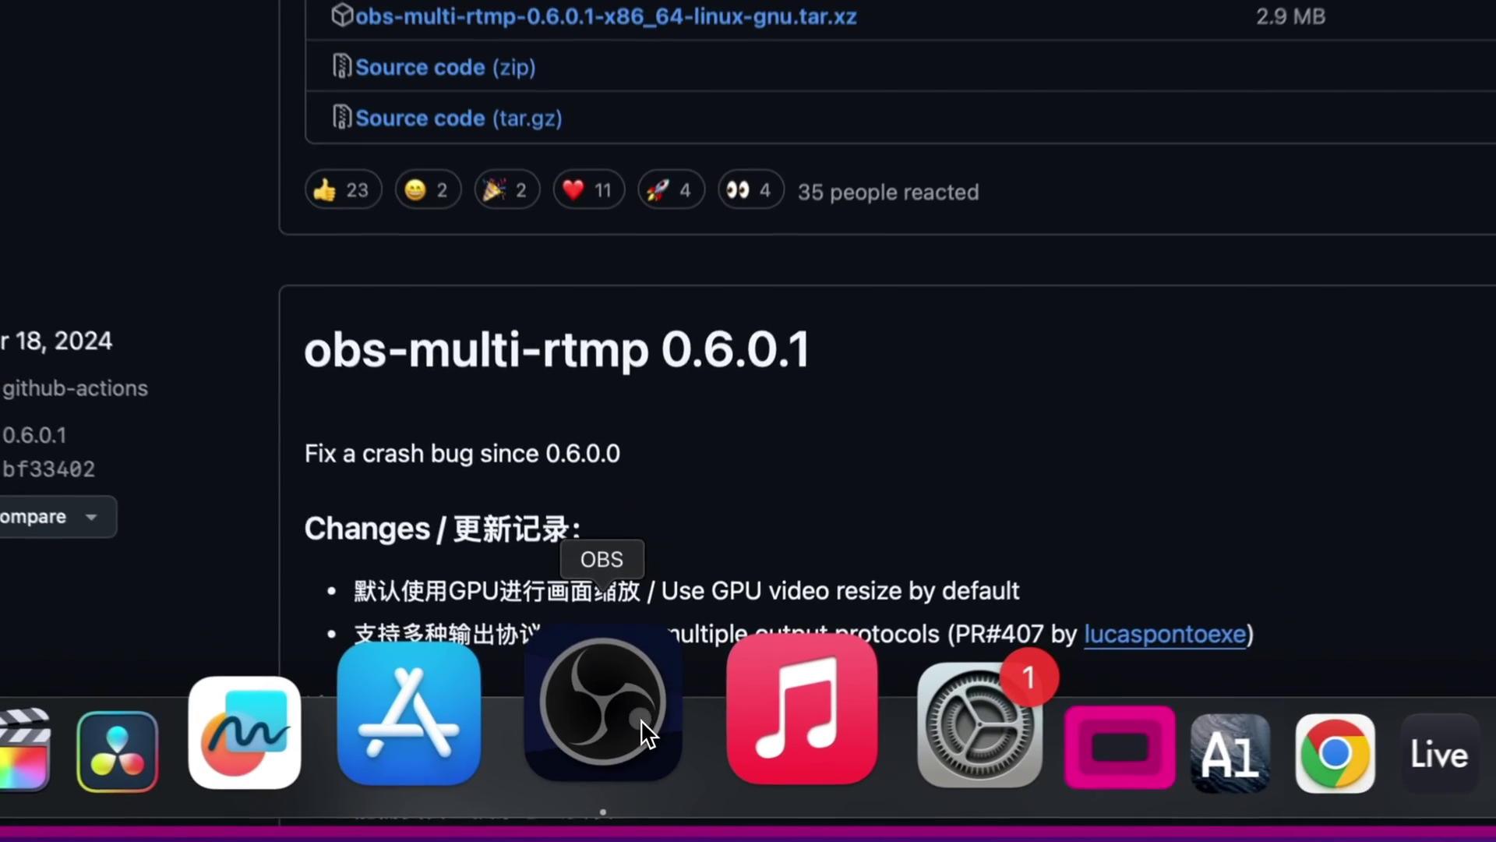
left_click(643, 776)
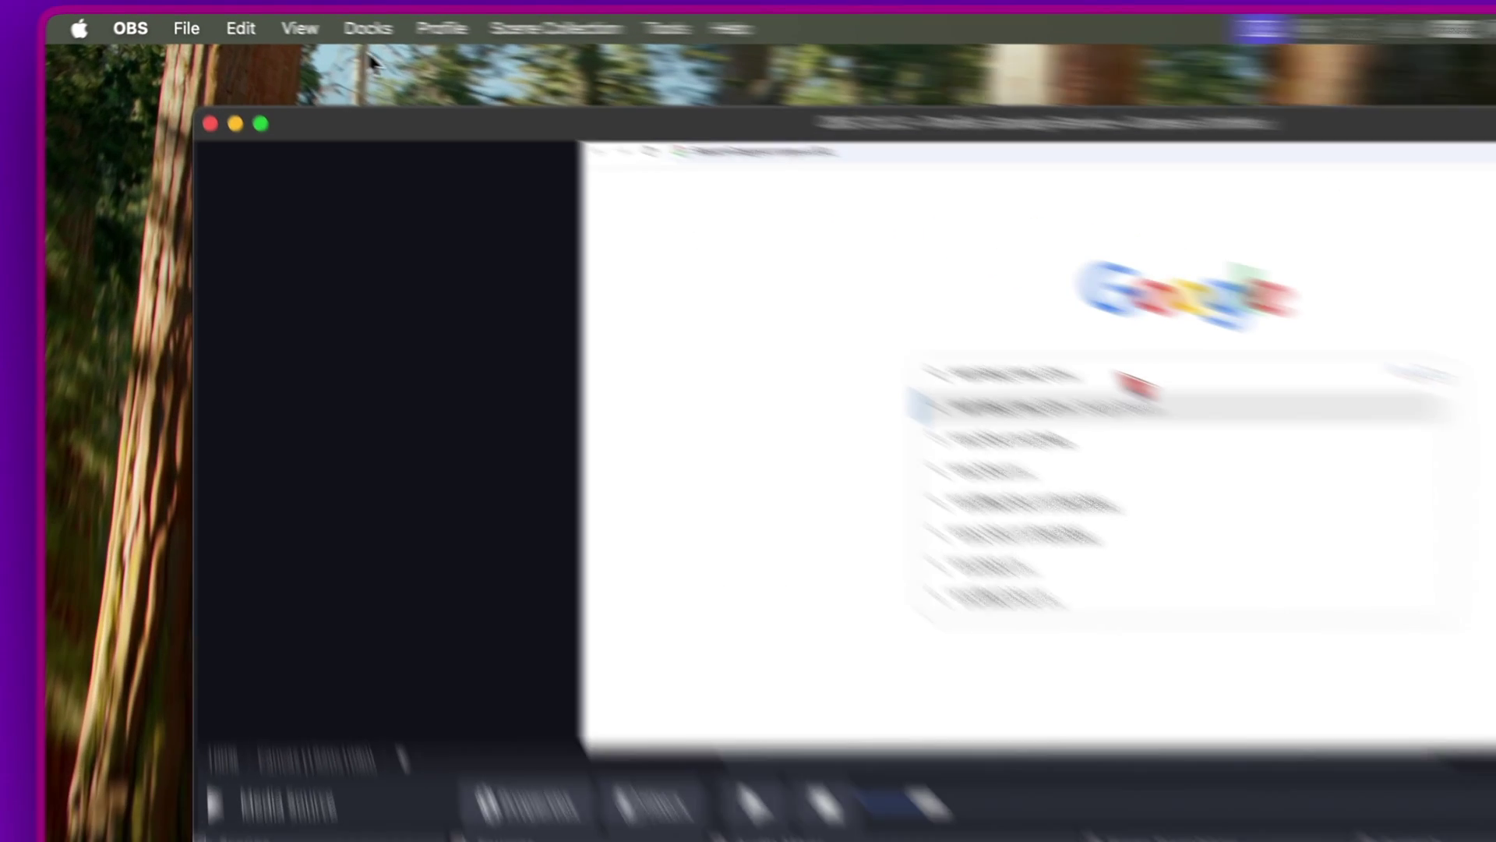
left_click(294, 21)
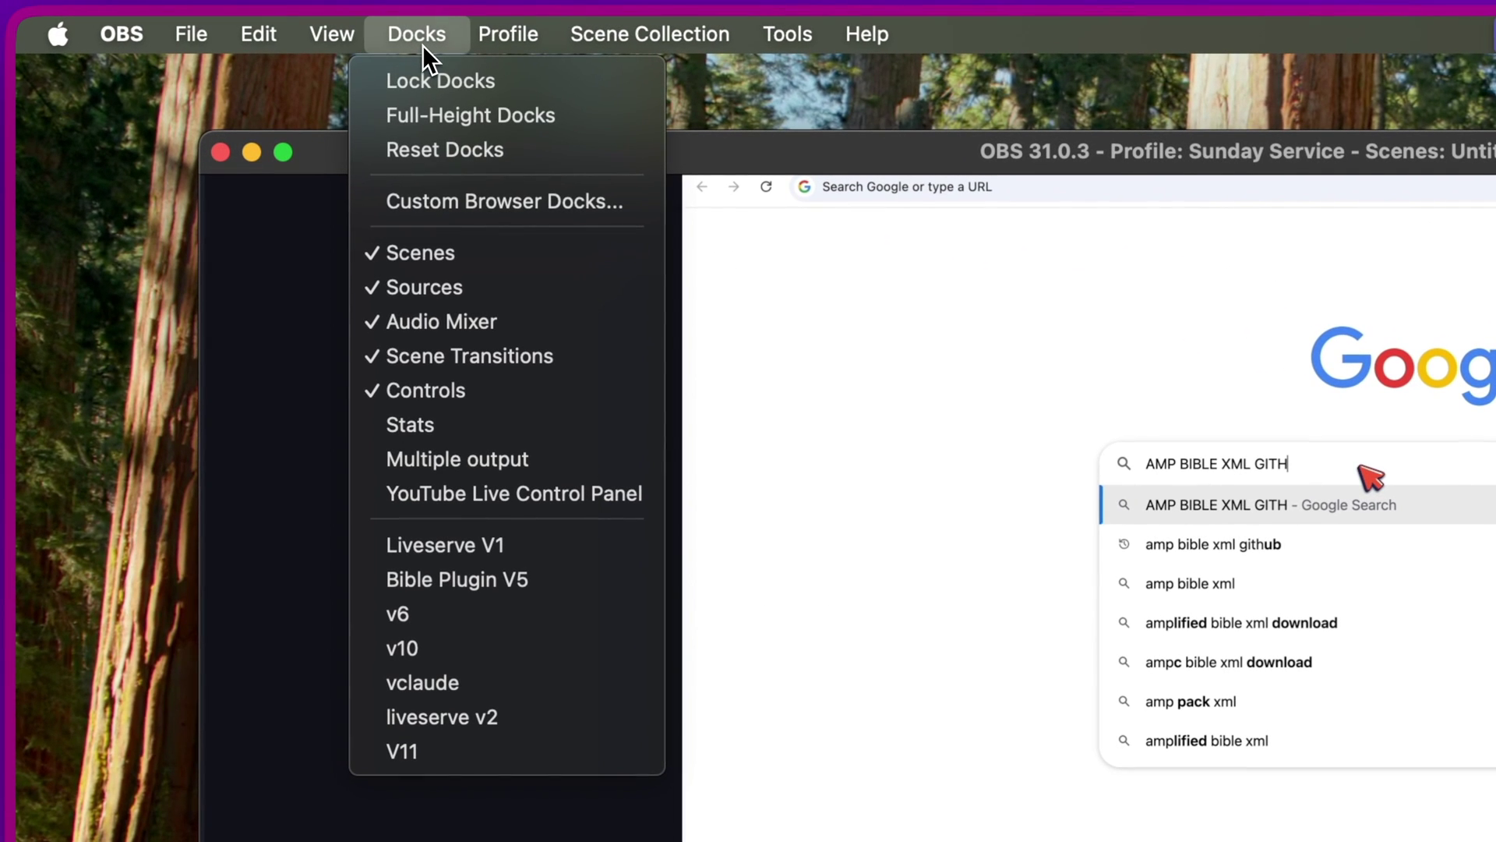
left_click(504, 469)
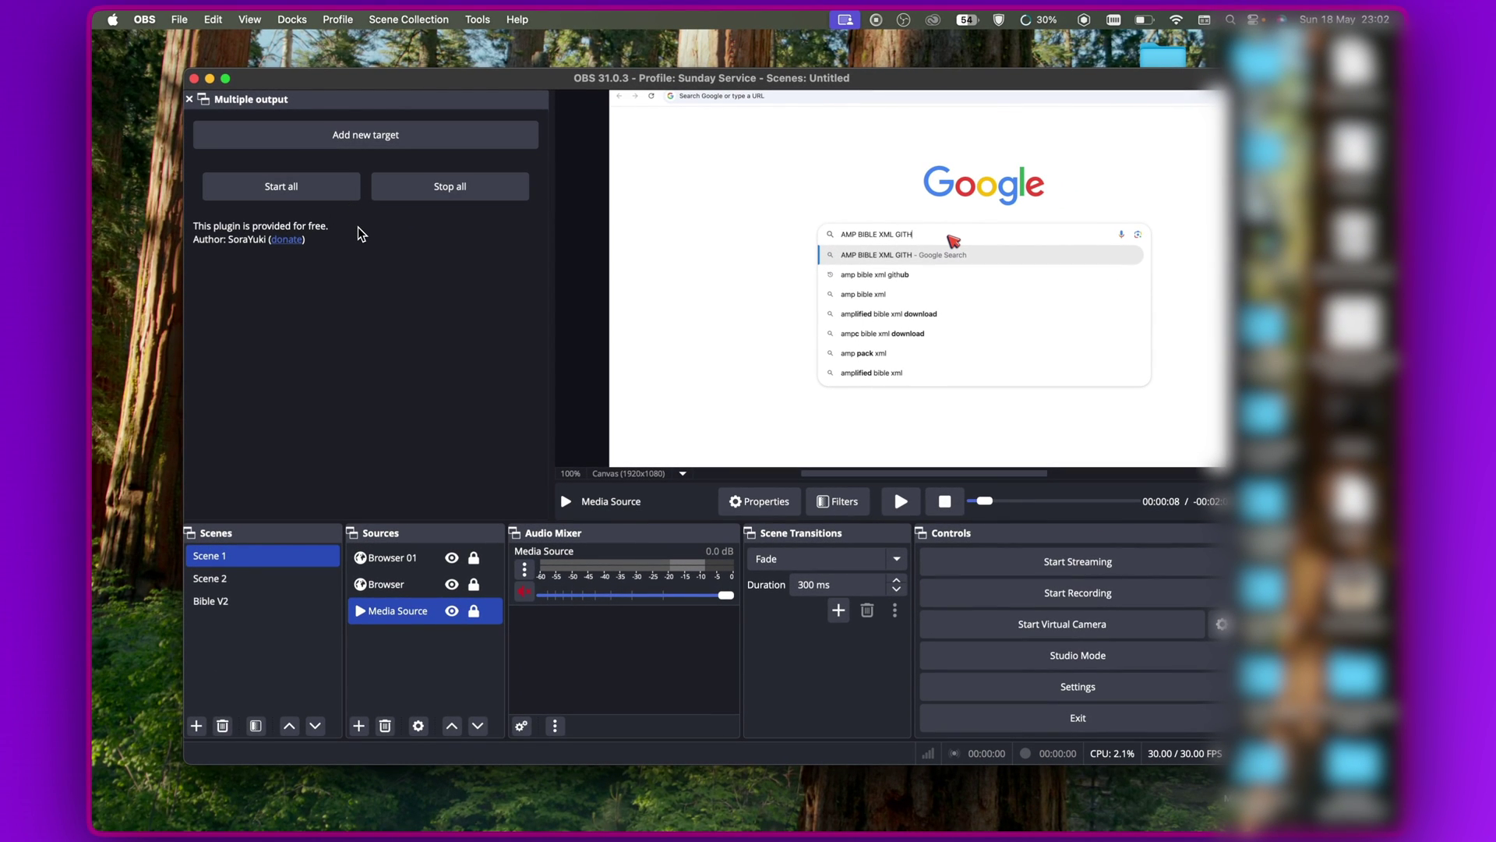
key("ctrl+super+f")
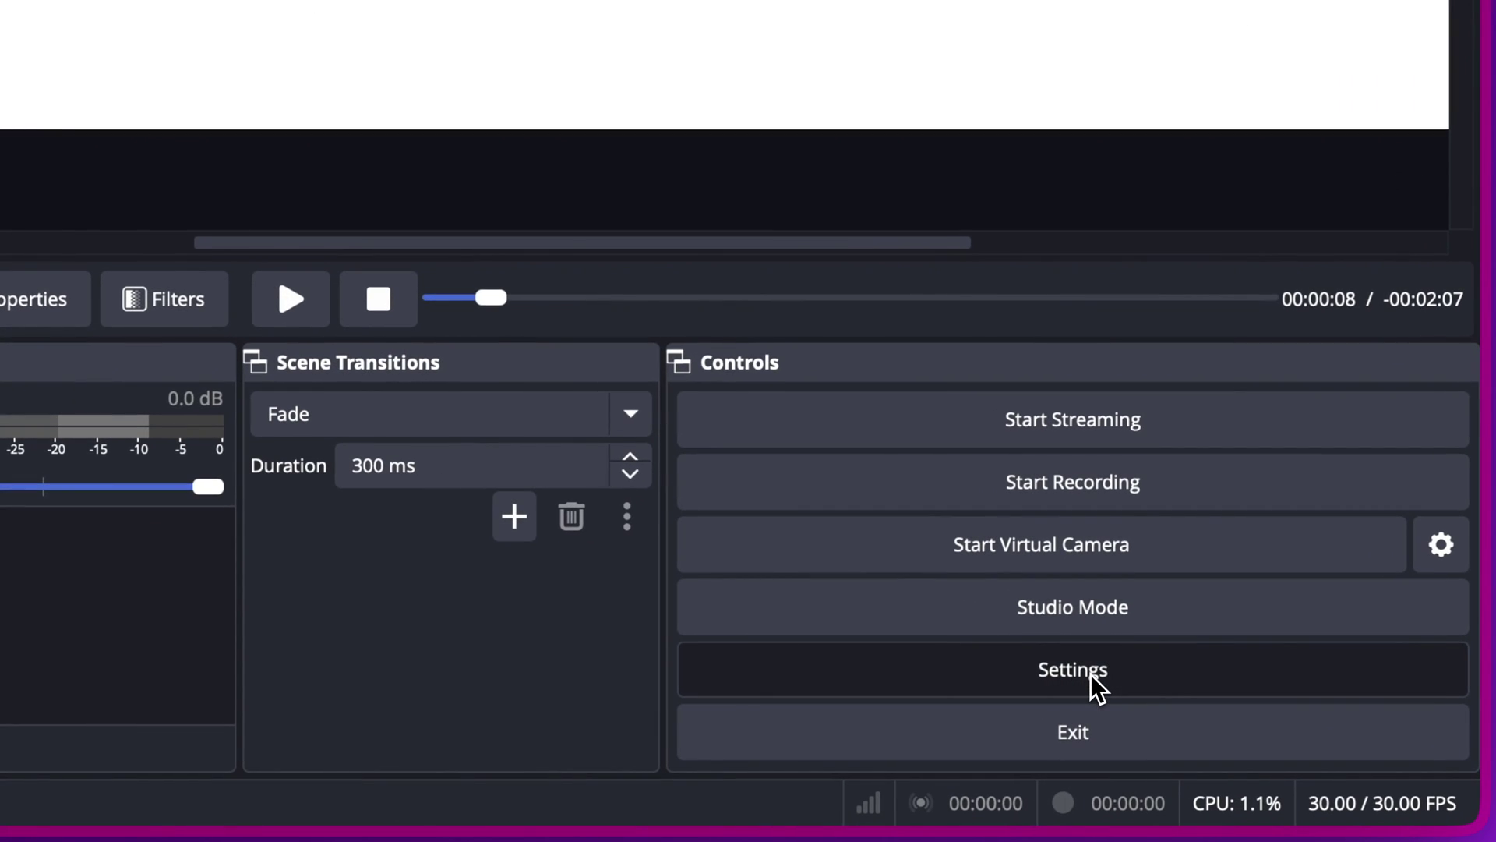
Open the stream settings and select YouTube - RTMPS as the streaming service
left_click(1092, 674)
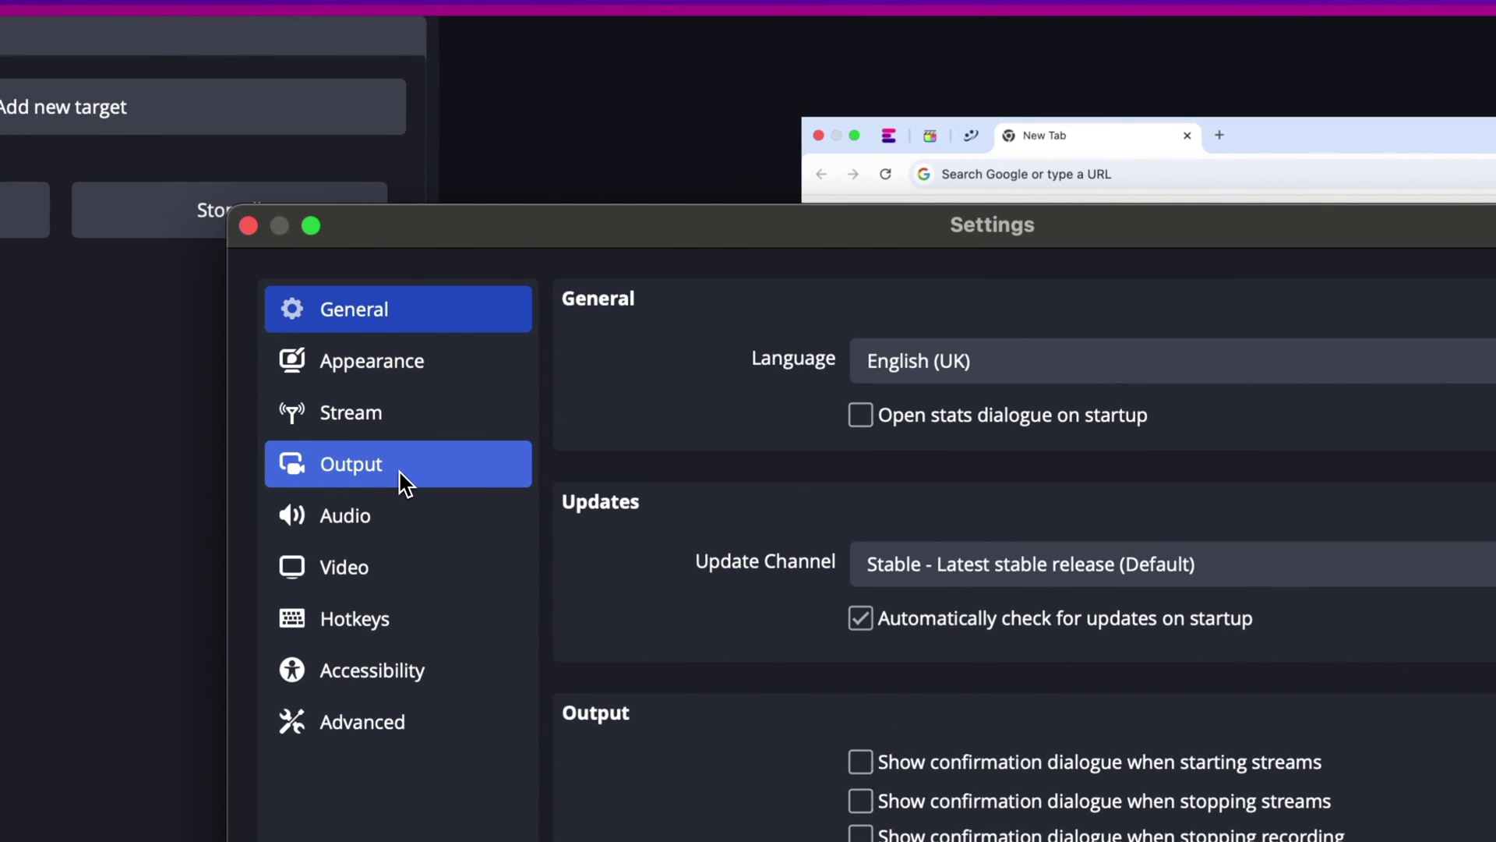
left_click(400, 472)
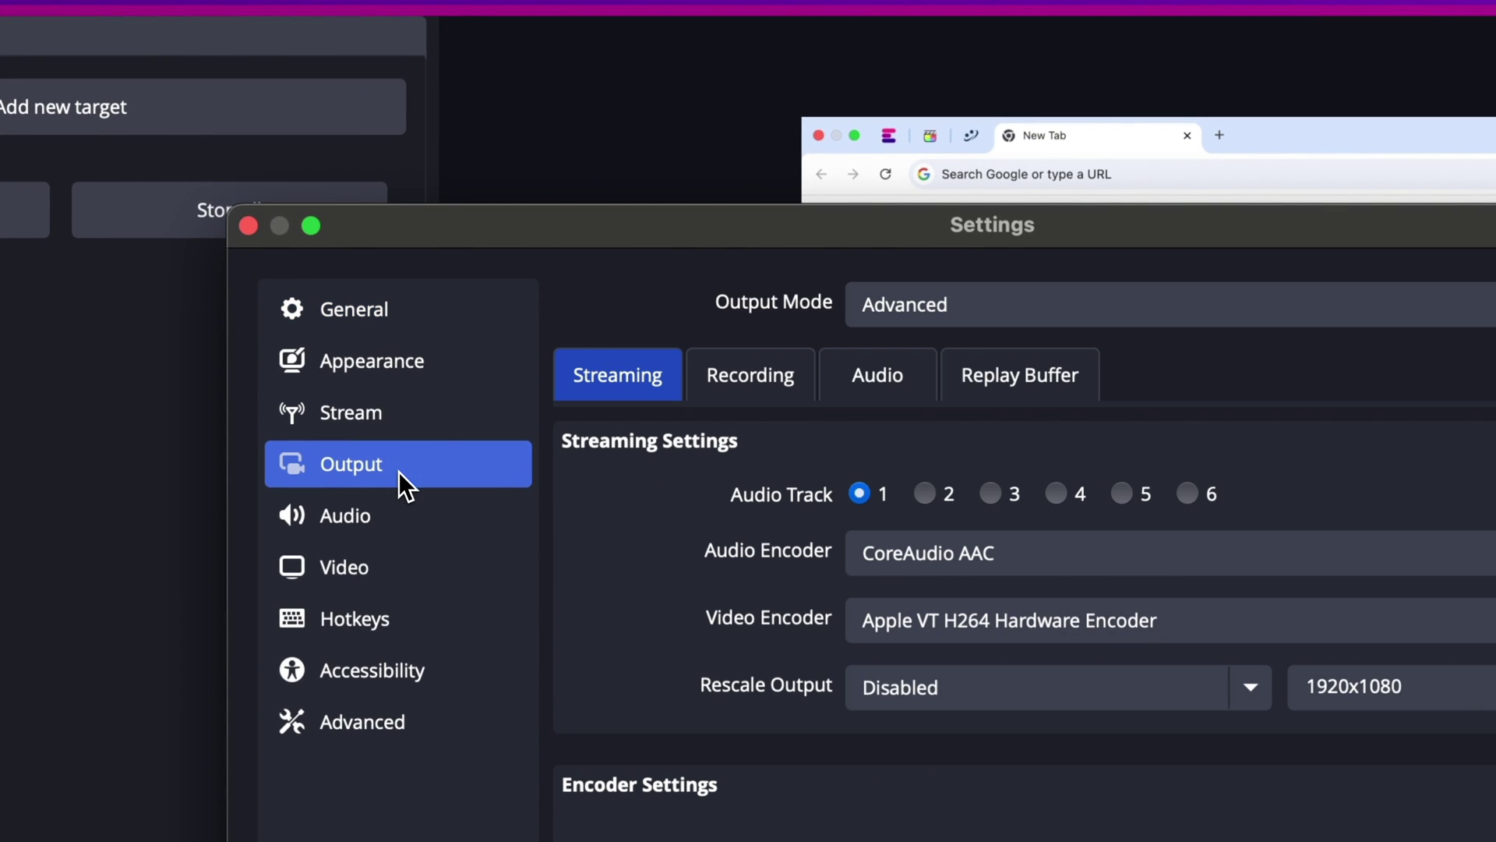
left_click(406, 406)
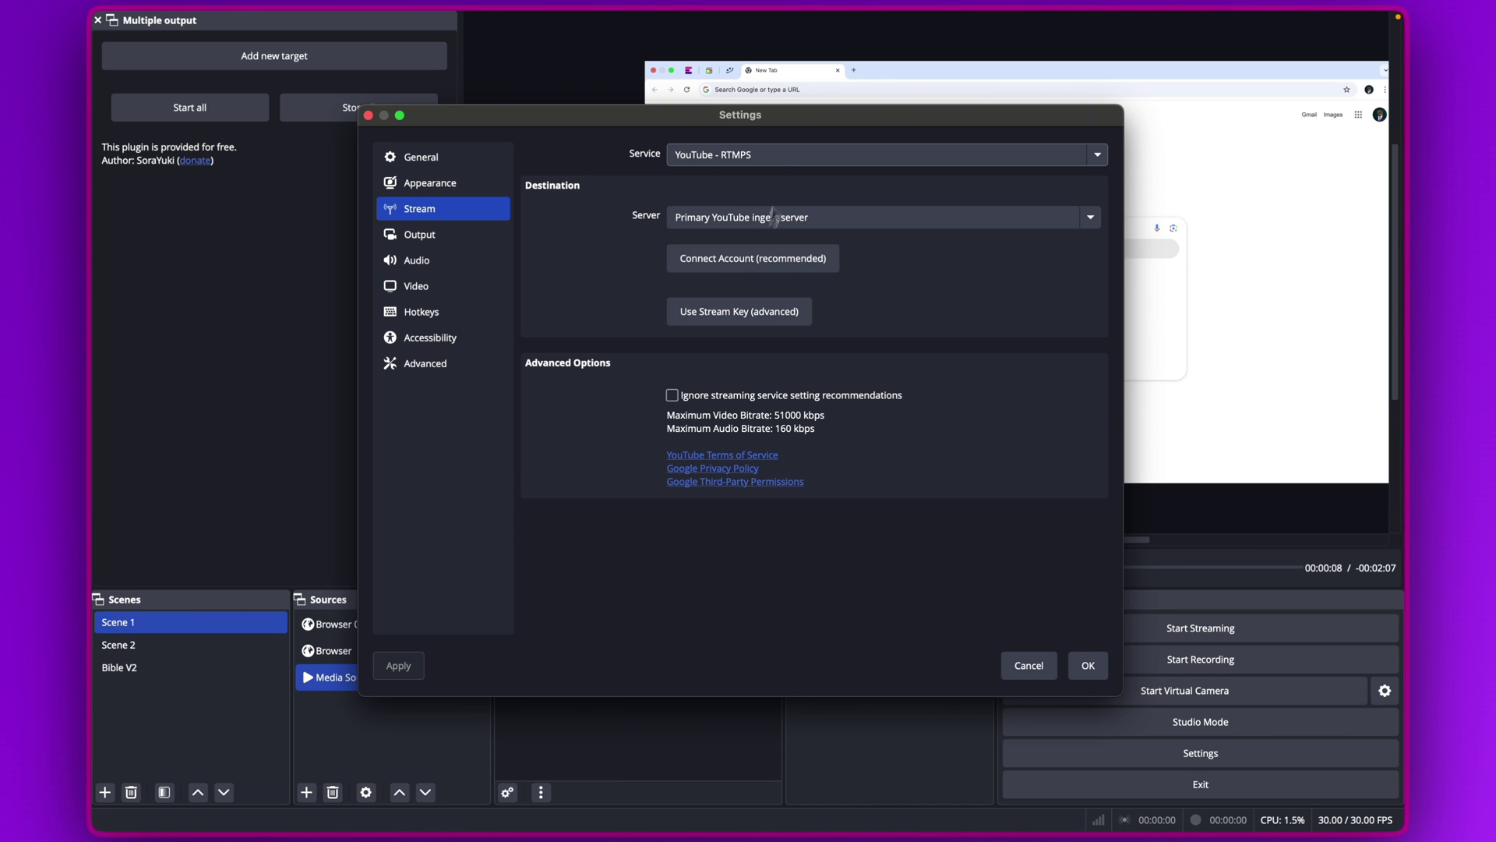
left_click(775, 156)
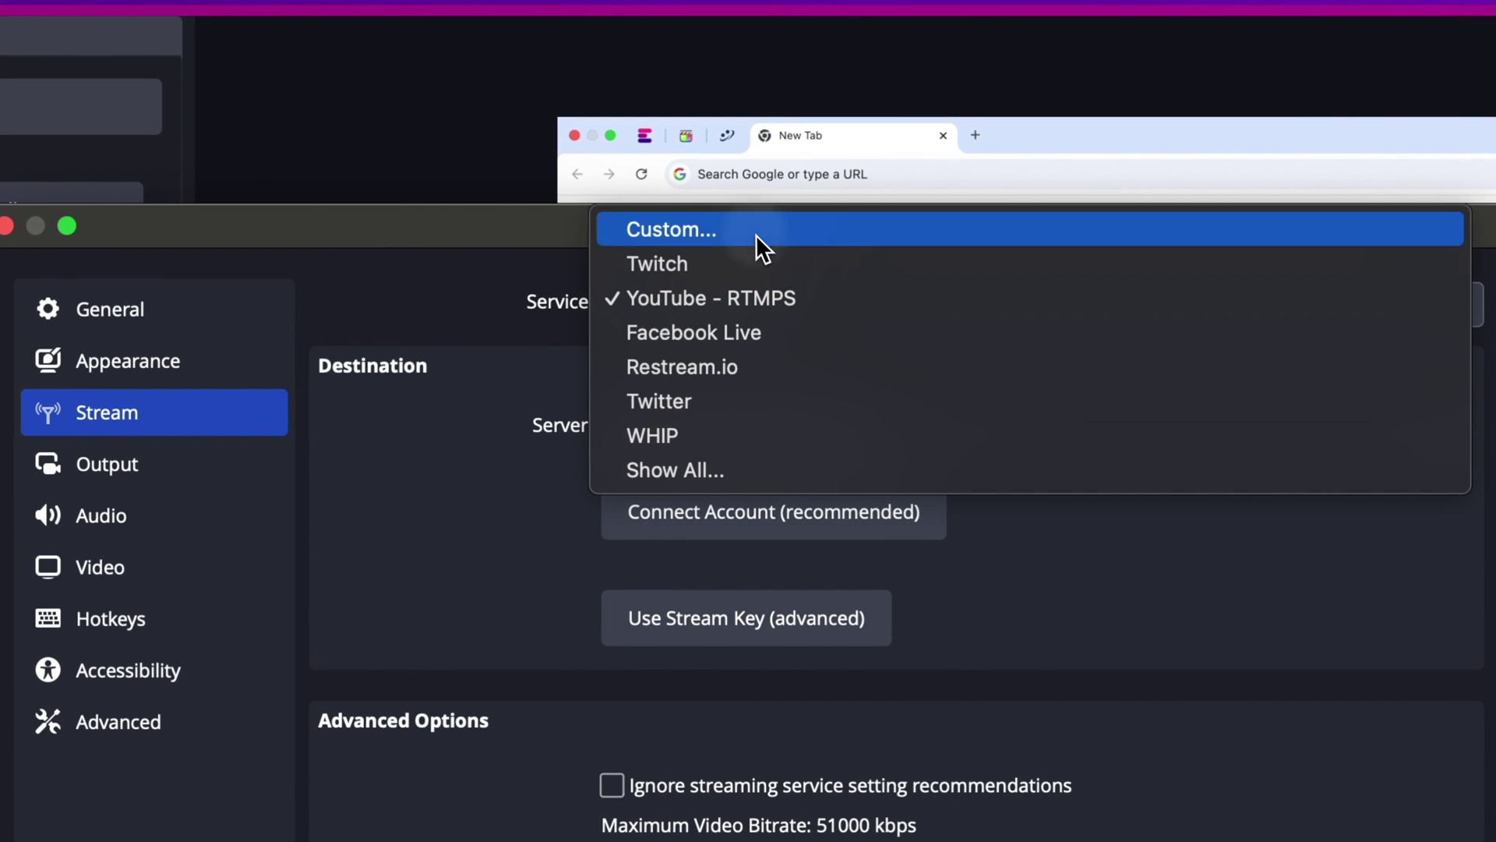
left_click(755, 232)
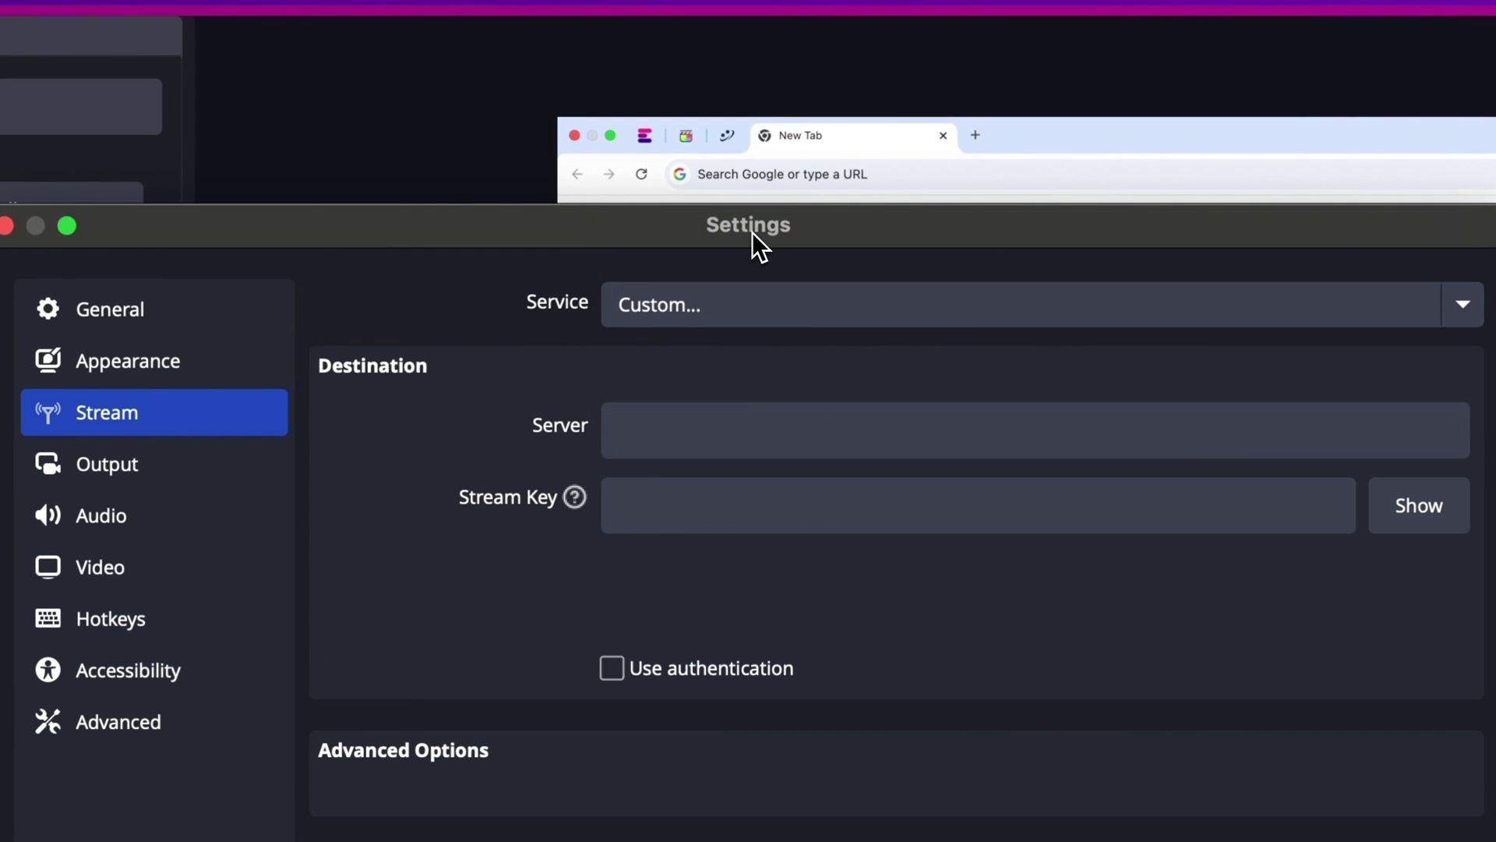
left_click(716, 311)
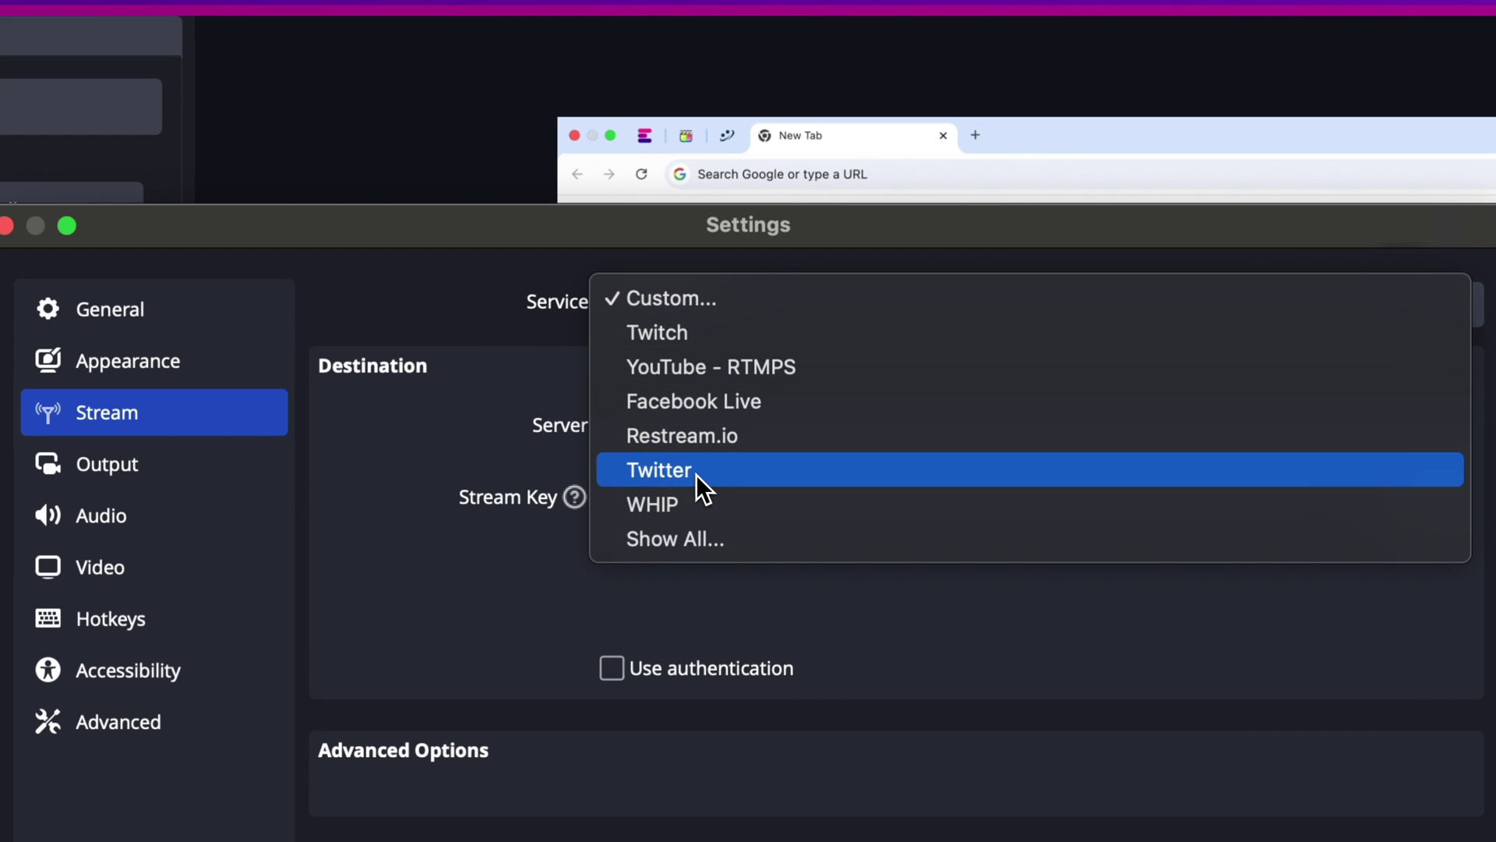
left_click(719, 368)
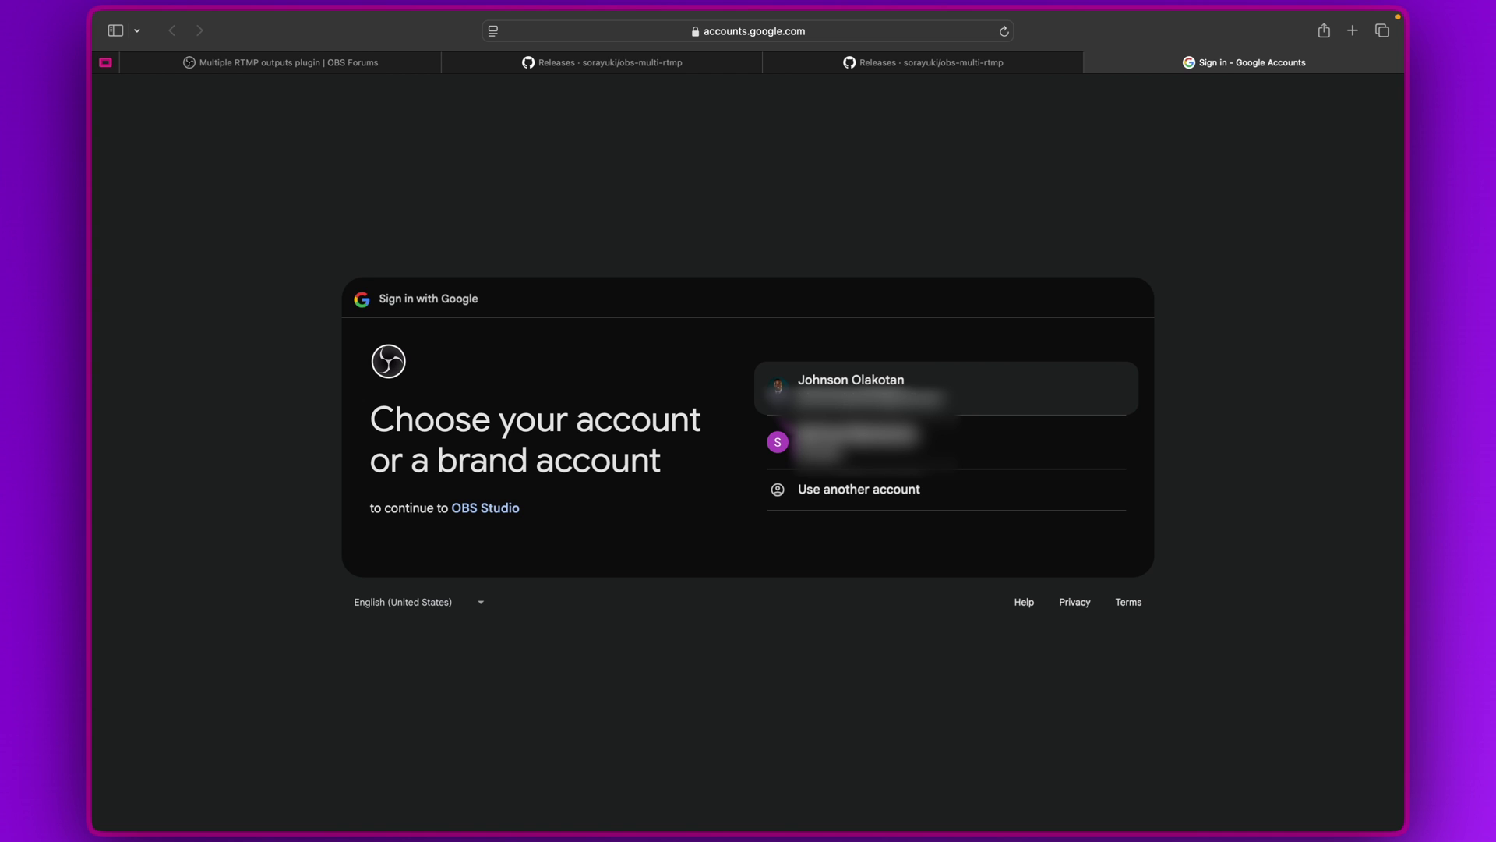
Authorize OBS Studio to access the primary Google account, and save the stream settings in OBS with that account connected
left_click(913, 390)
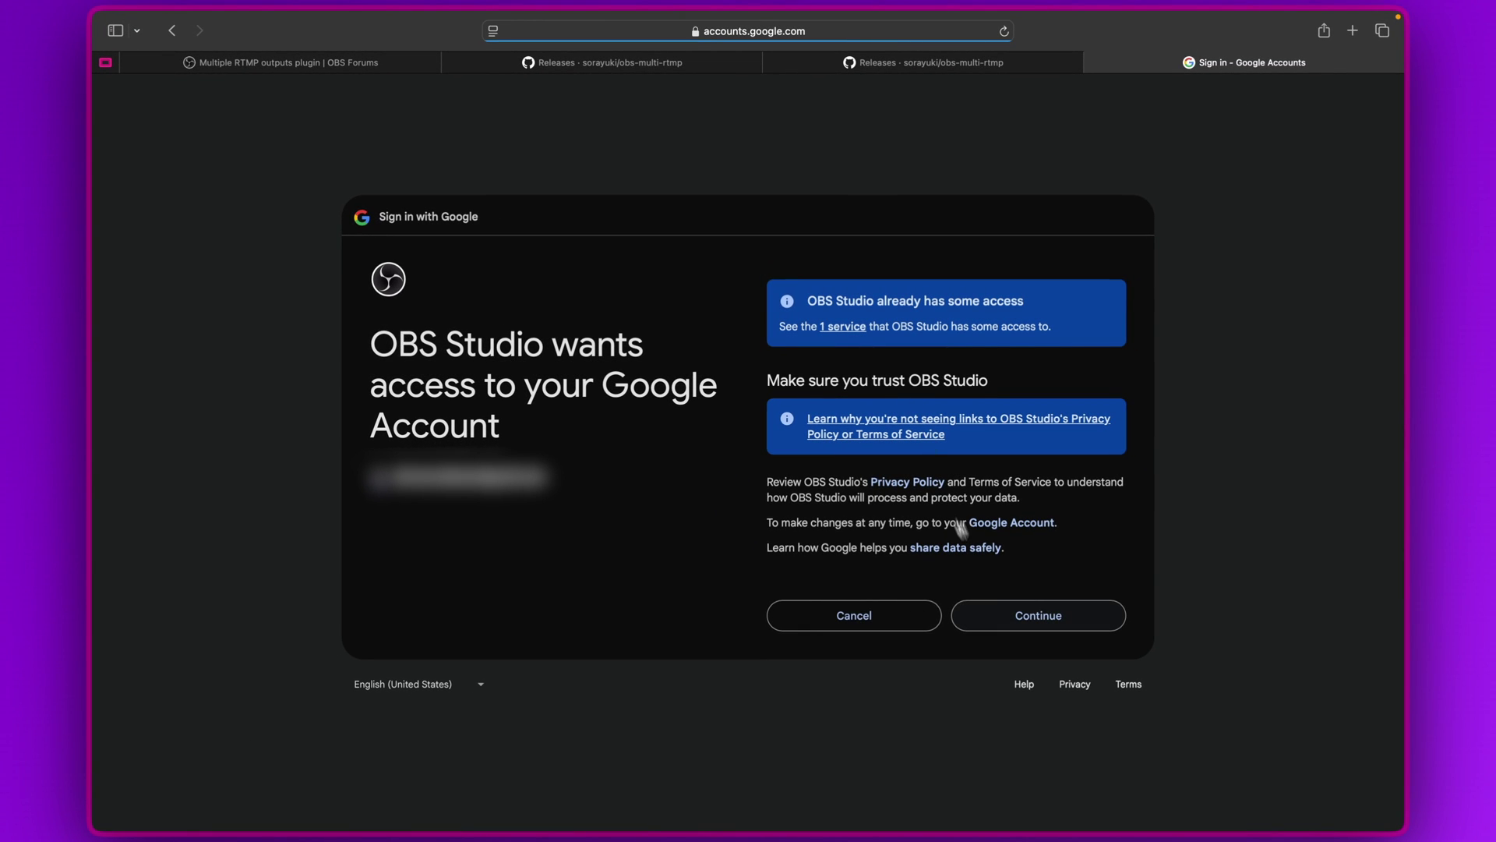
left_click(1029, 617)
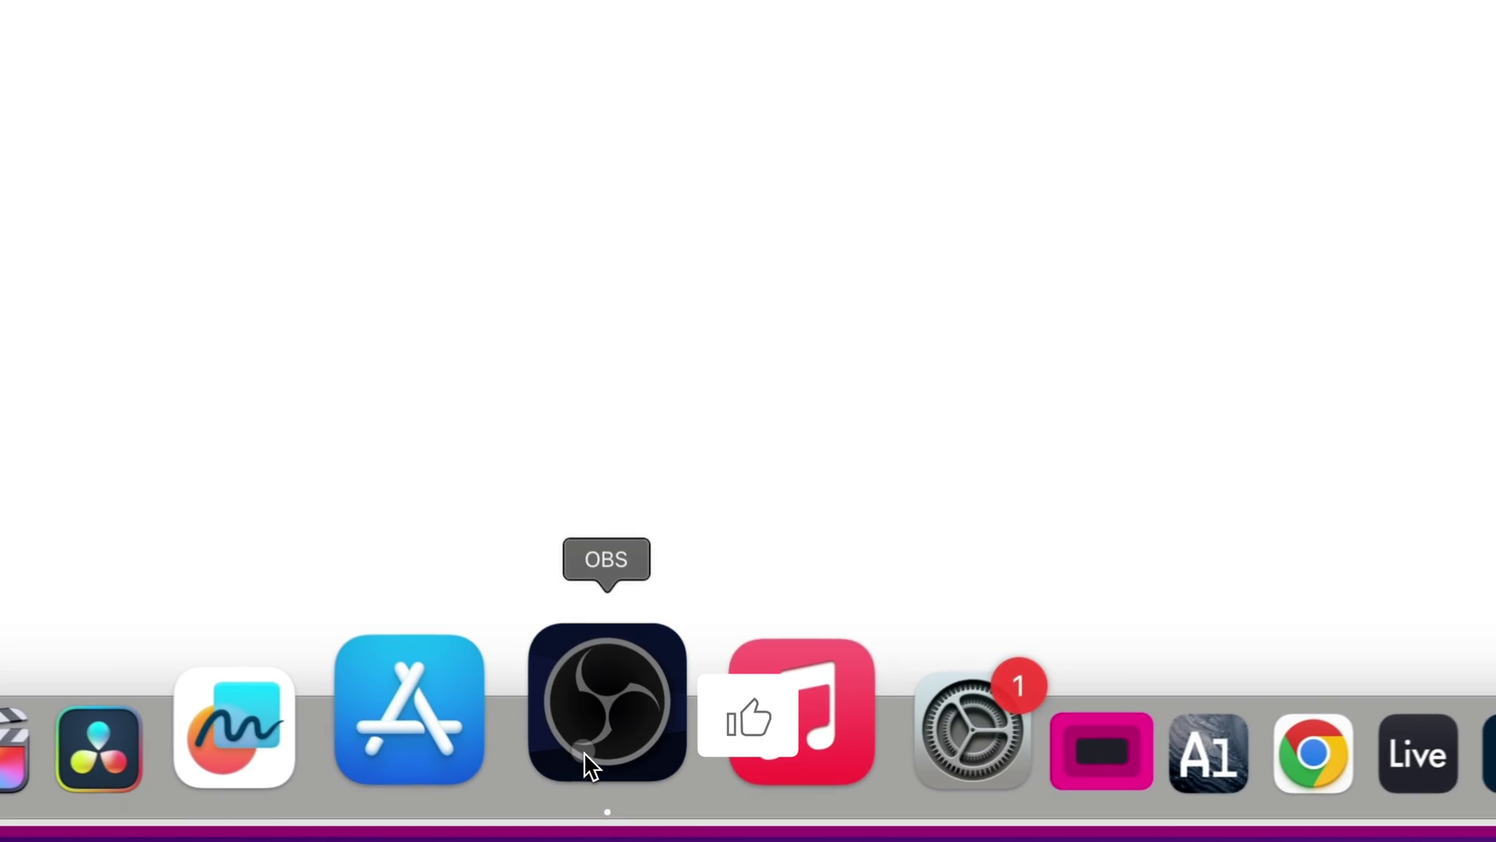
left_click(654, 773)
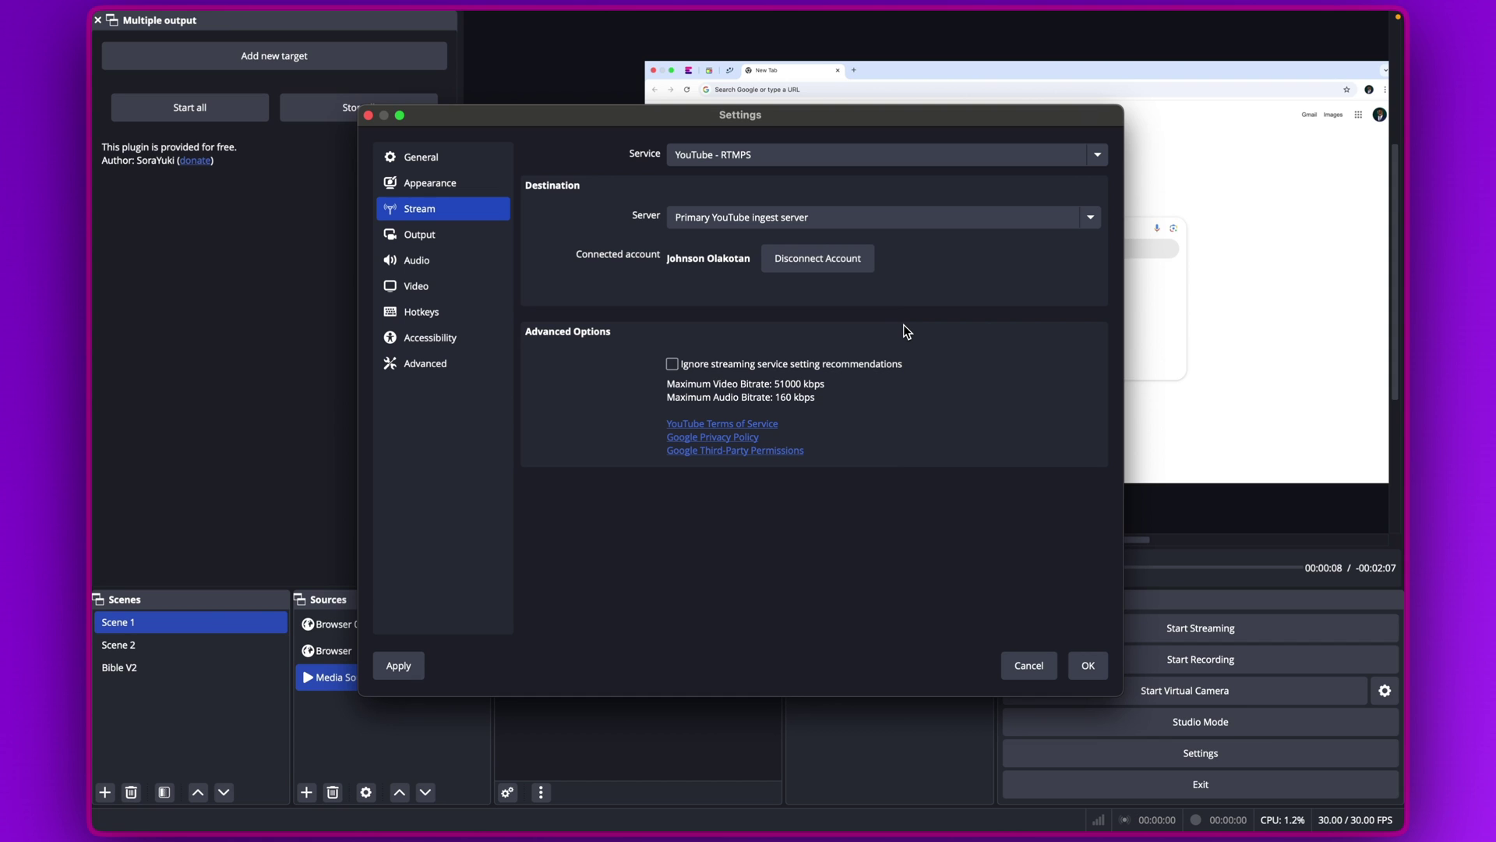
left_click(1091, 671)
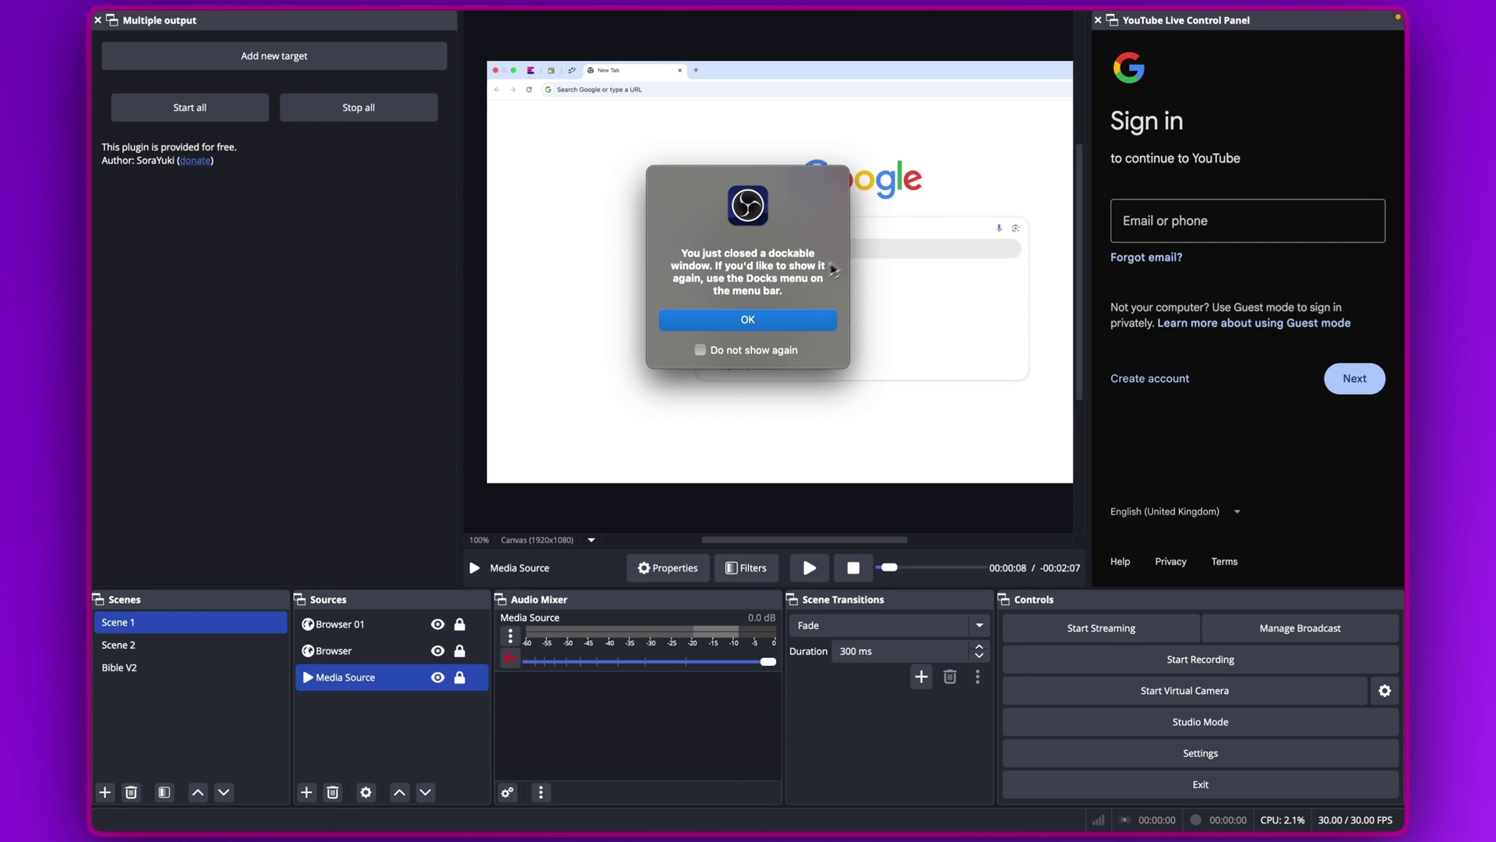
left_click(799, 328)
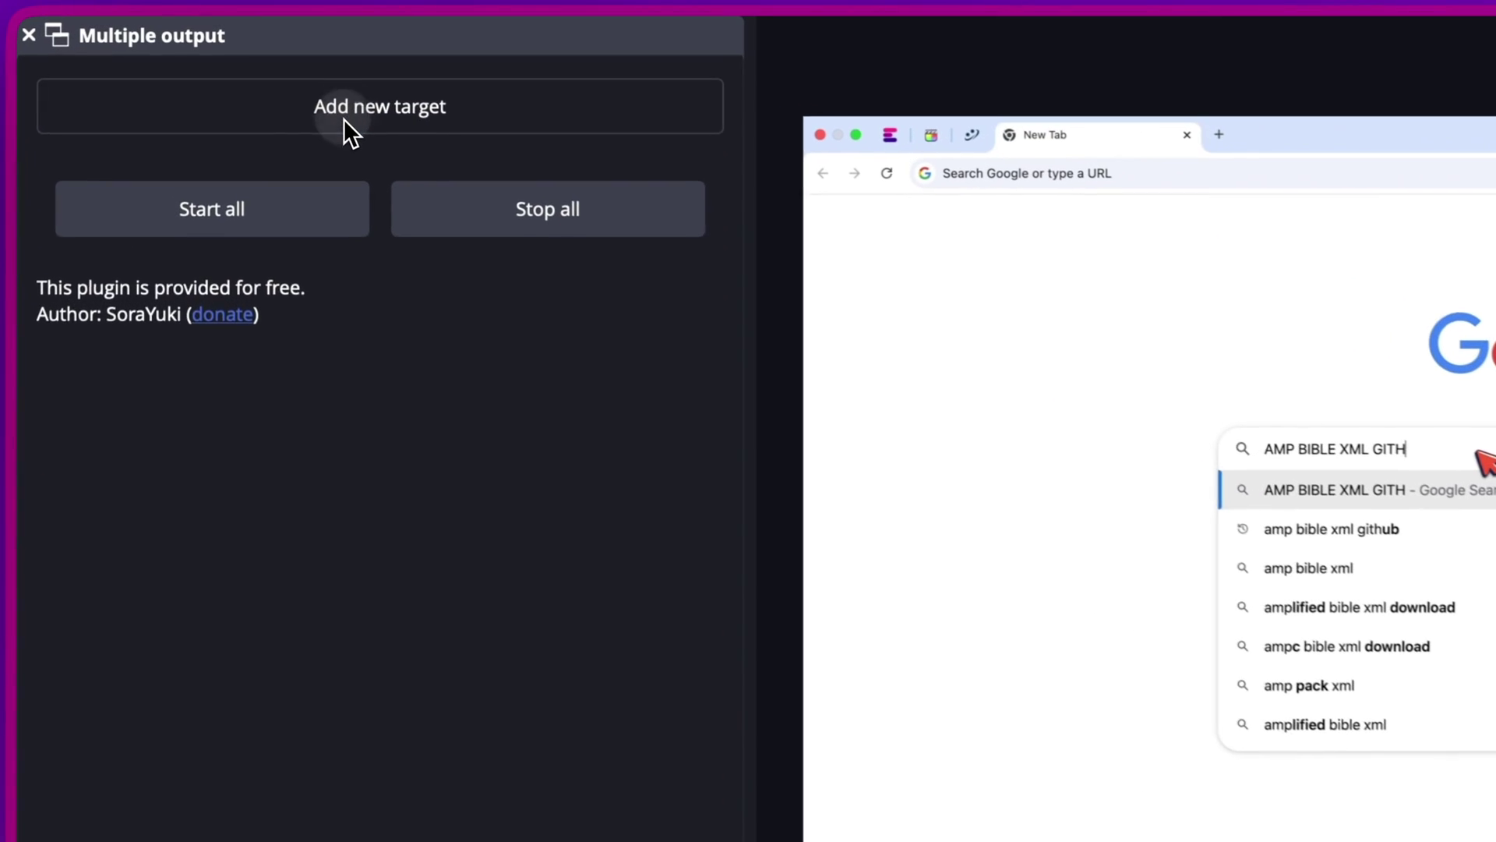
Add a new target in the Multiple output dock and select its default name for replacement
left_click(259, 69)
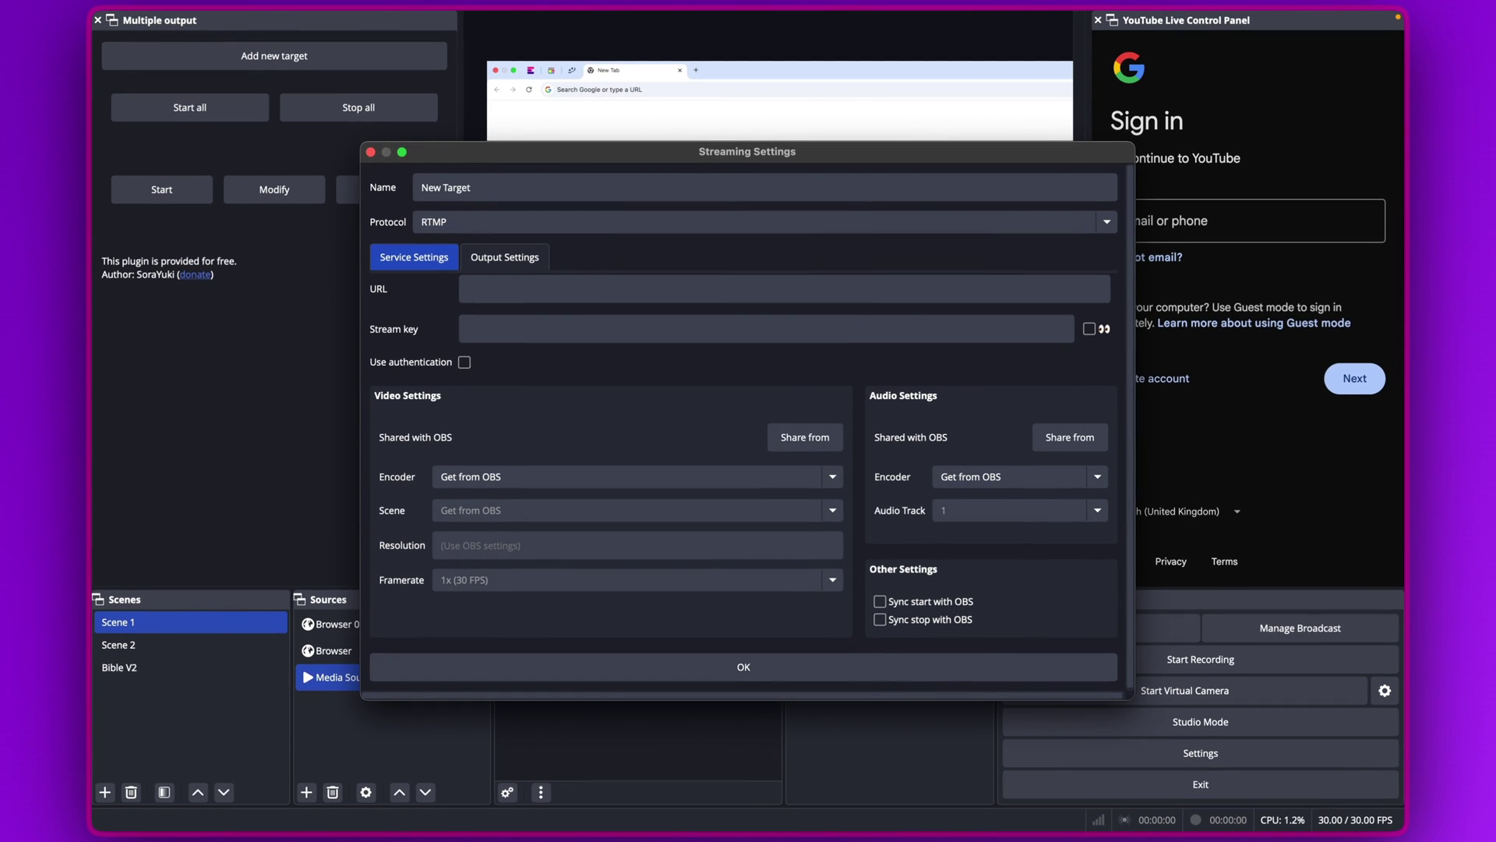
triple_click(554, 190)
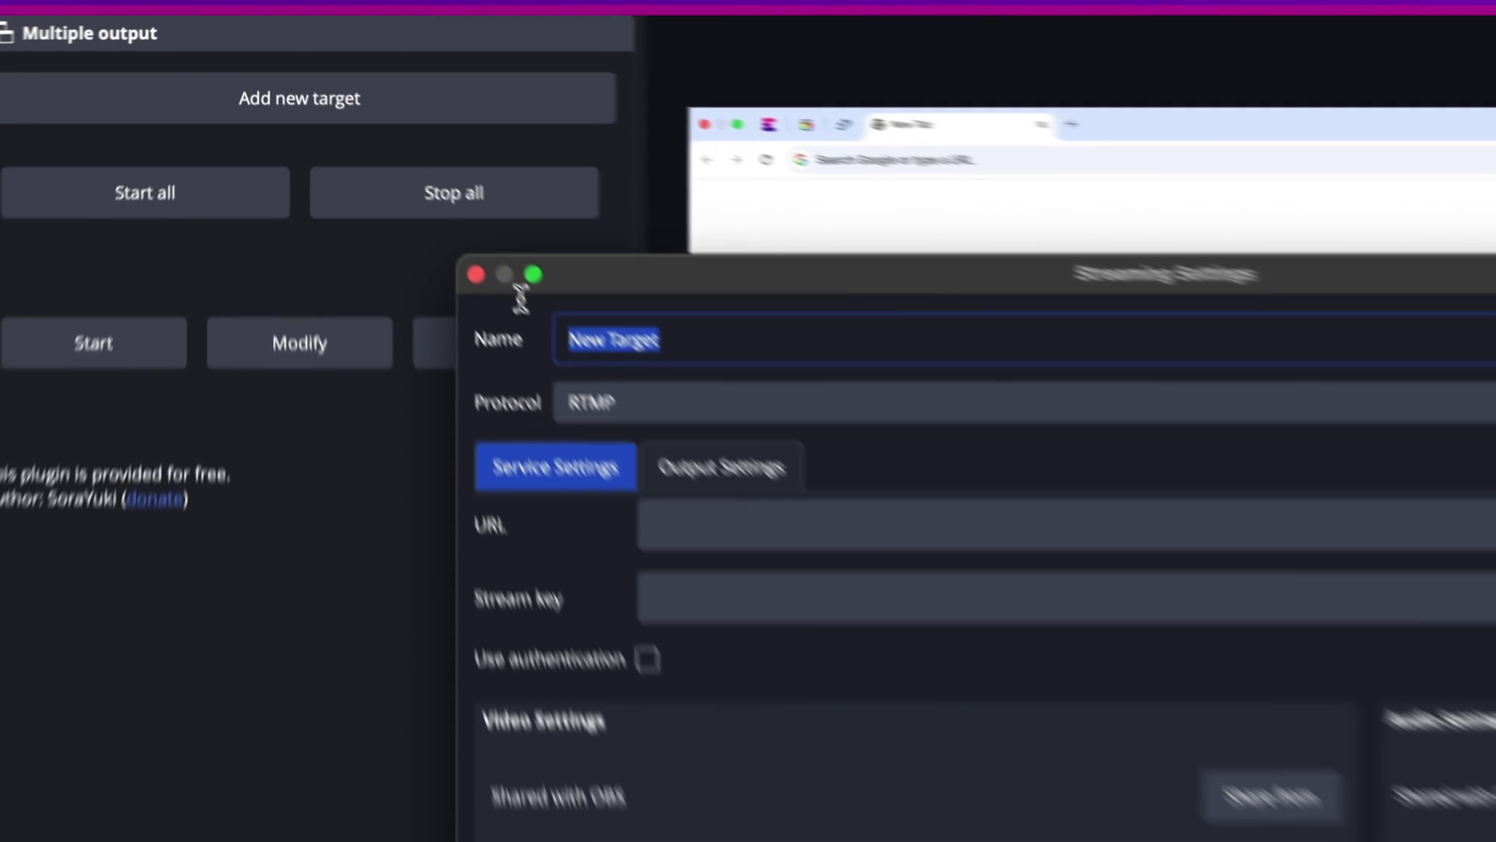
type("Youtu")
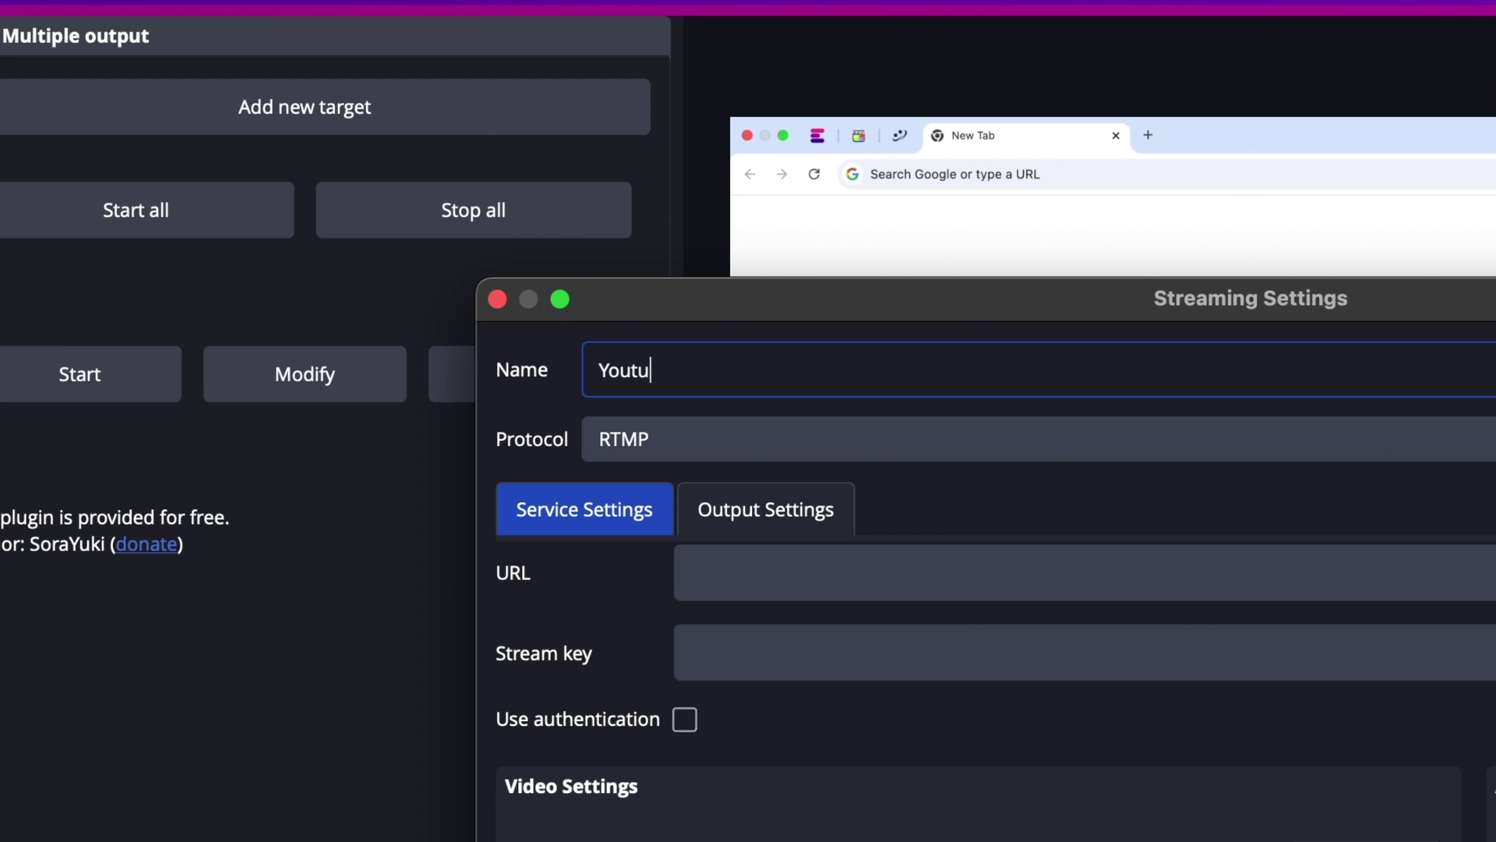
key("BackSpace")
key("BackSpace")
key("BackSpace")
key("BackSpace")
key("BackSpace")
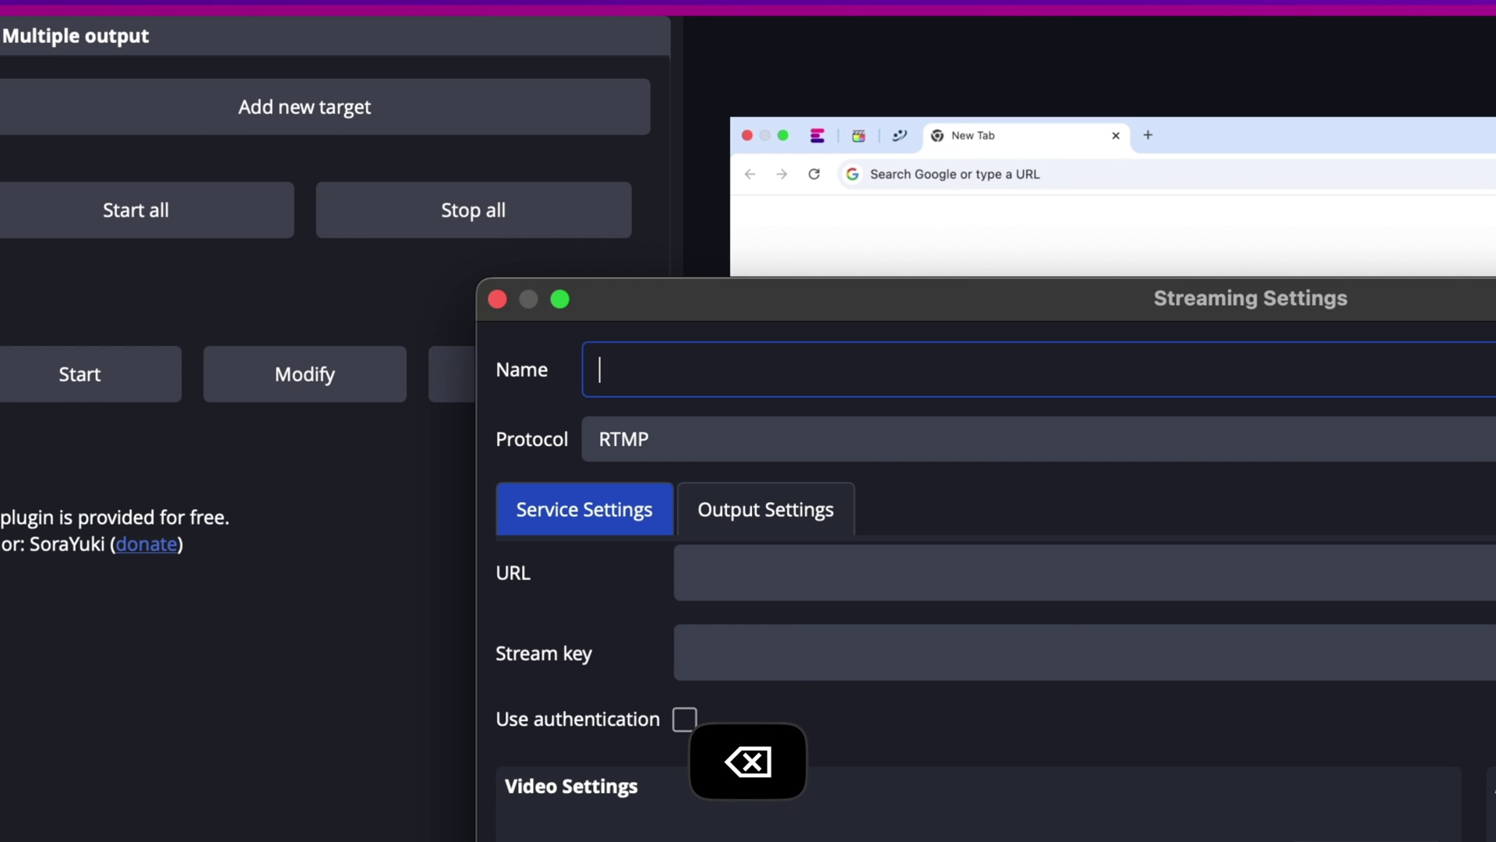
type("Sp")
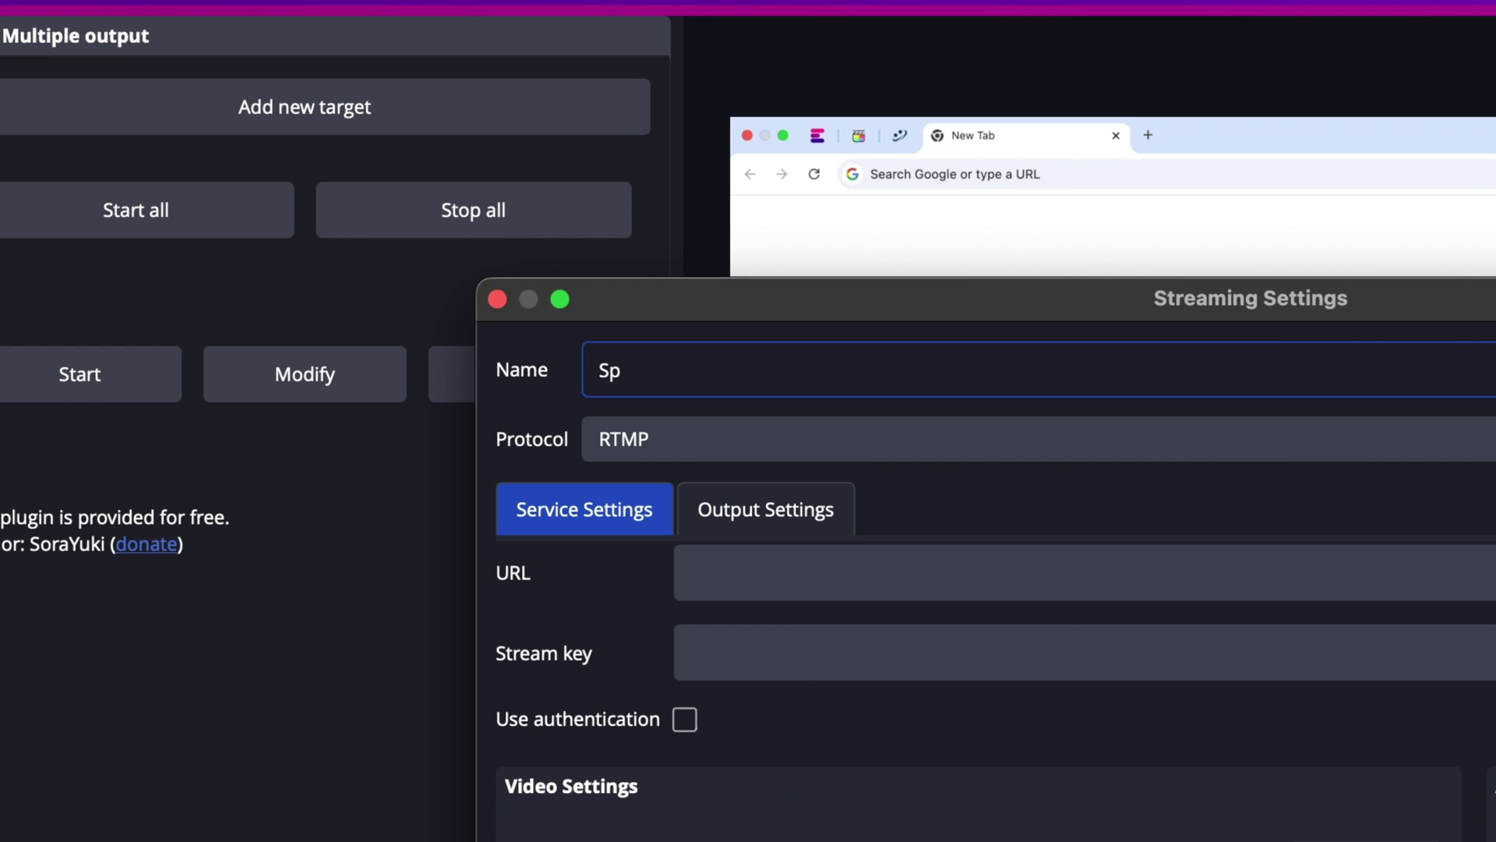
key("BackSpace")
key("BackSpace")
Name the new streaming target "Second Youtube Account"
type("S")
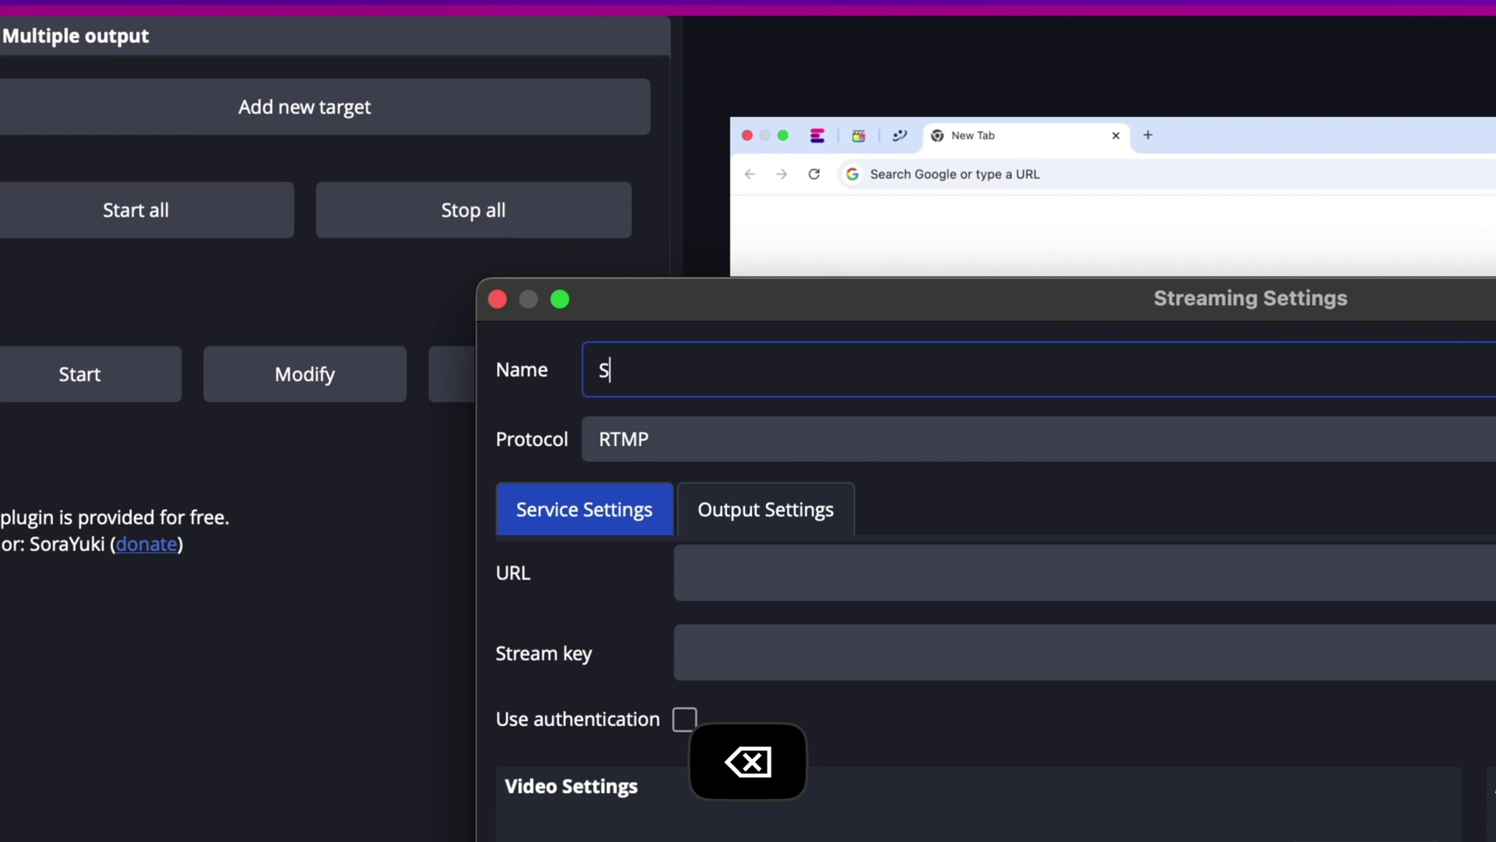
type("econd")
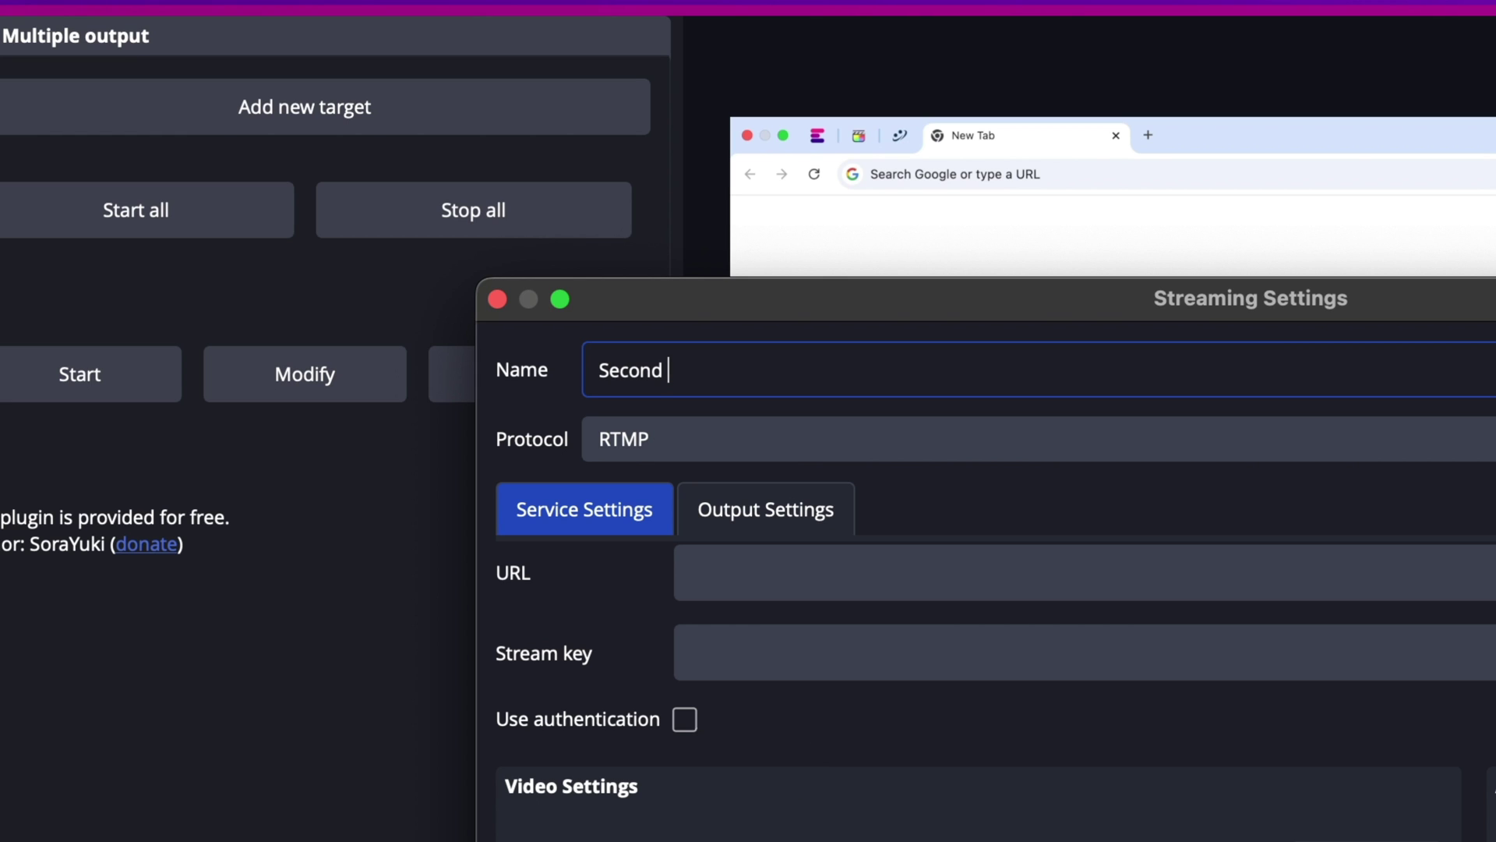
type(" Youtube Account")
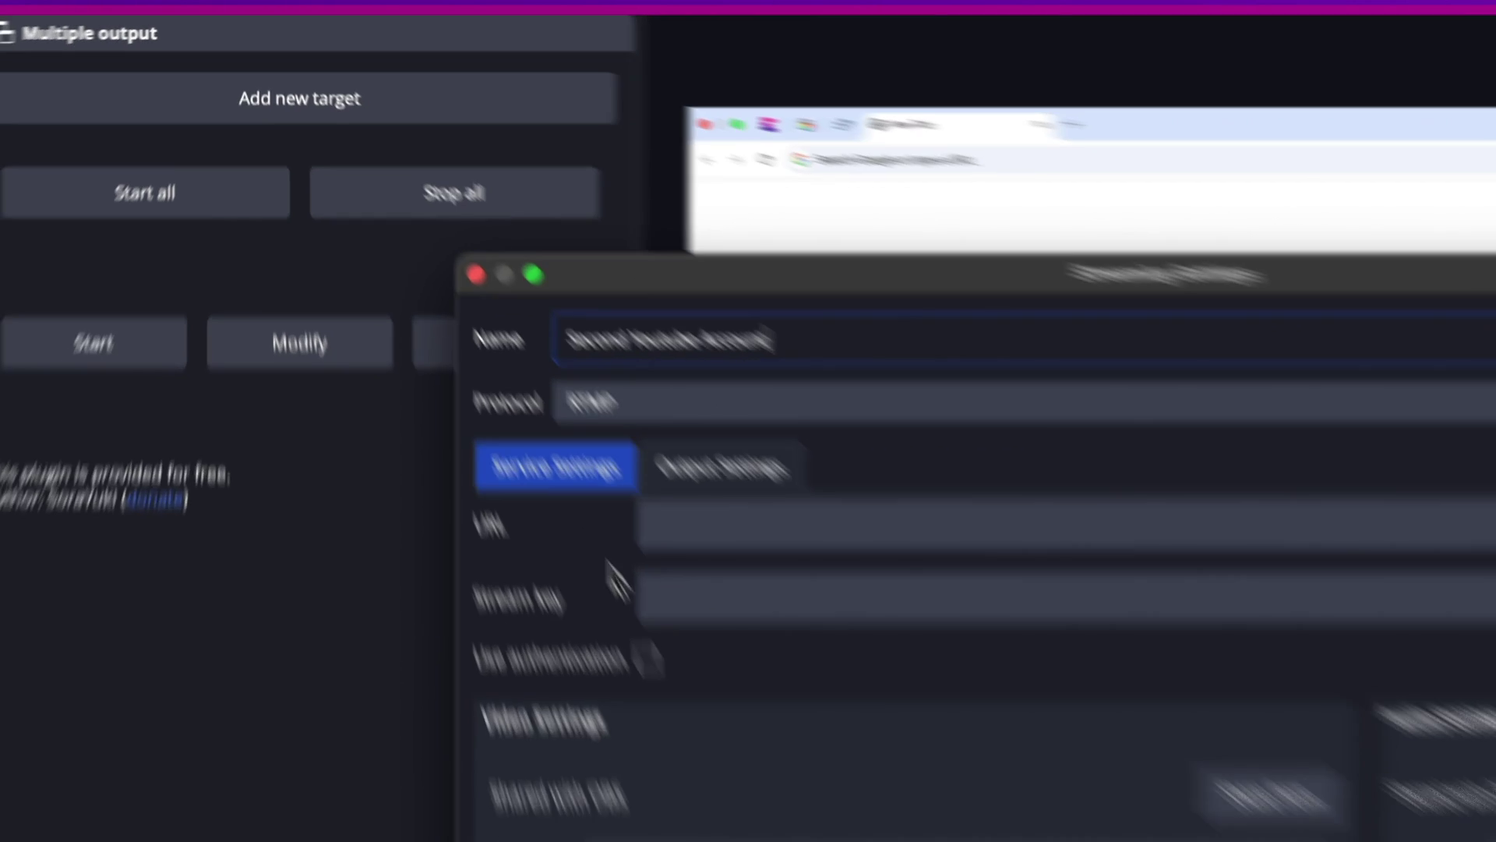
left_click(751, 567)
left_click(497, 330)
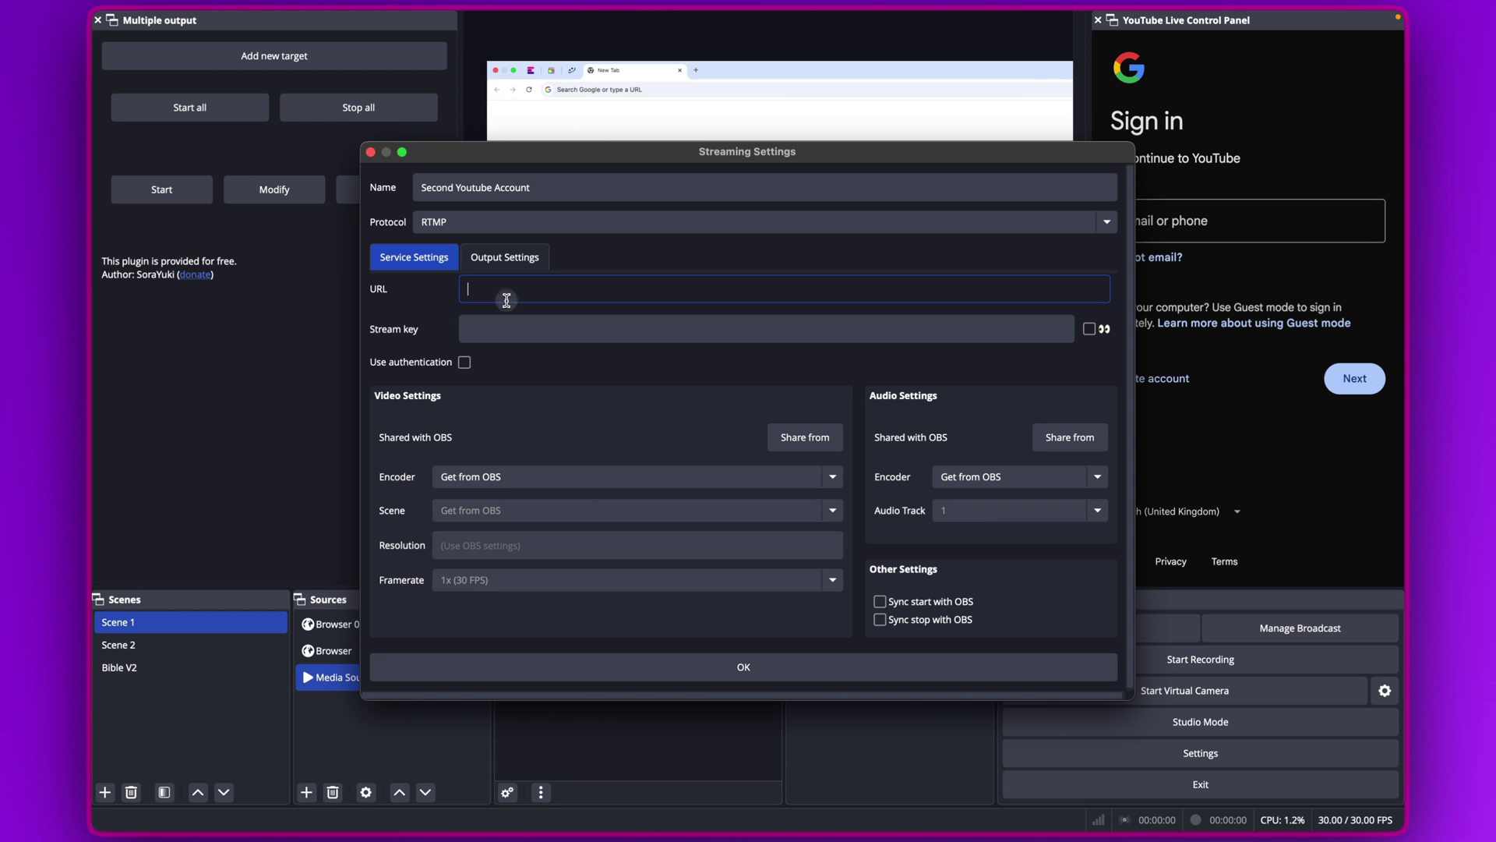
Switch to Google Chrome with the personal profile and open youtube.com in a full-screen window
mouse_move(293, 822)
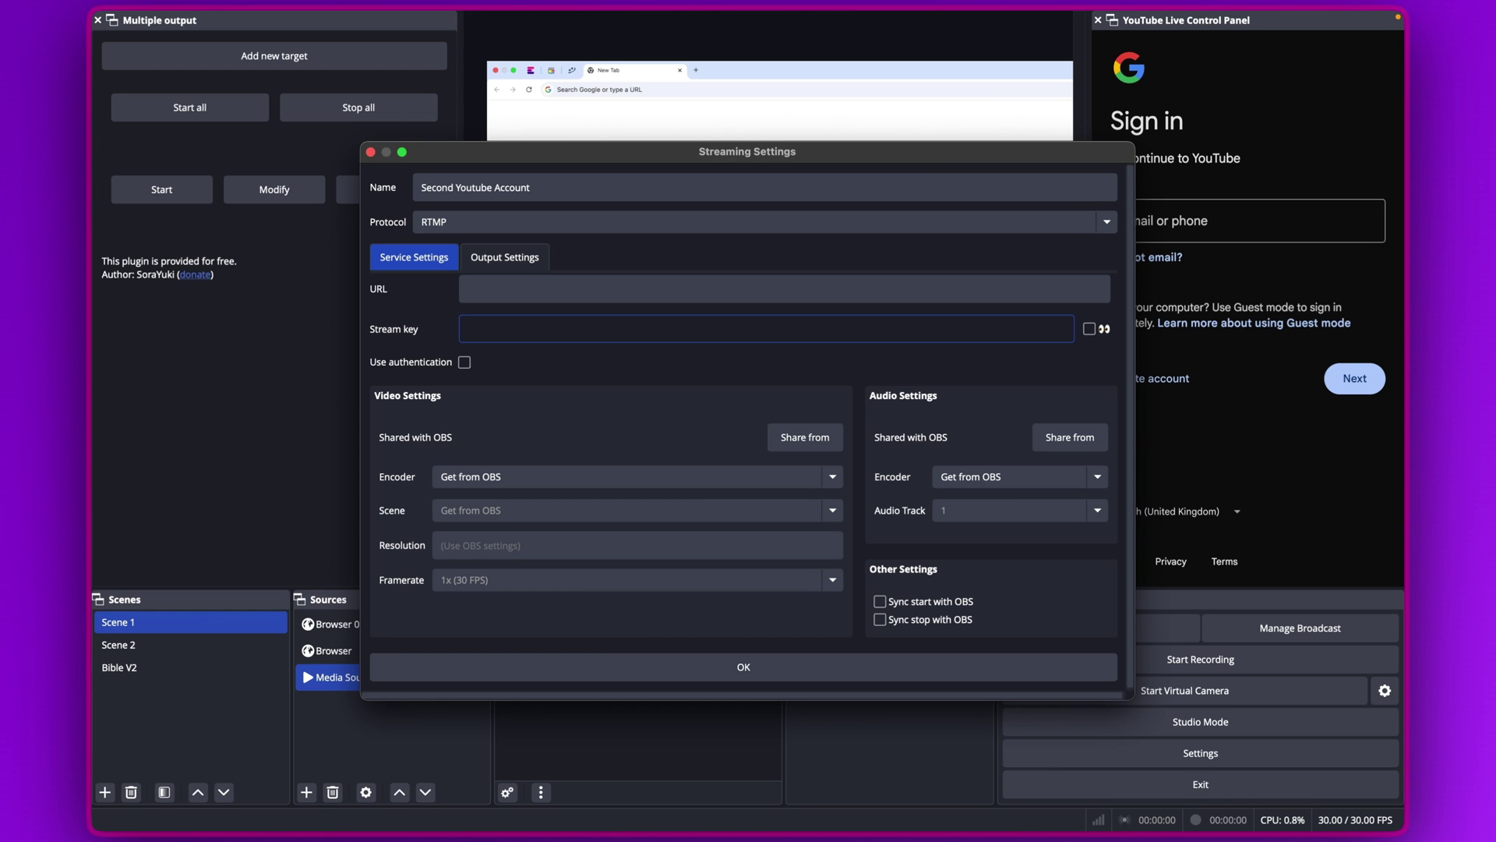
mouse_move(803, 815)
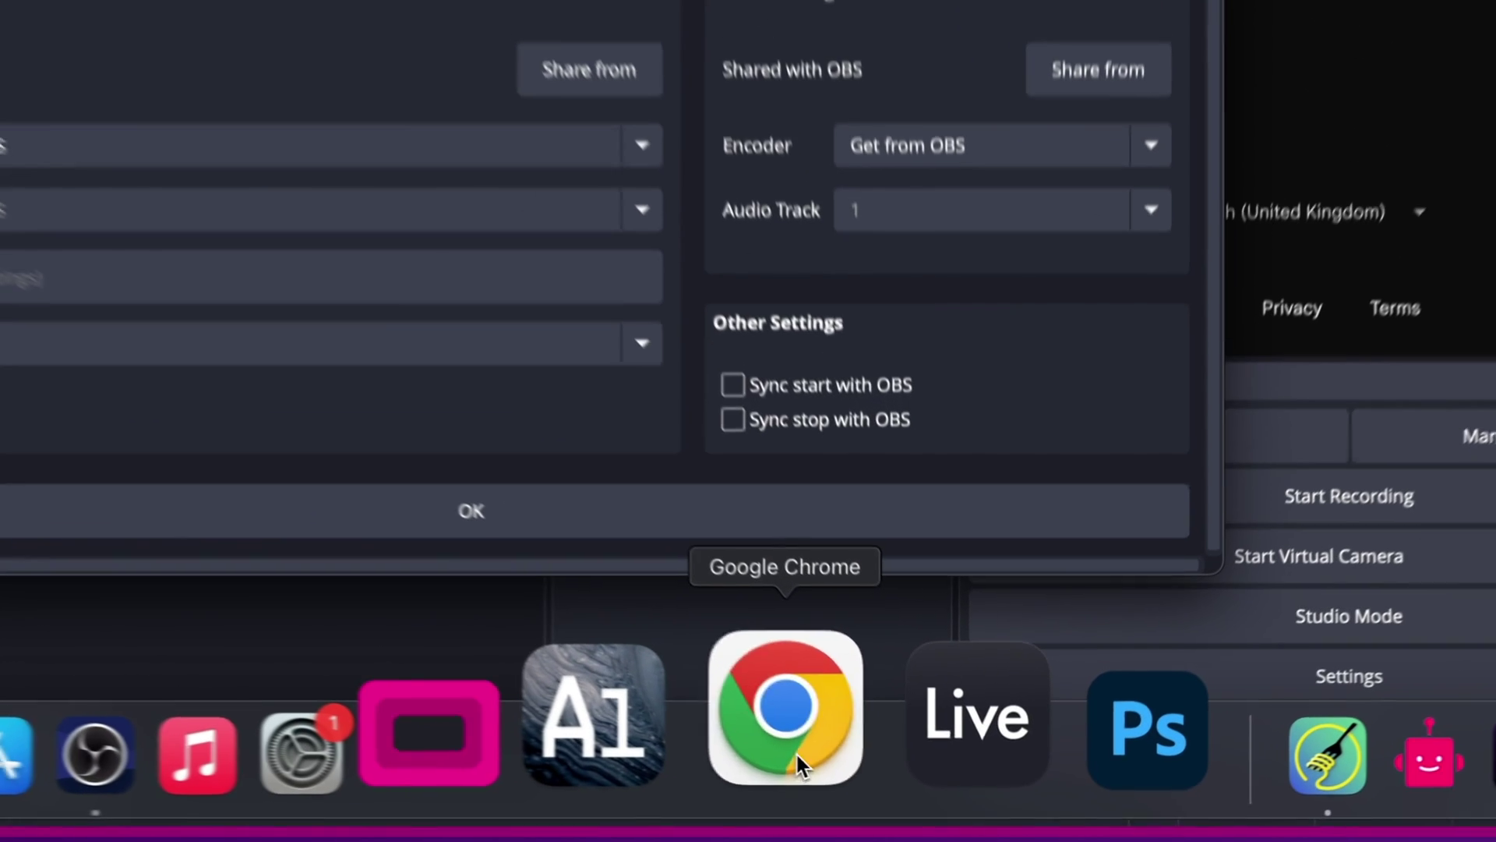
left_click(796, 751)
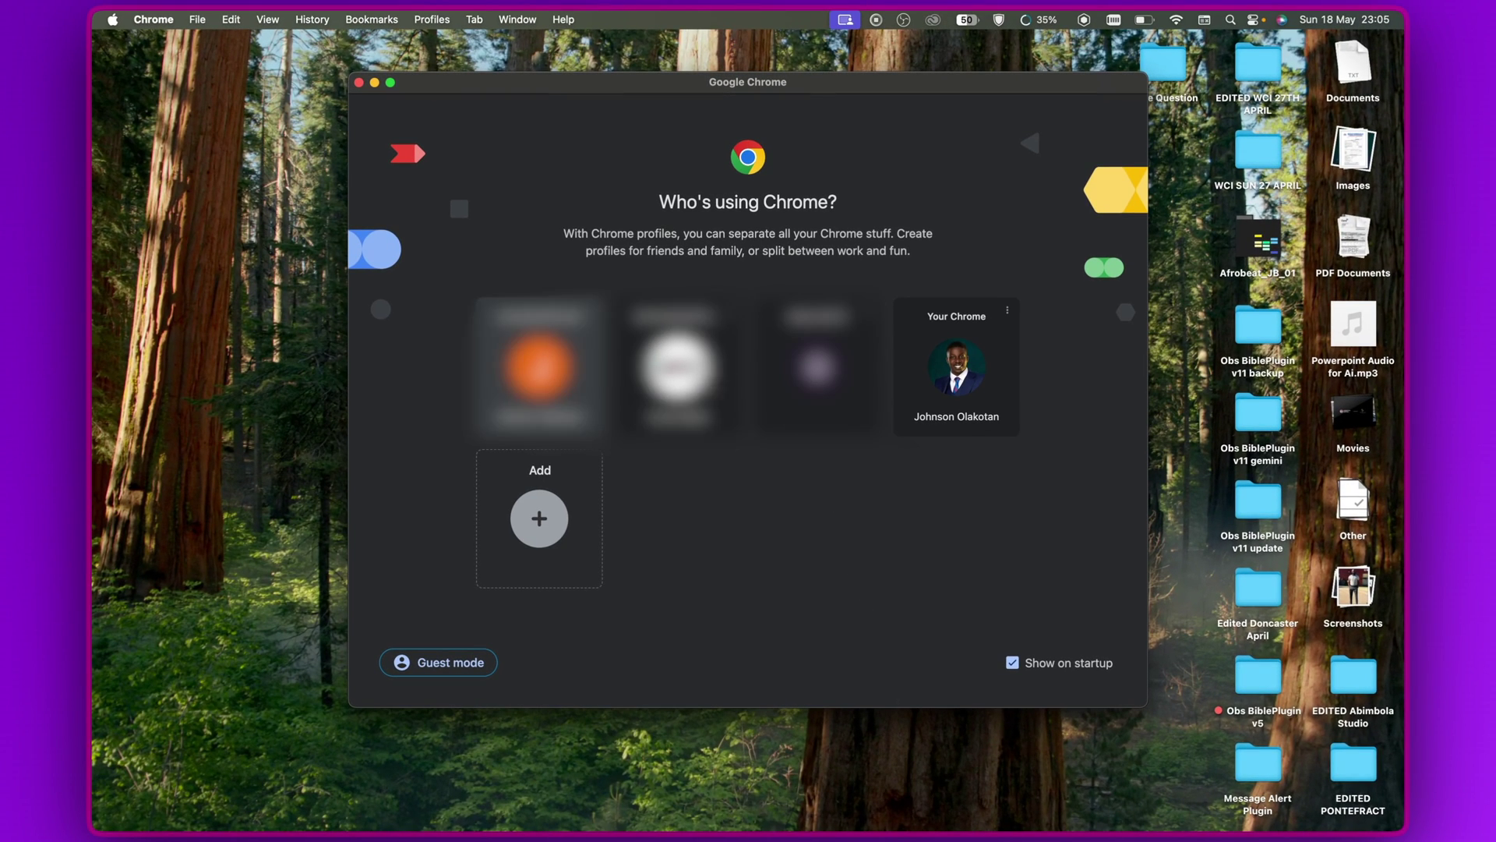
left_click(936, 411)
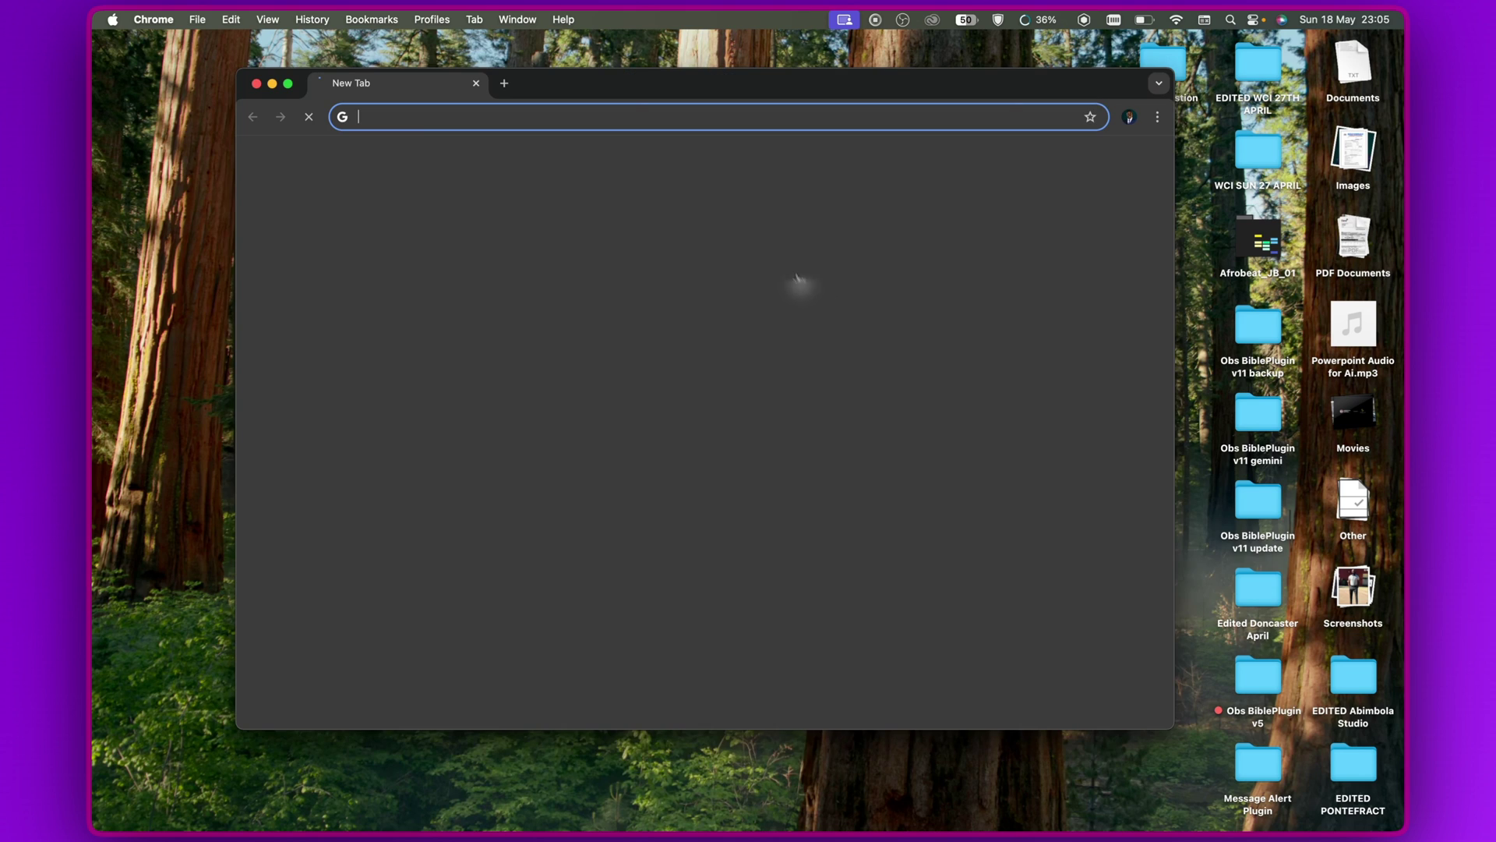
type("youtube.com")
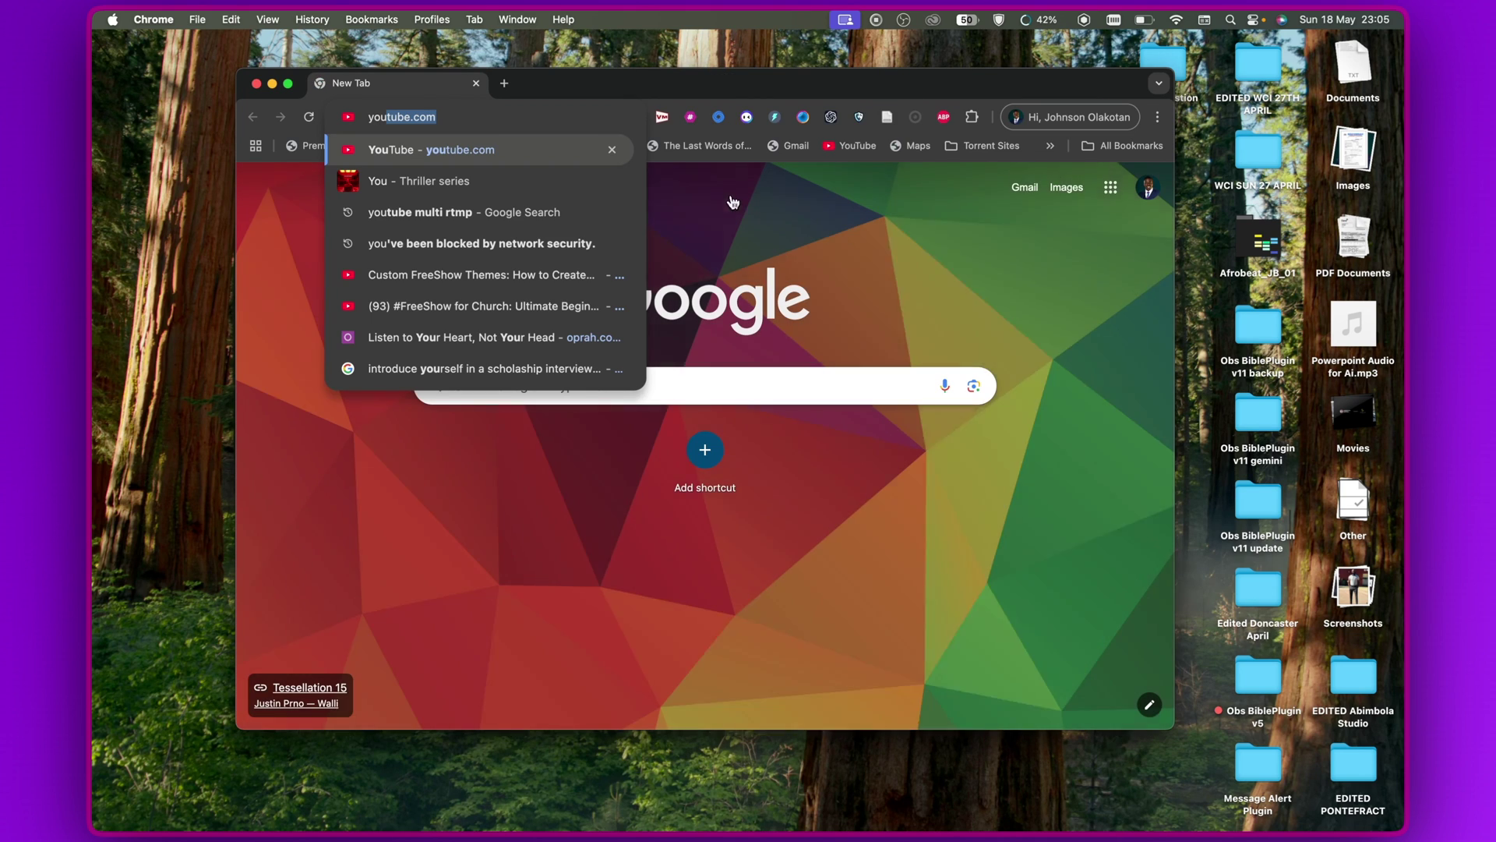
key("Return")
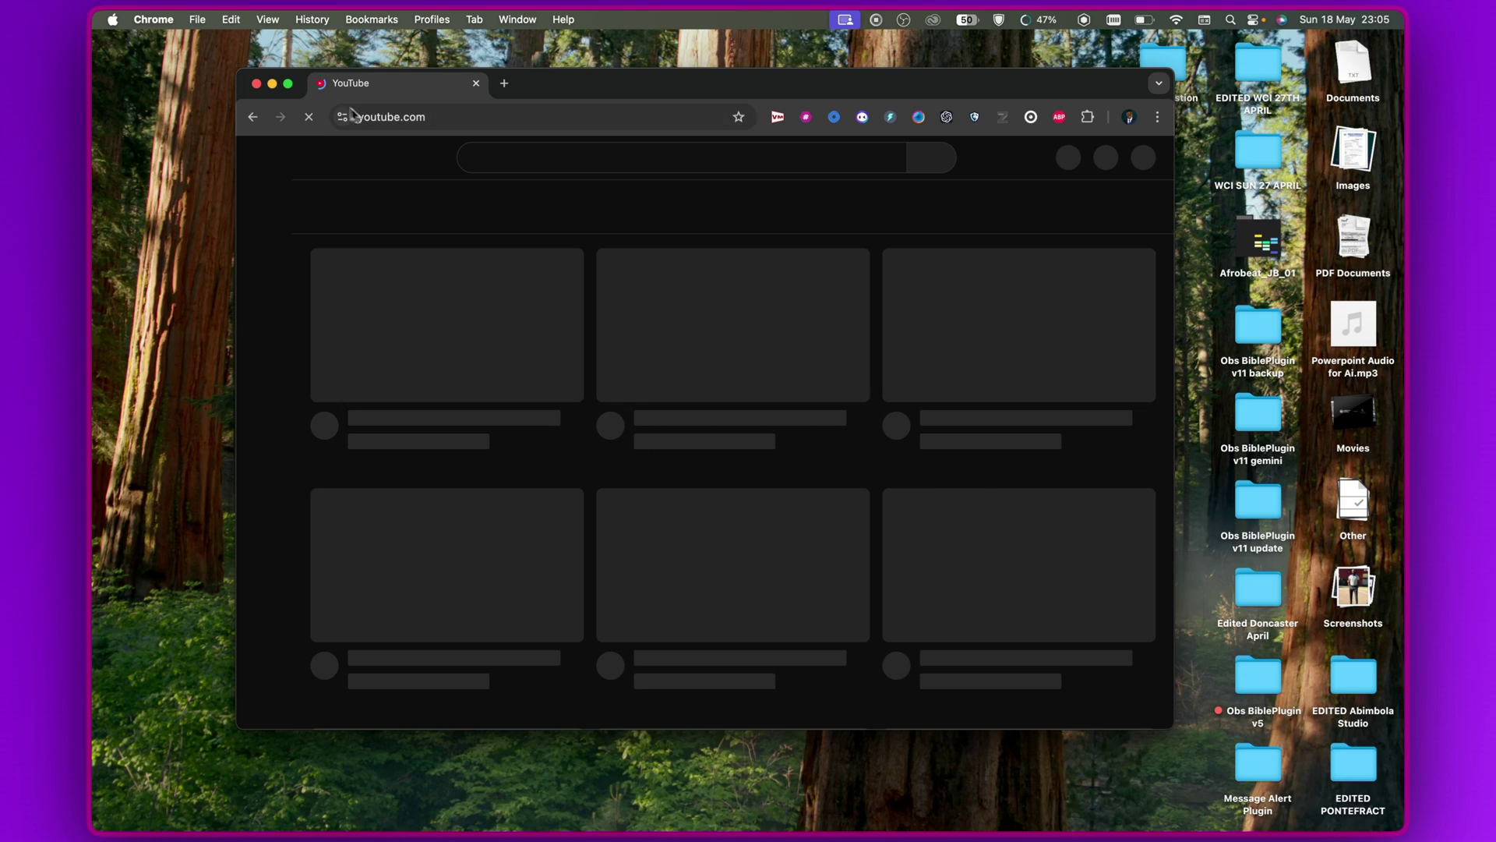
left_click(288, 83)
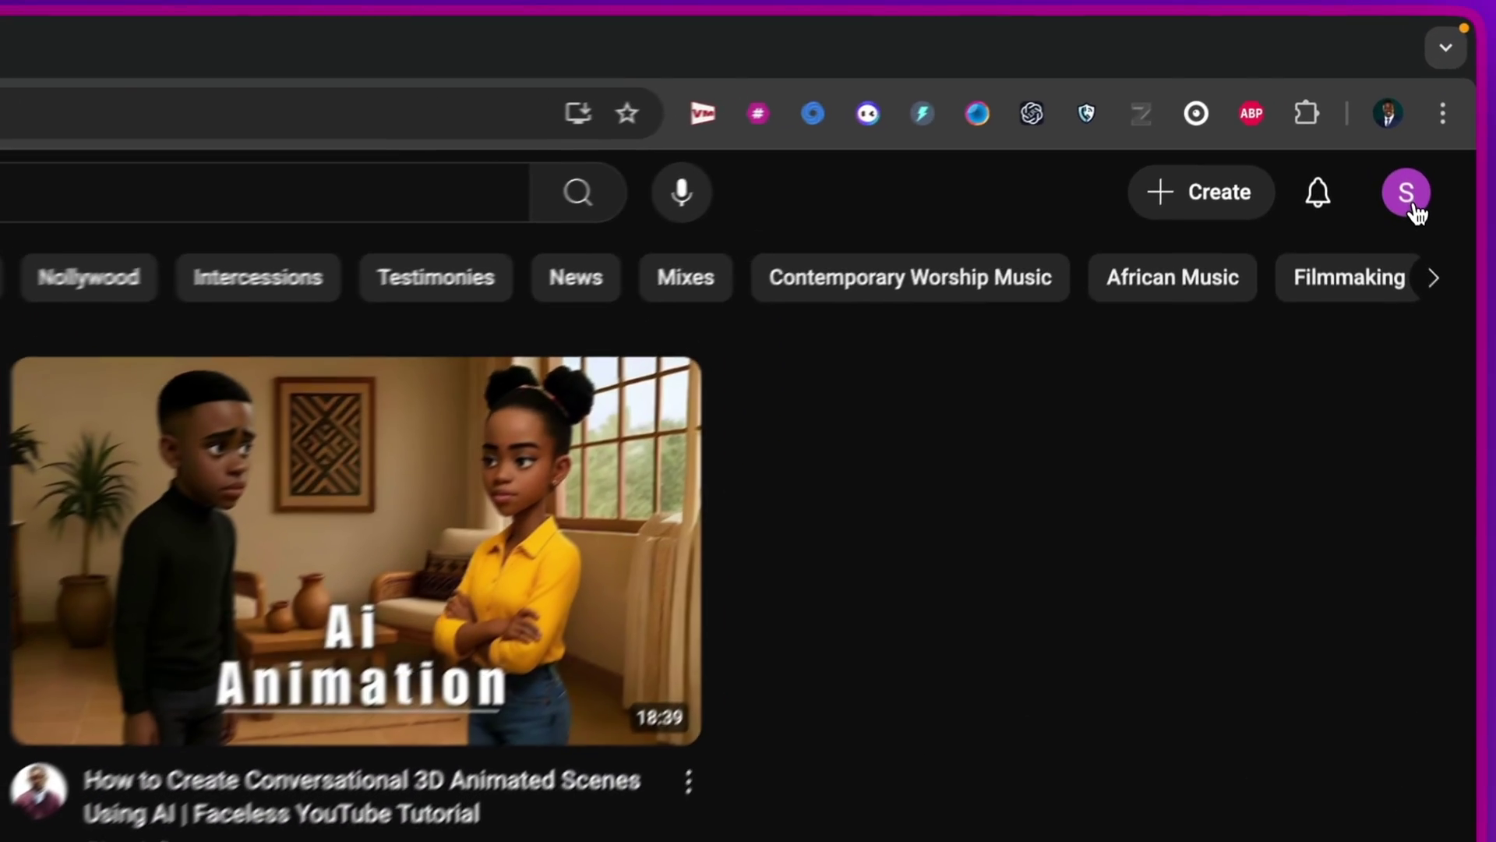
Open YouTube's account switcher and choose the Spiritual Mechanics channel
left_click(1371, 105)
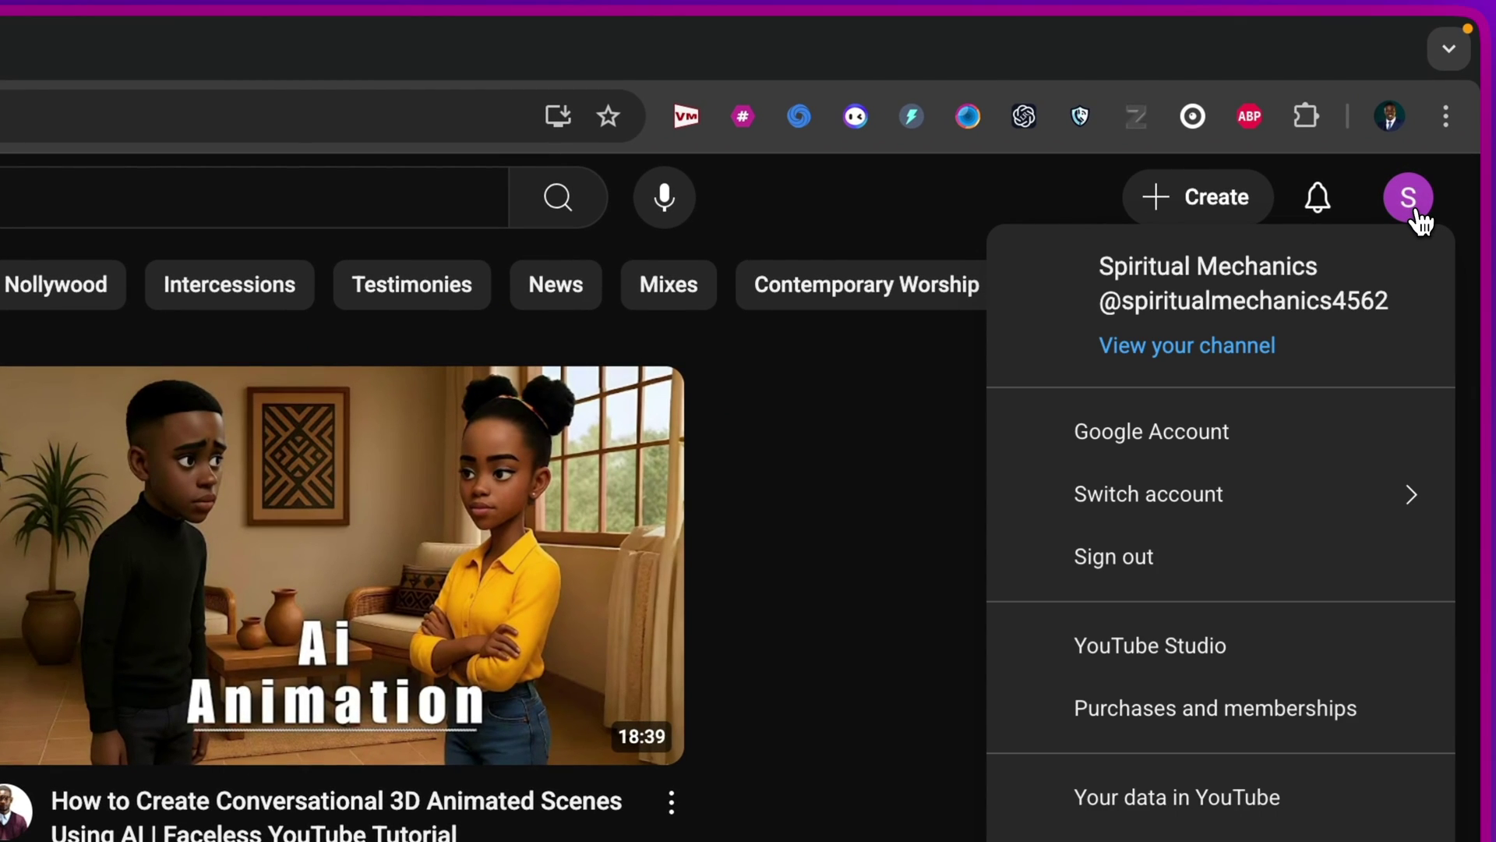
left_click(1212, 502)
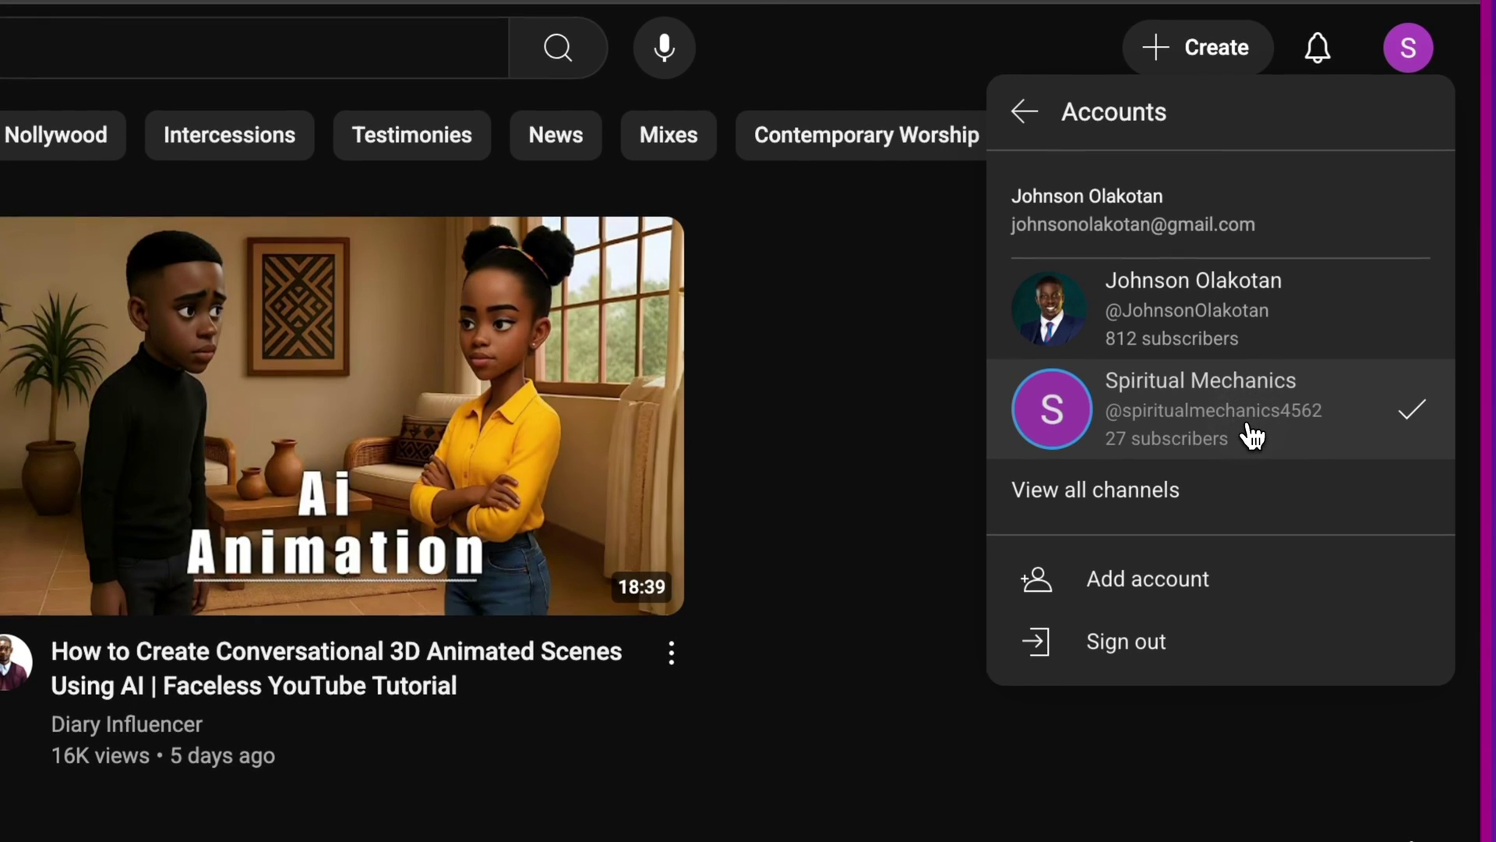
left_click(1173, 437)
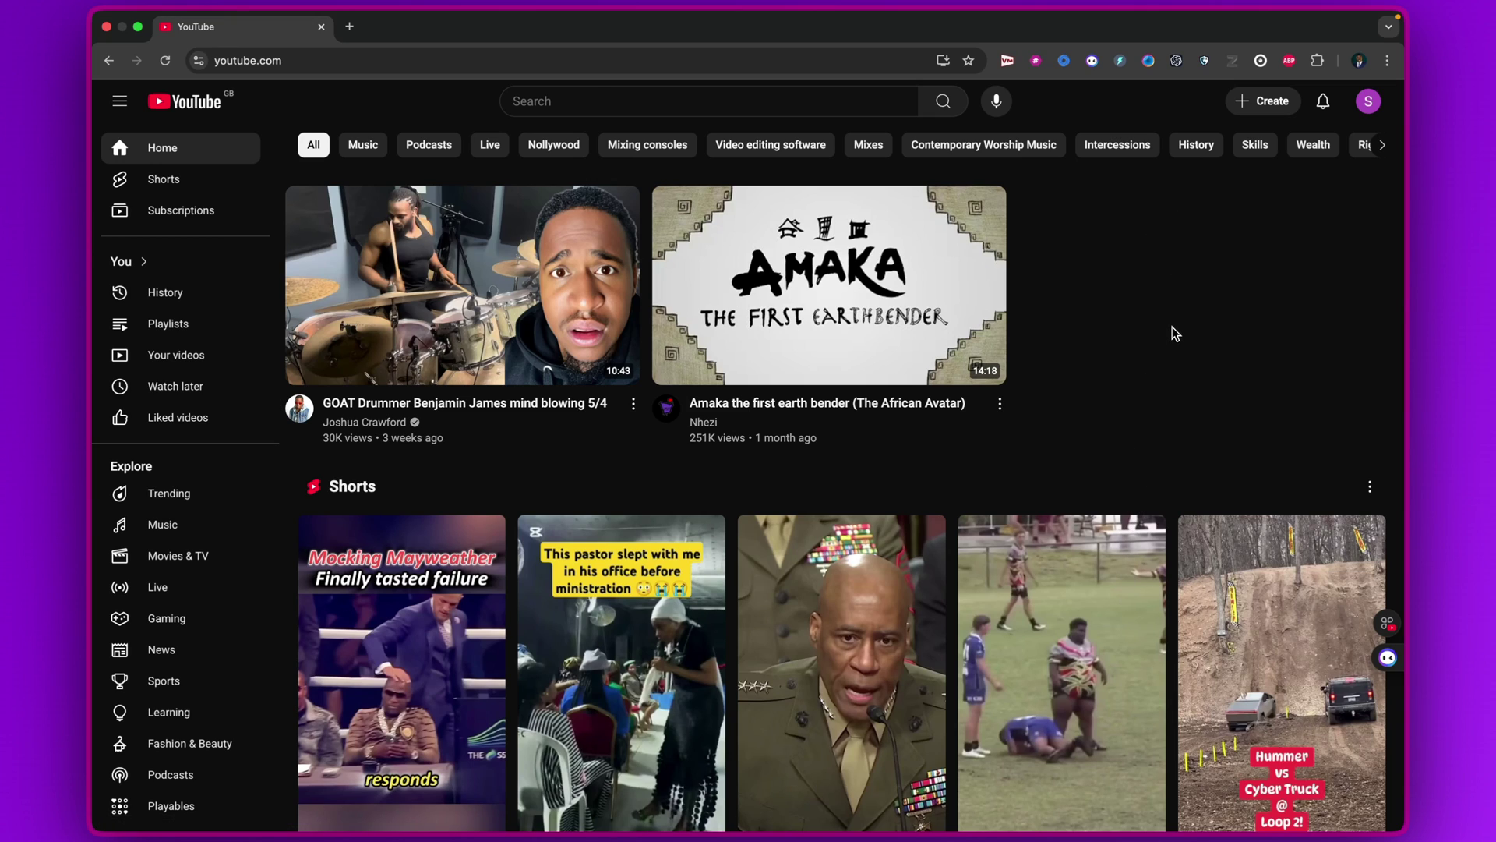
left_click(1388, 62)
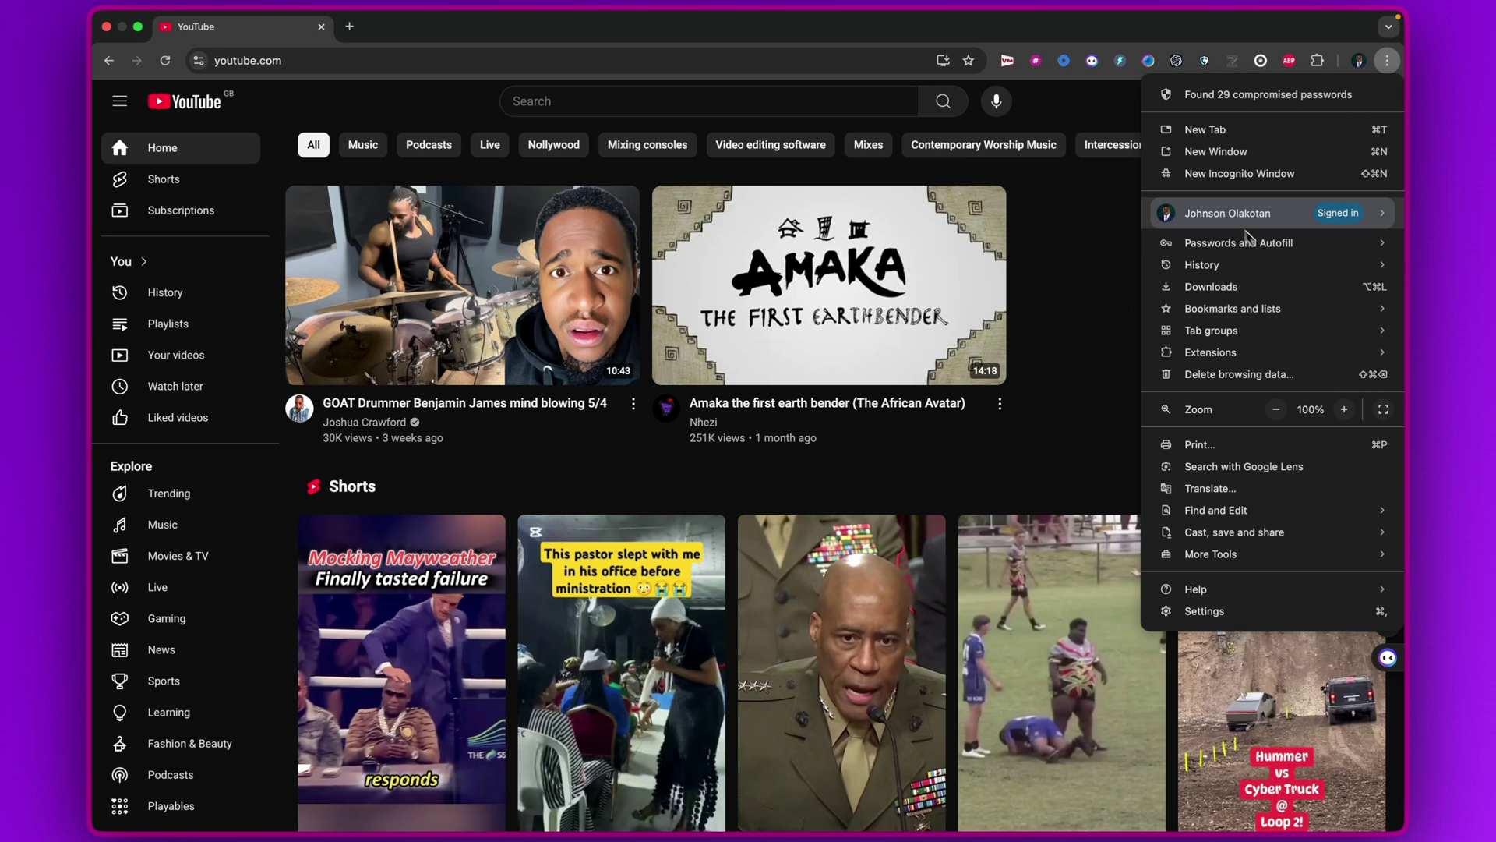
mouse_move(1284, 206)
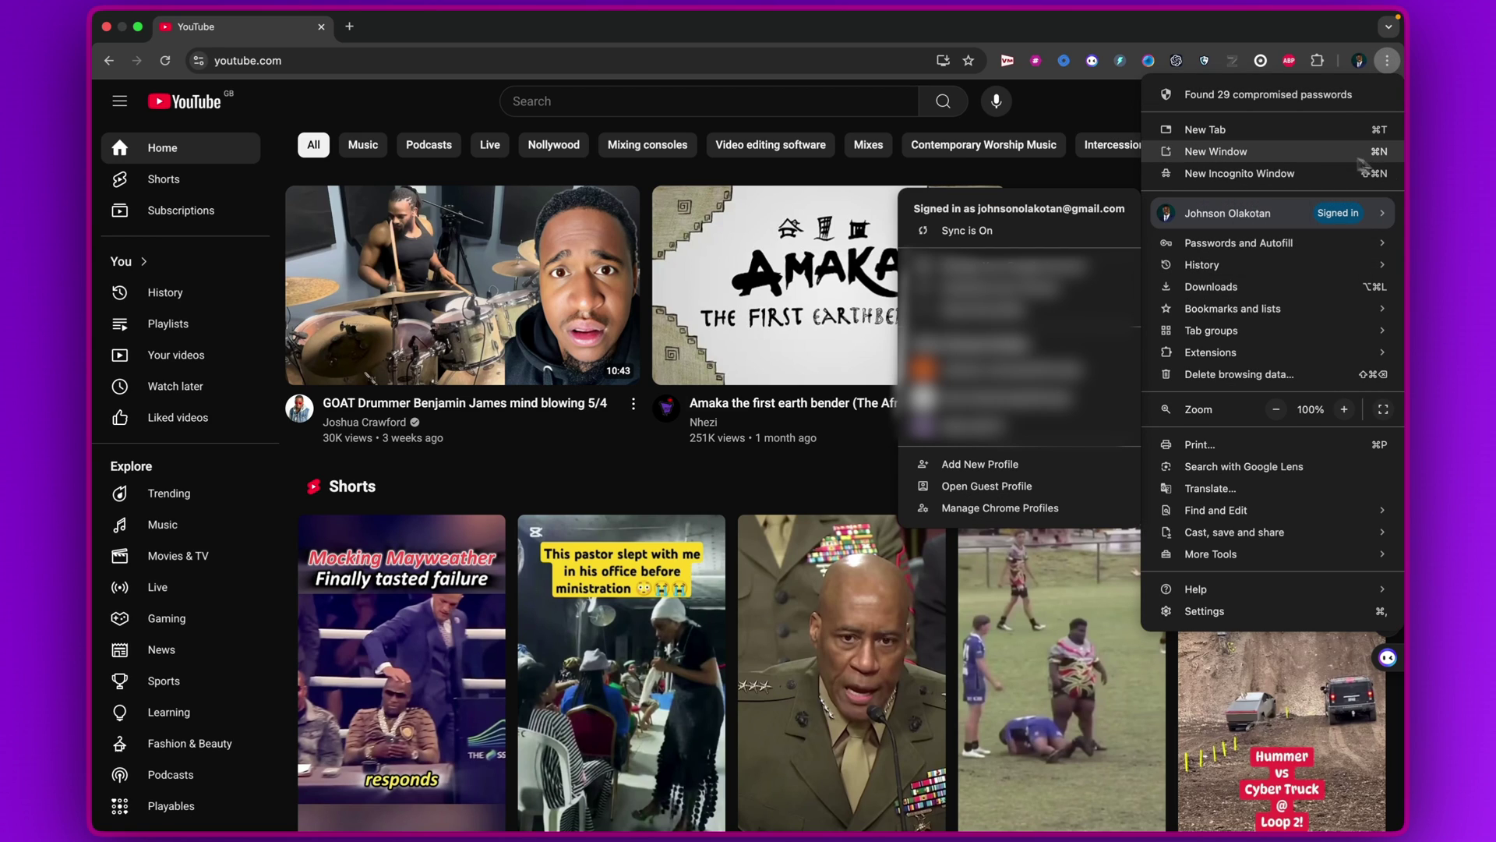
mouse_move(1278, 214)
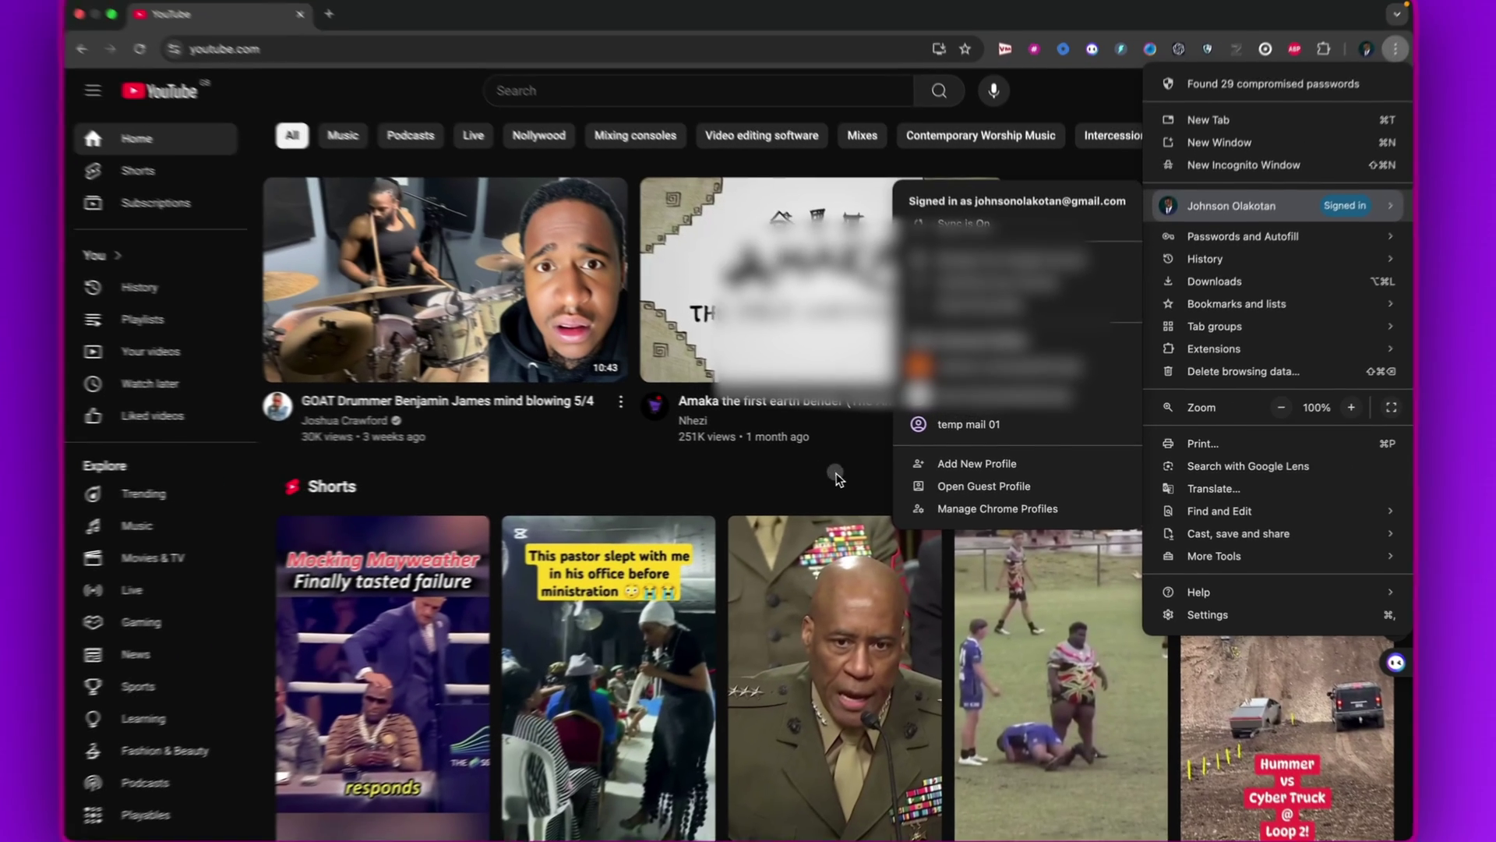
left_click(582, 470)
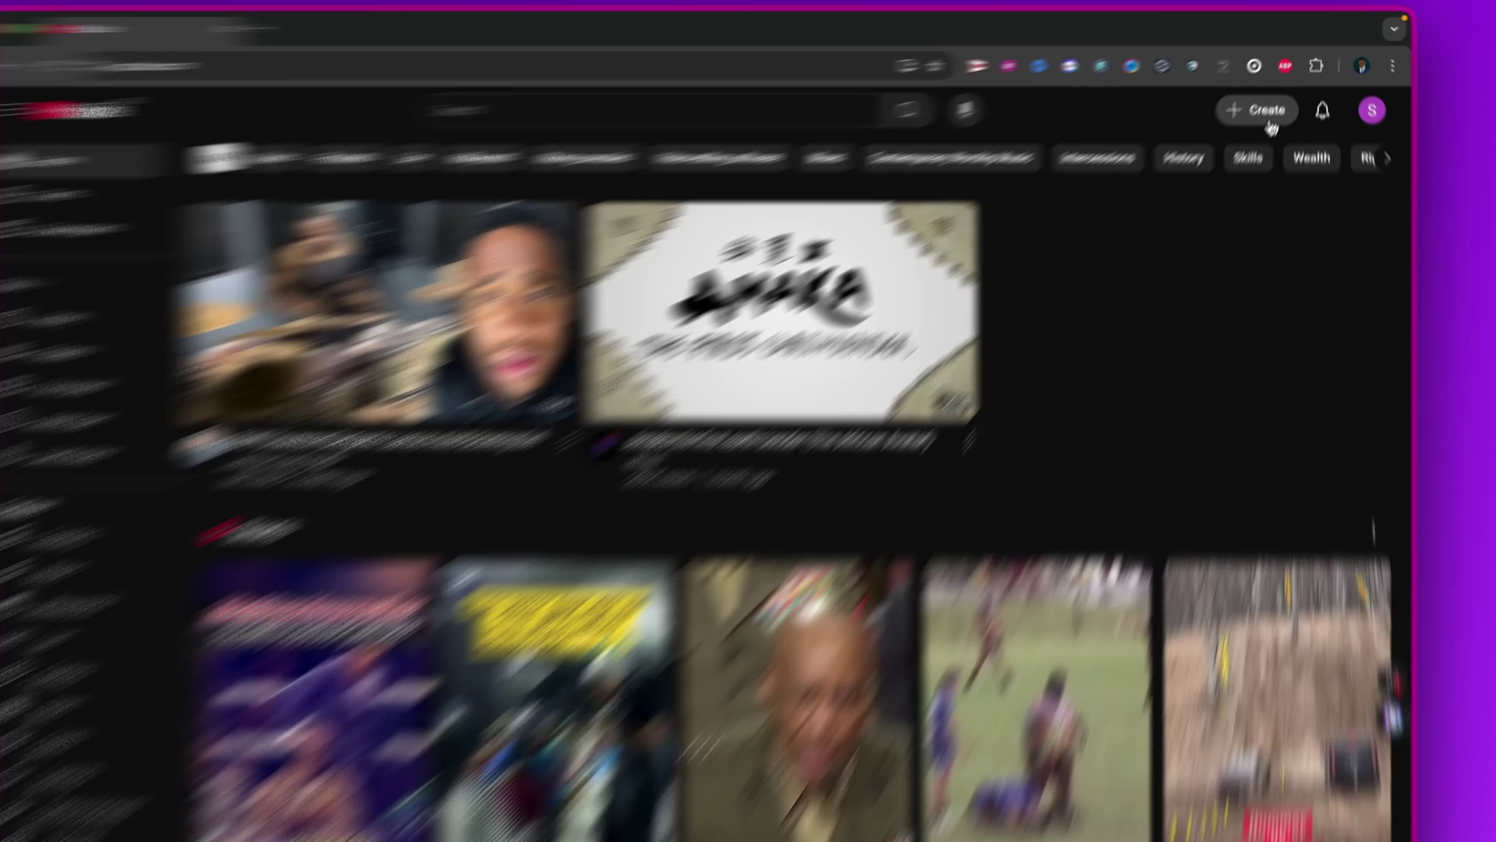
Open the Go live page for the Spiritual Mechanics channel and copy its primary Stream URL
left_click(1267, 101)
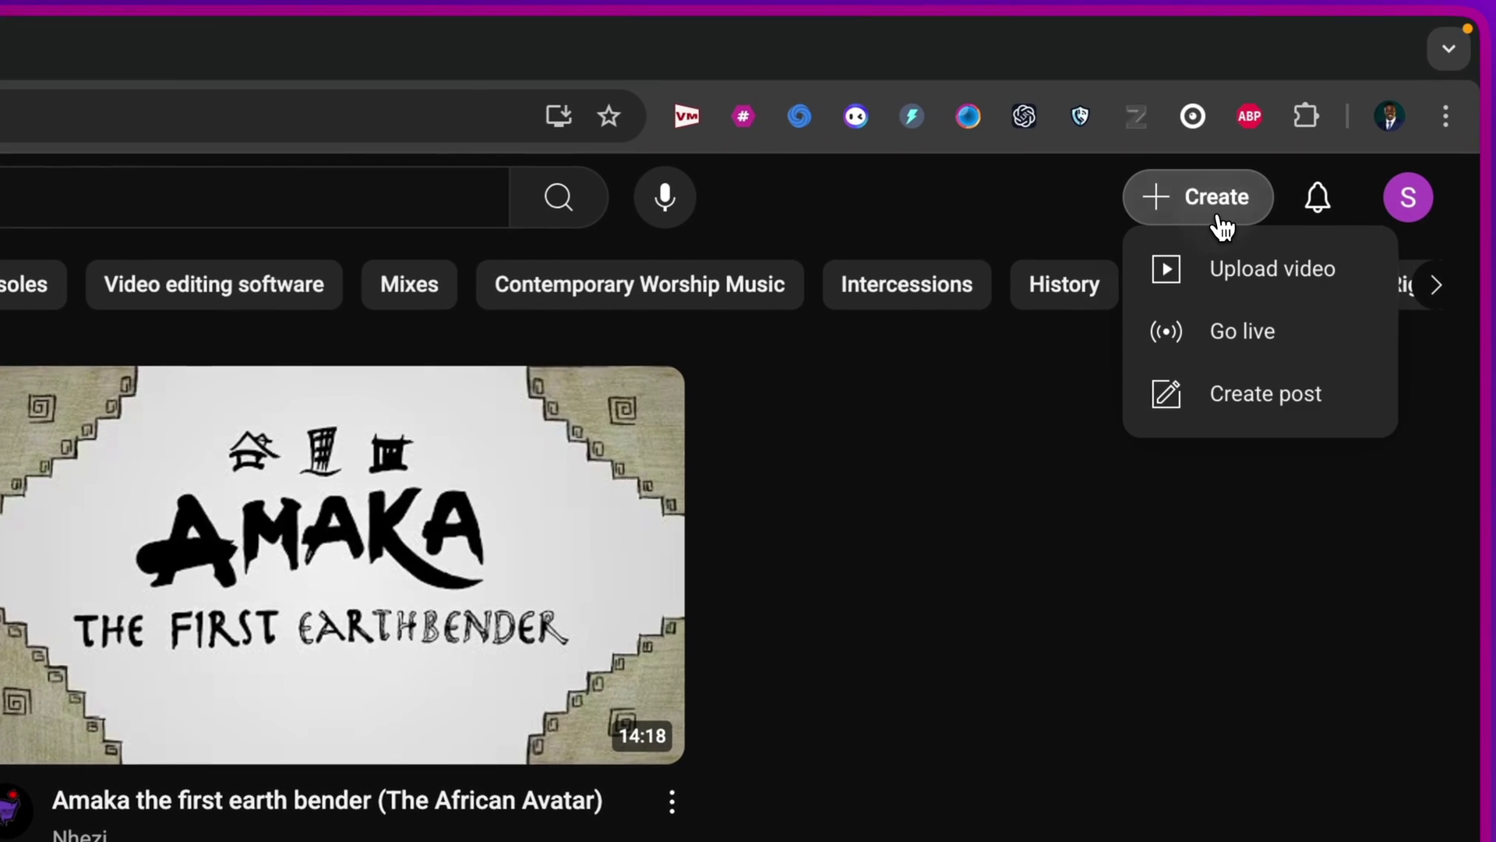
left_click(1243, 344)
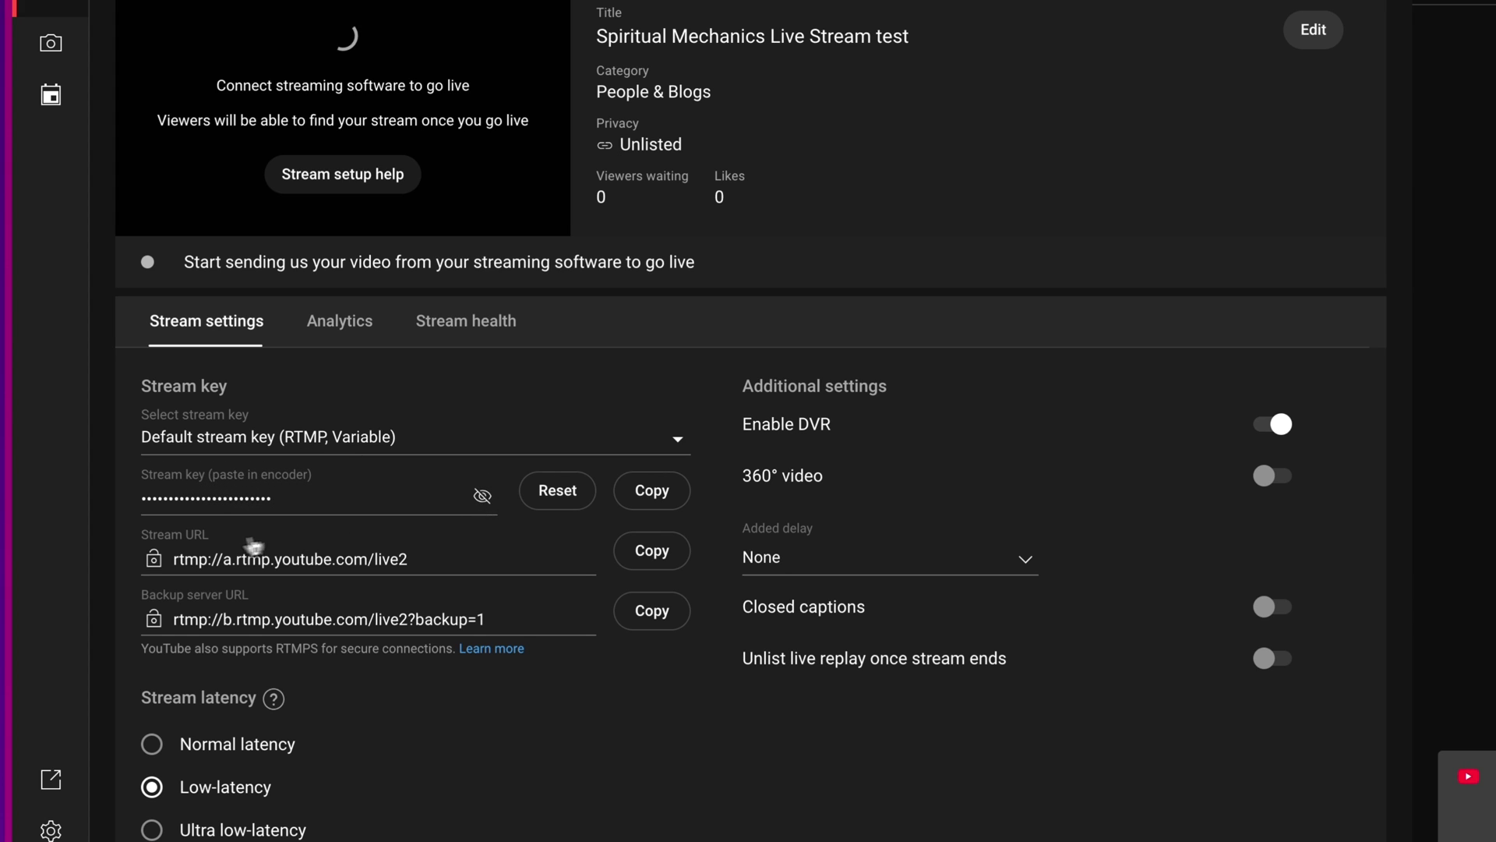
left_click(655, 555)
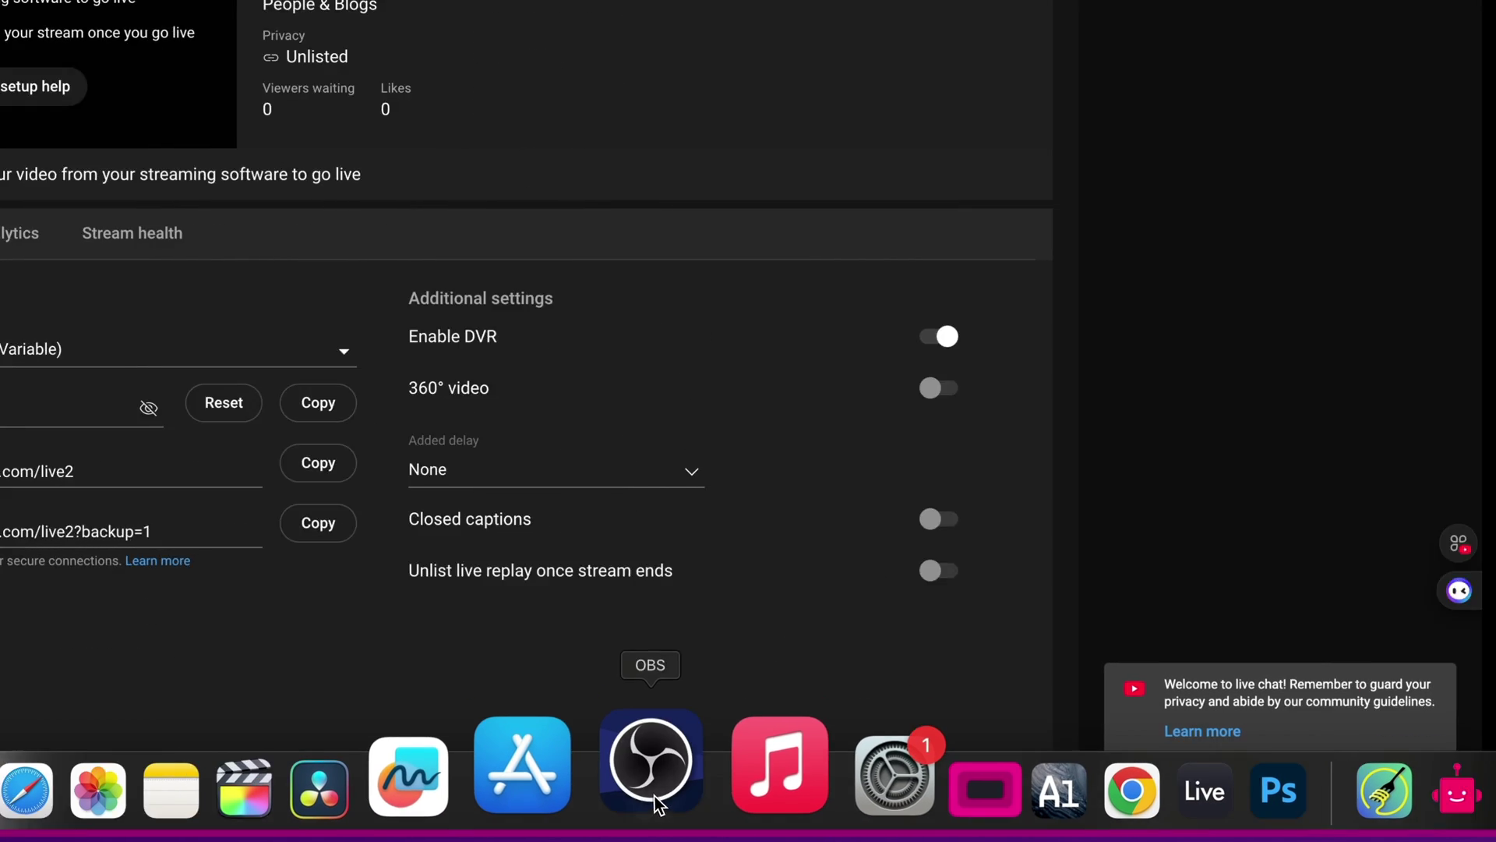
Switch to OBS and paste rtmp://a.rtmp.youtube.com/live2 as the URL of the Second Youtube Account target
left_click(619, 767)
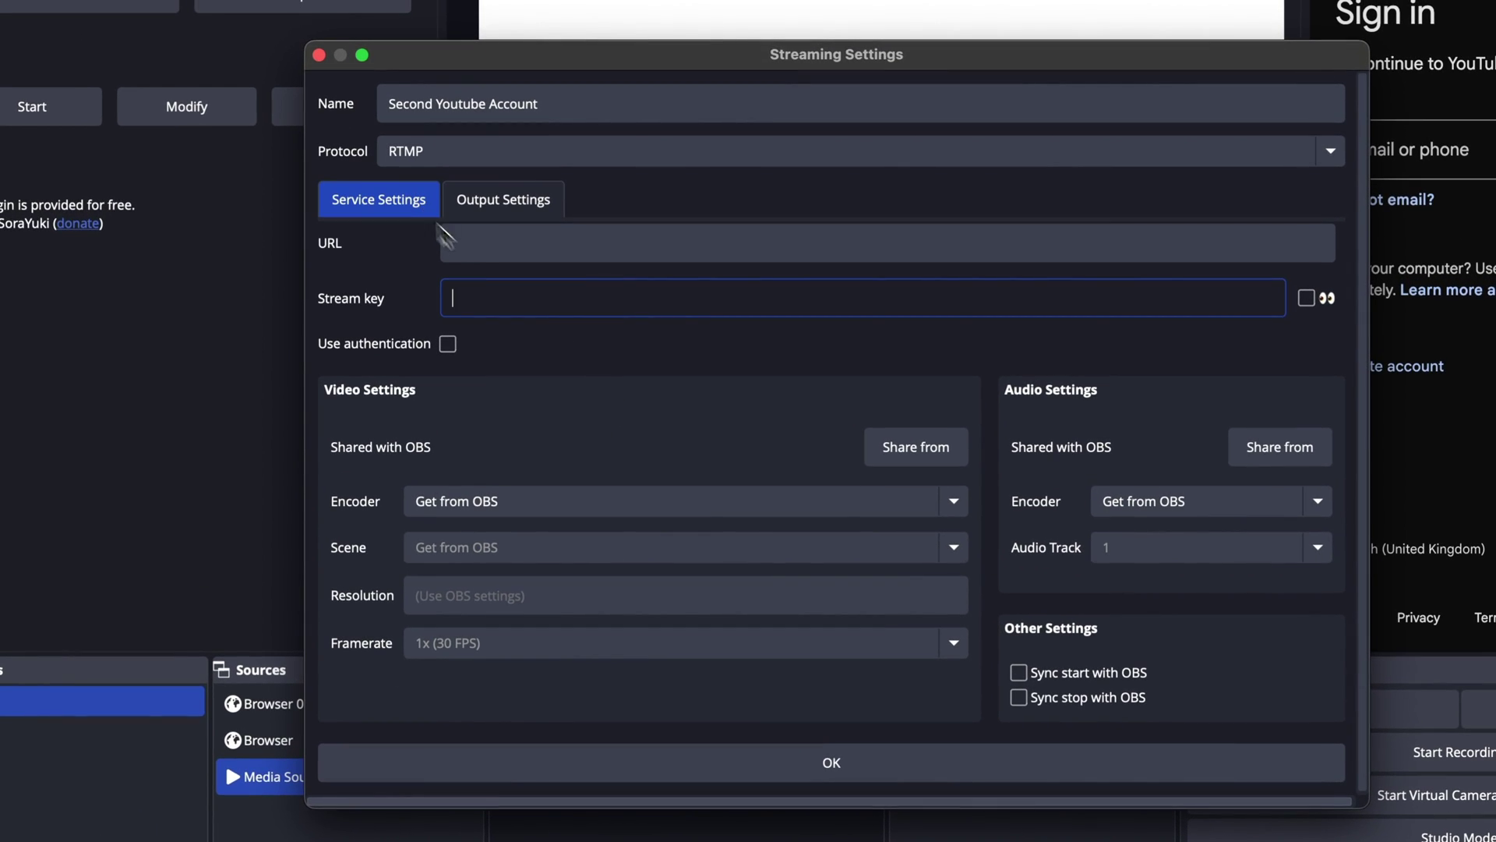
left_click(527, 244)
right_click(509, 243)
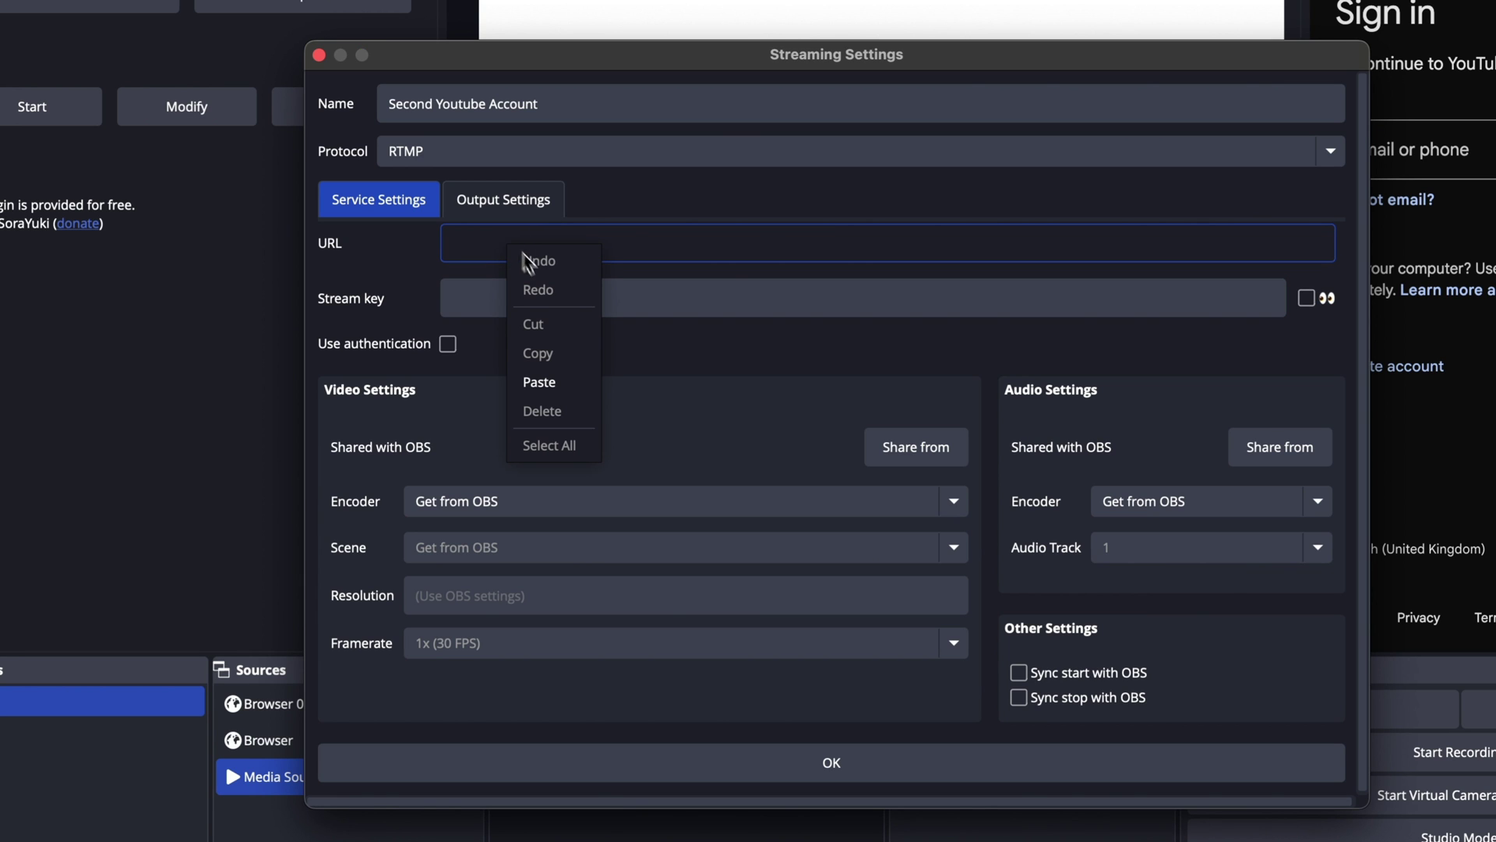
left_click(539, 382)
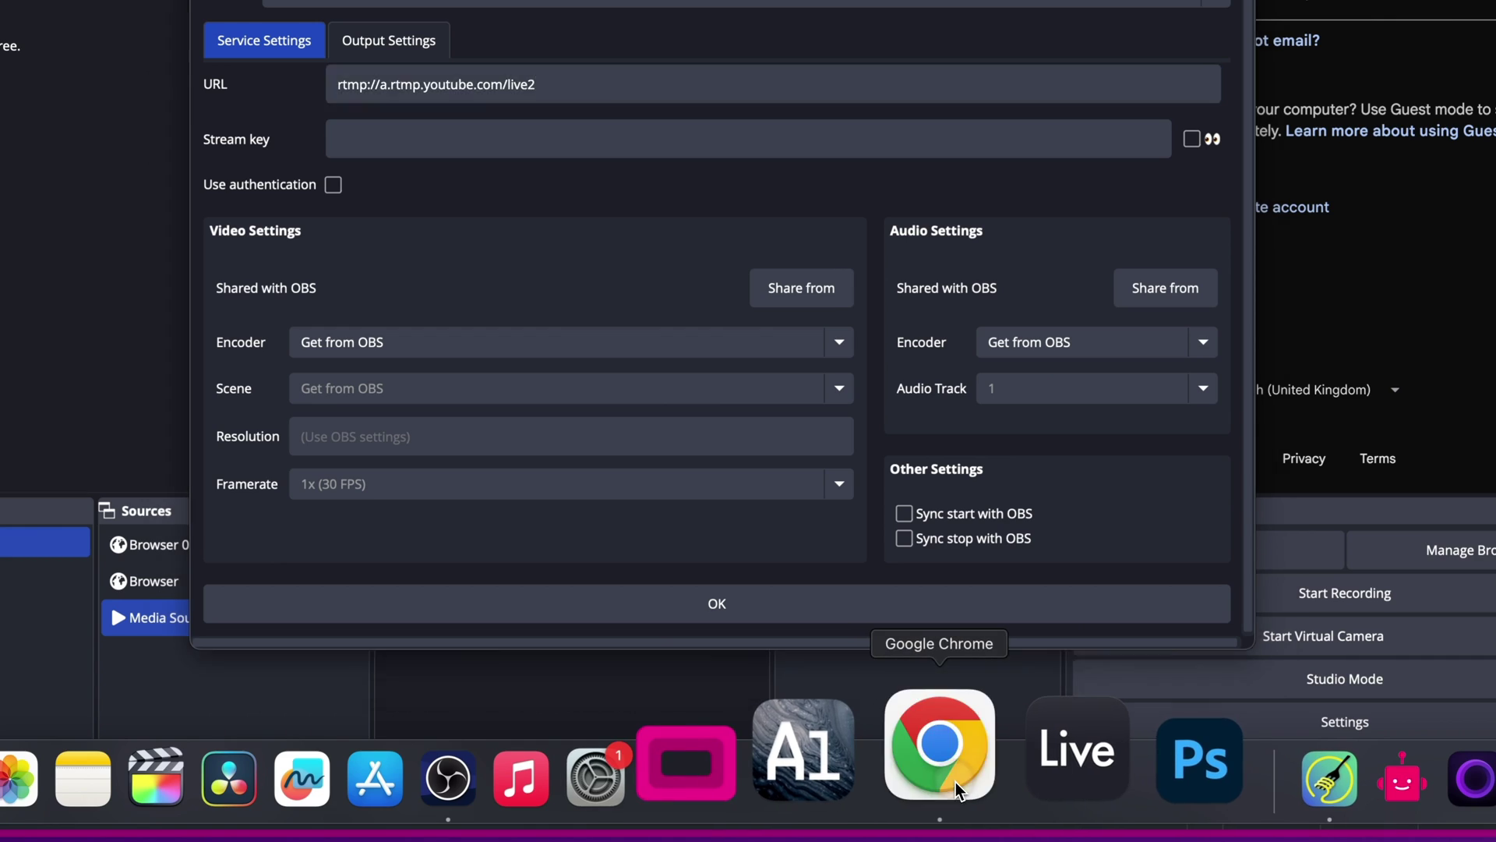
Switch to Chrome, copy the Spiritual Mechanics channel's stream key, and enter it as the stream key of the Second Youtube Account target in OBS
left_click(915, 745)
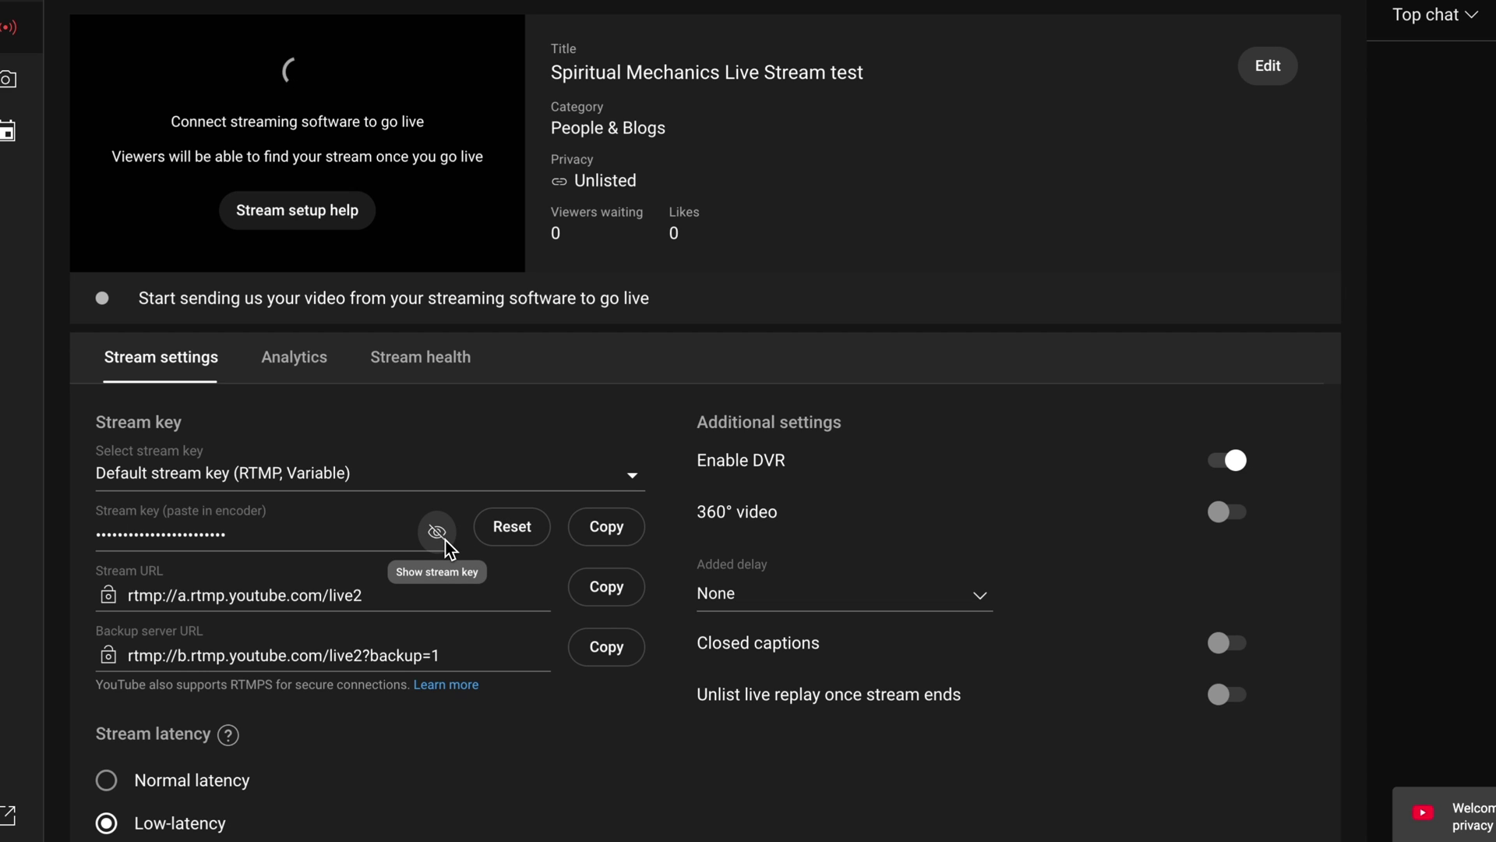
left_click(581, 528)
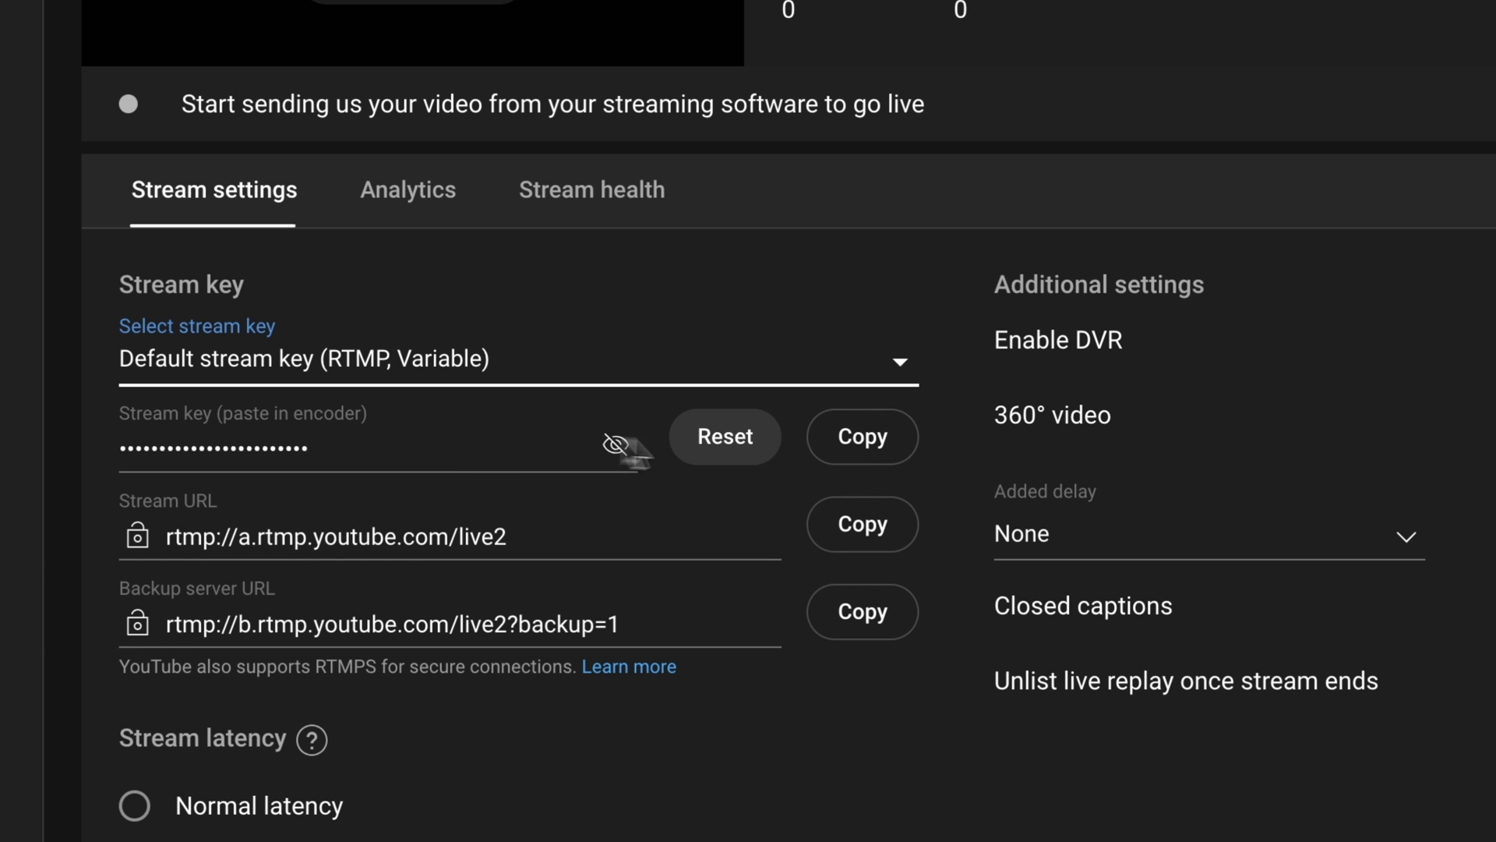
left_click(857, 450)
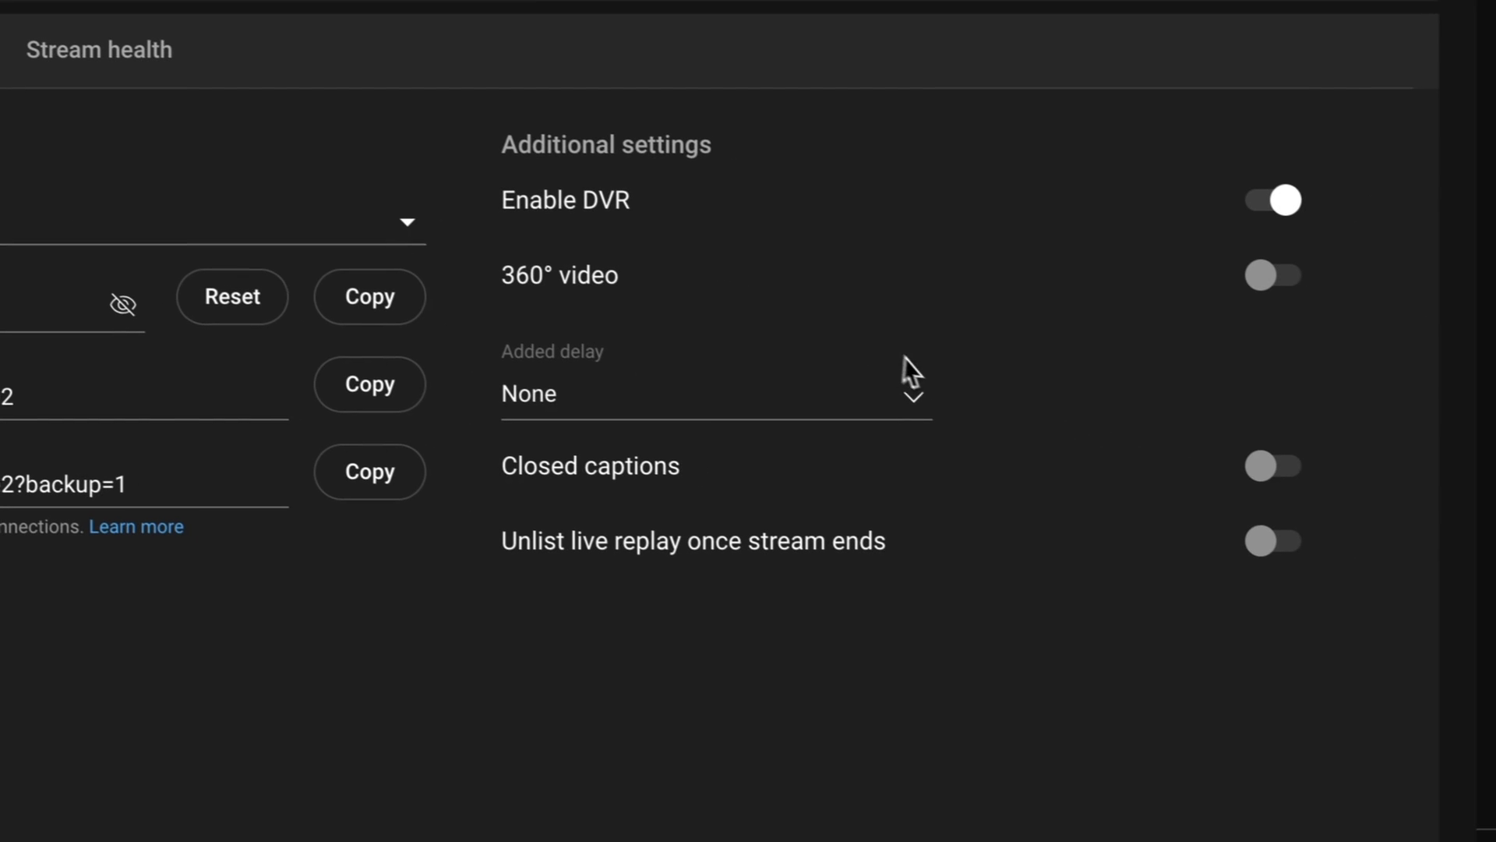
left_click(792, 795)
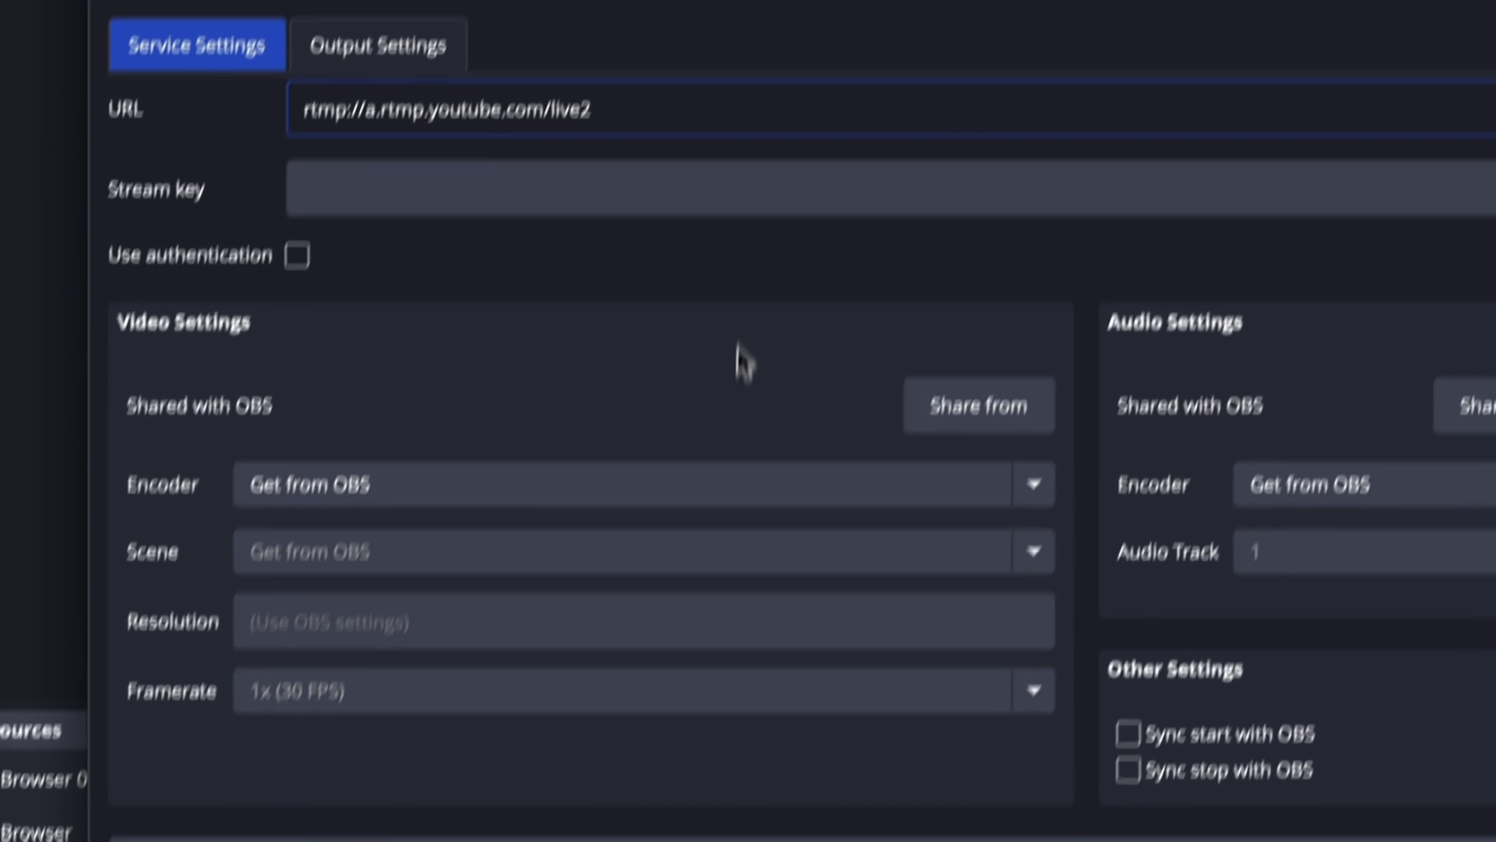
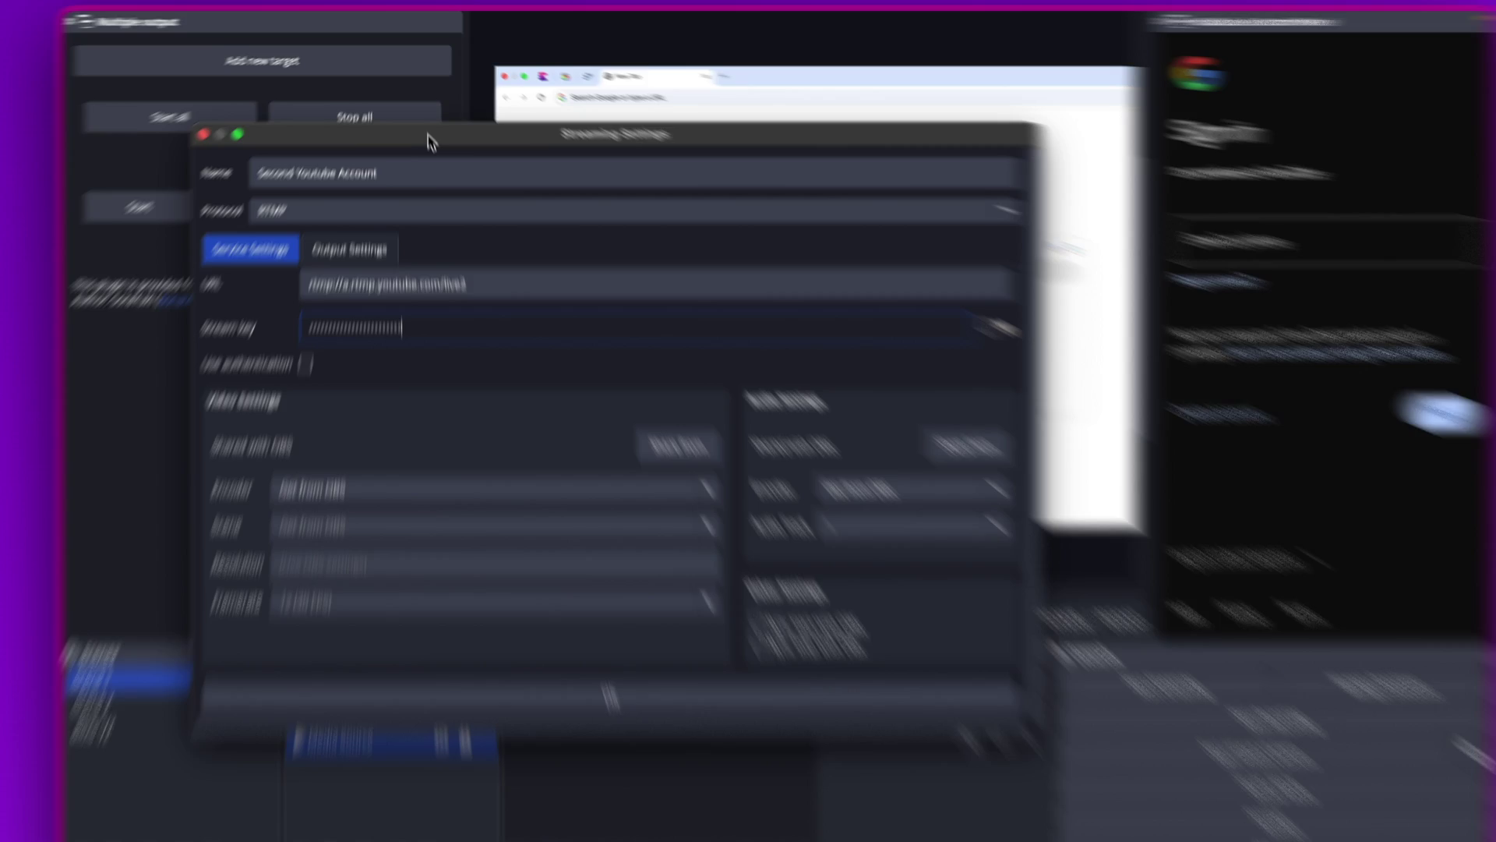
Enable both Sync start with OBS and Sync stop with OBS for the Second Youtube Account target
left_click_drag(428, 124, 691, 124)
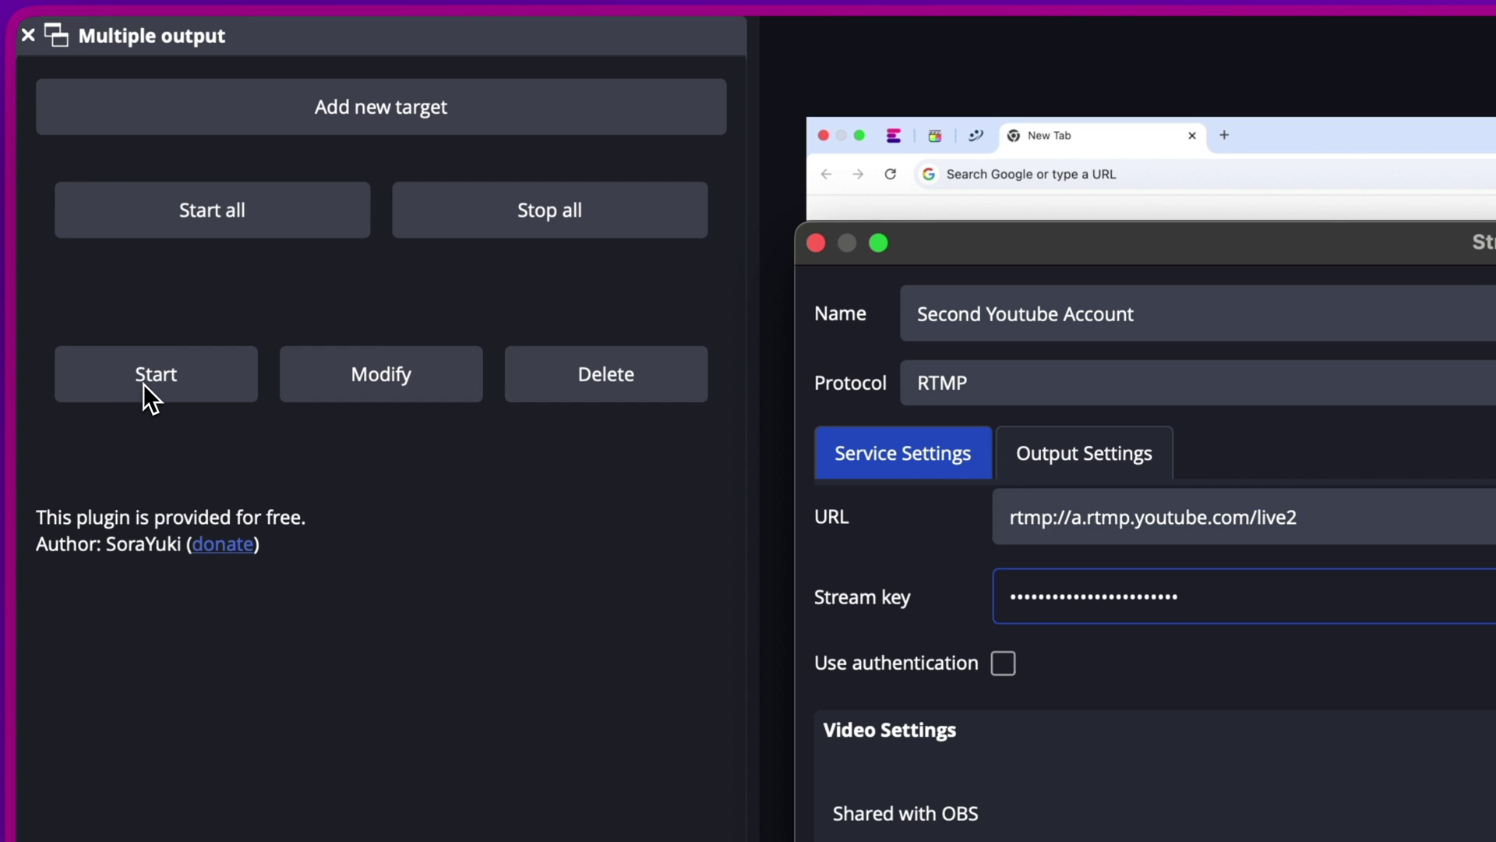
left_click_drag(1408, 251, 880, 260)
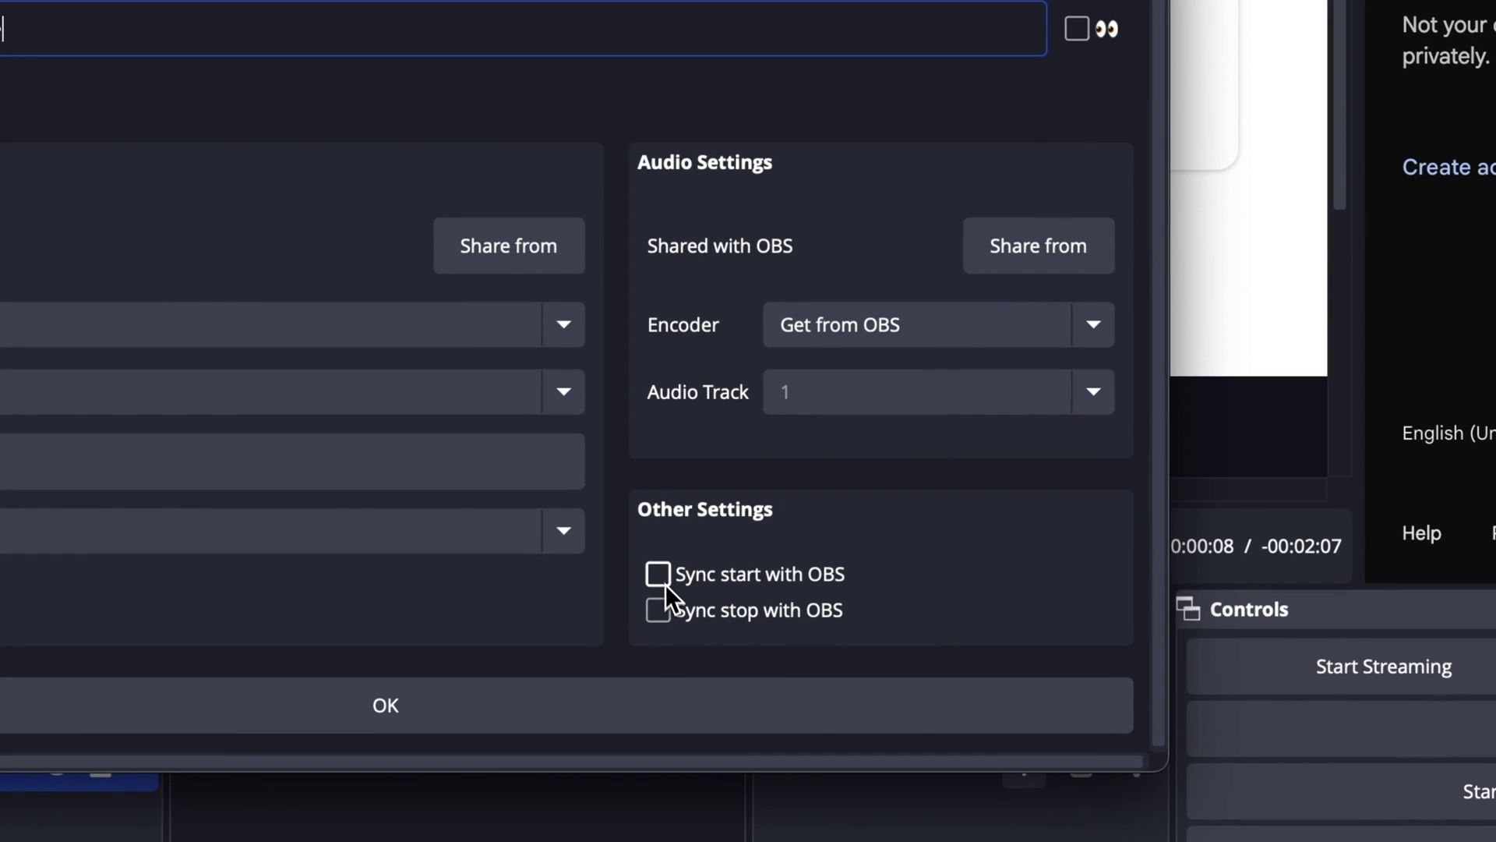
left_click(658, 574)
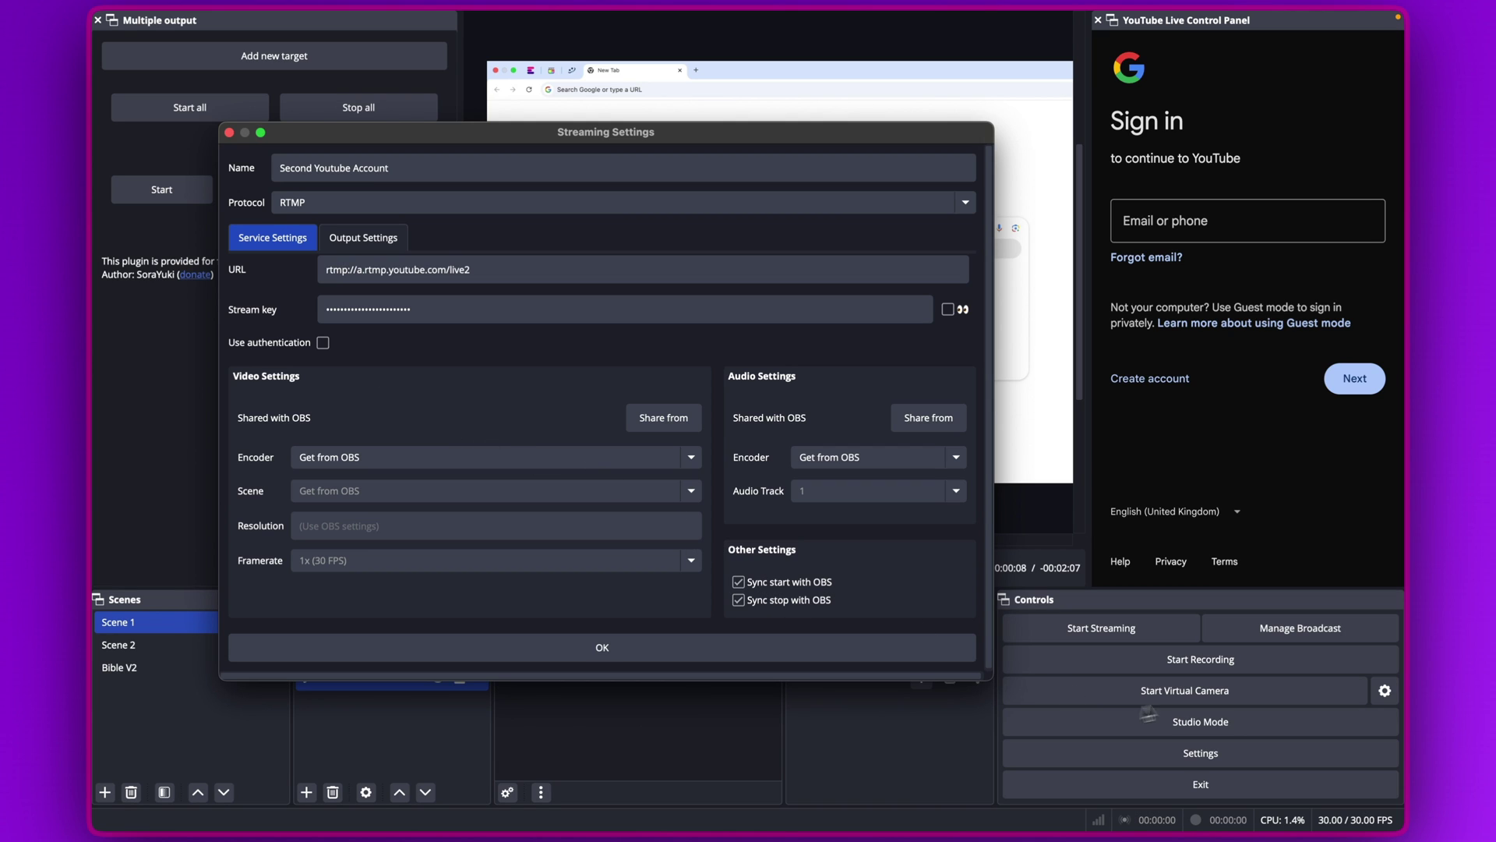
left_click(641, 307)
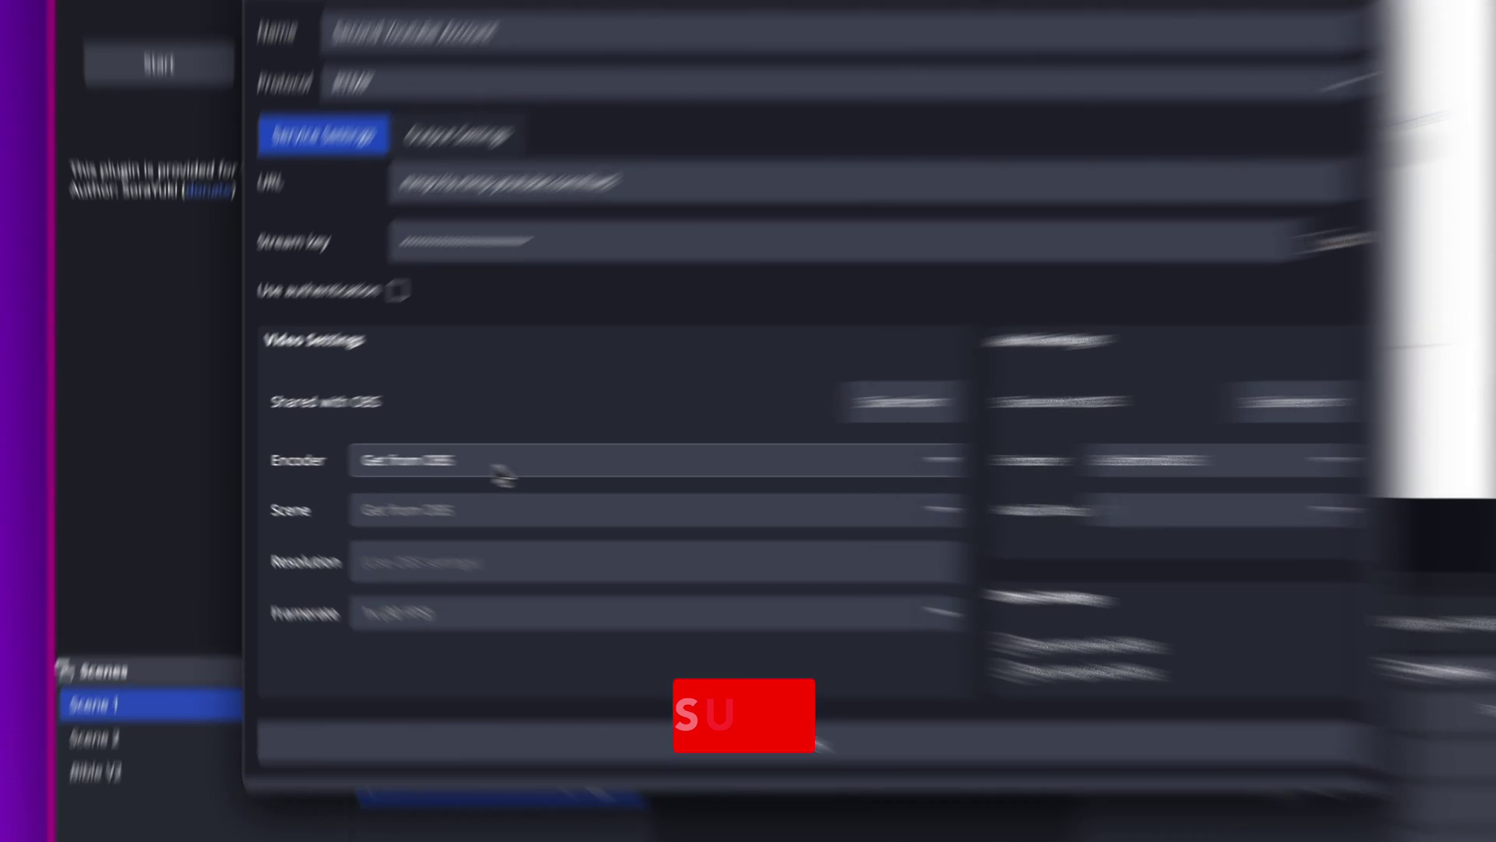
Save the Second Youtube Account target with Get from OBS as its video encoder, and resume playback of the Media Source
left_click(502, 471)
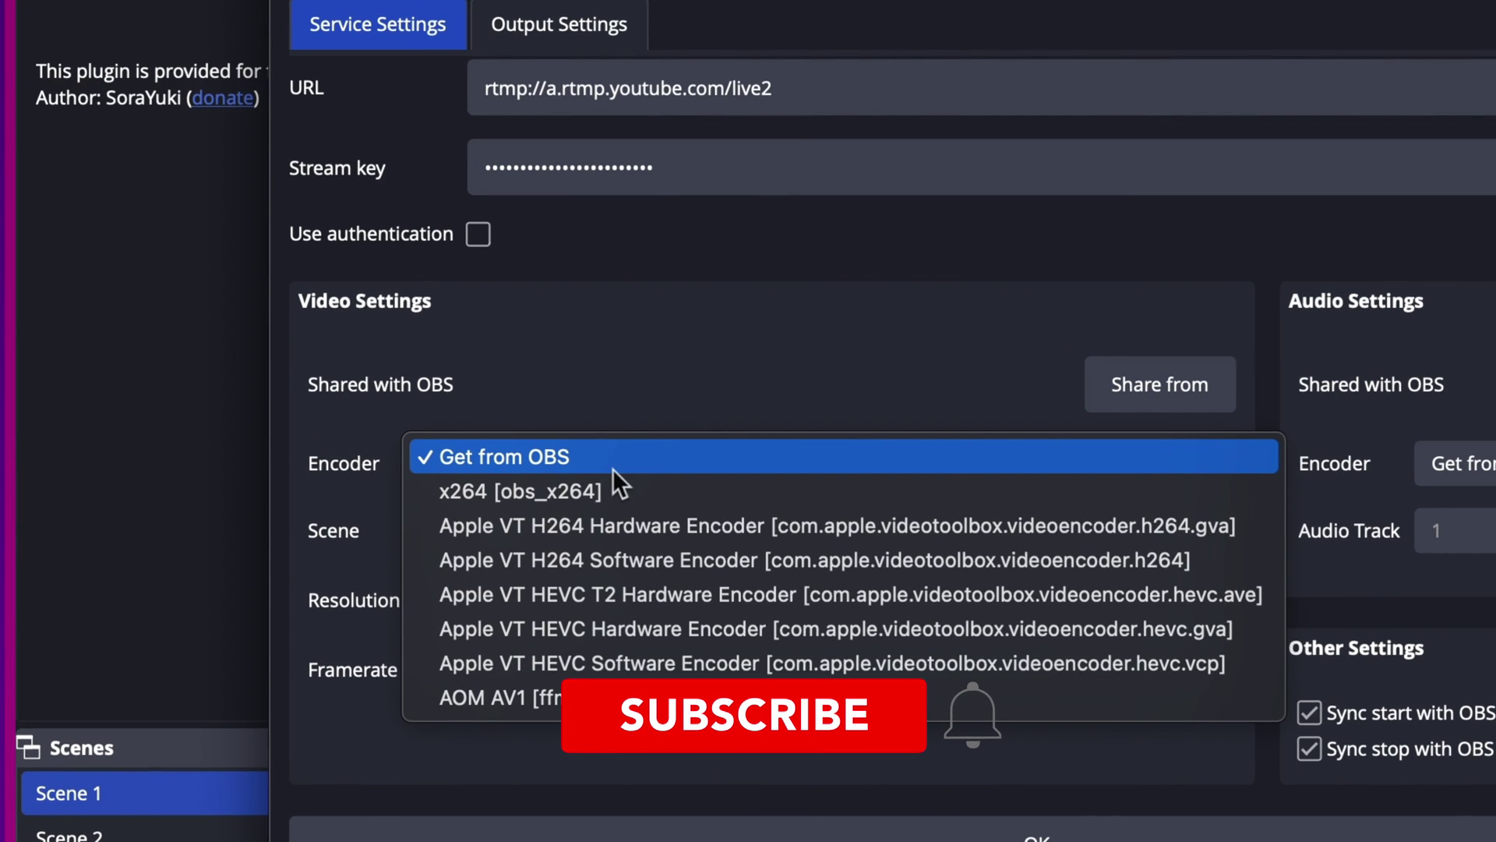
left_click(500, 467)
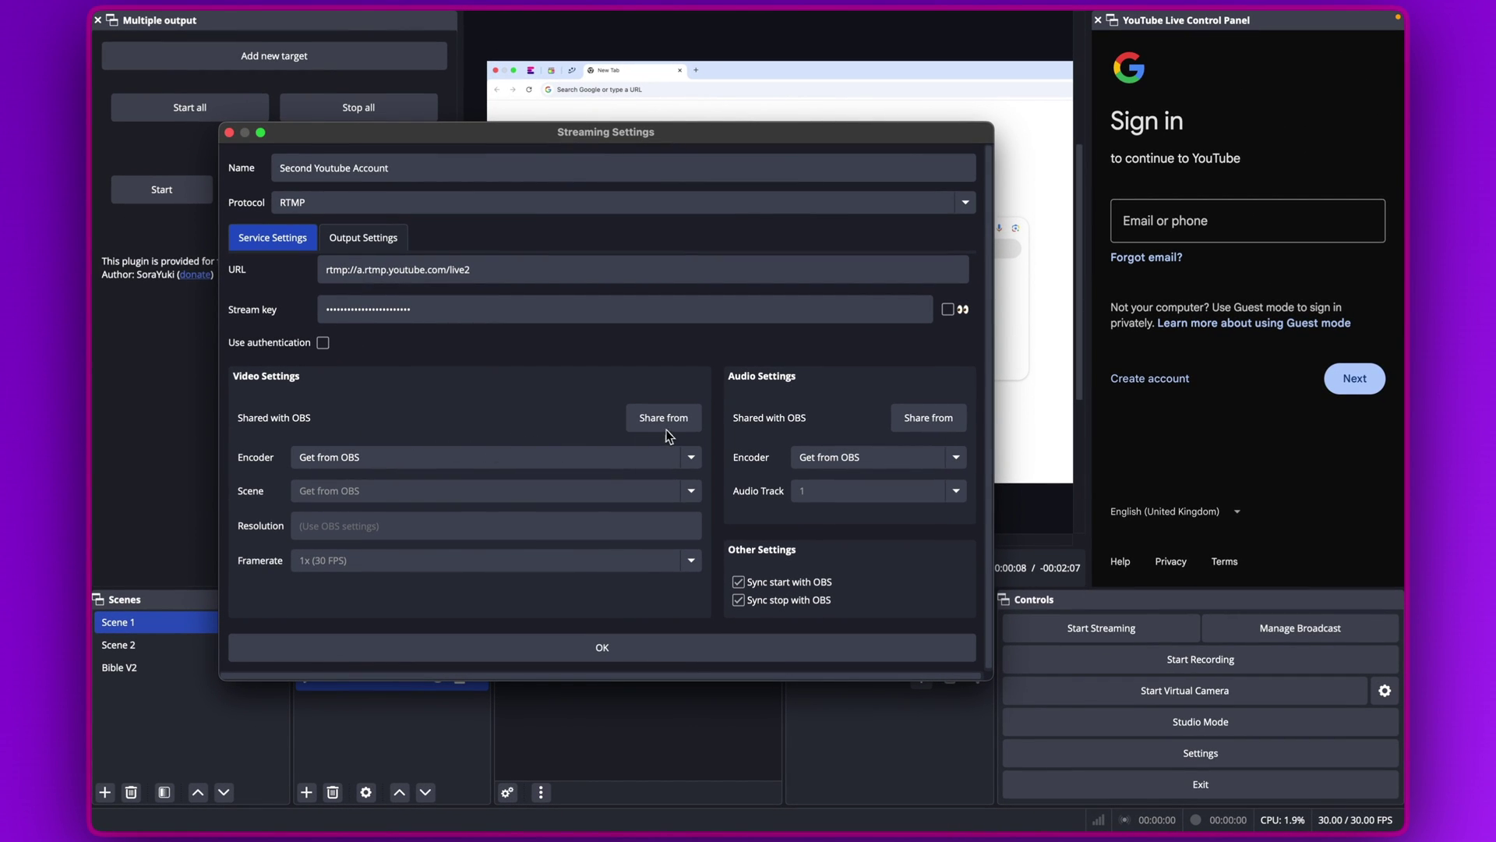
left_click(617, 654)
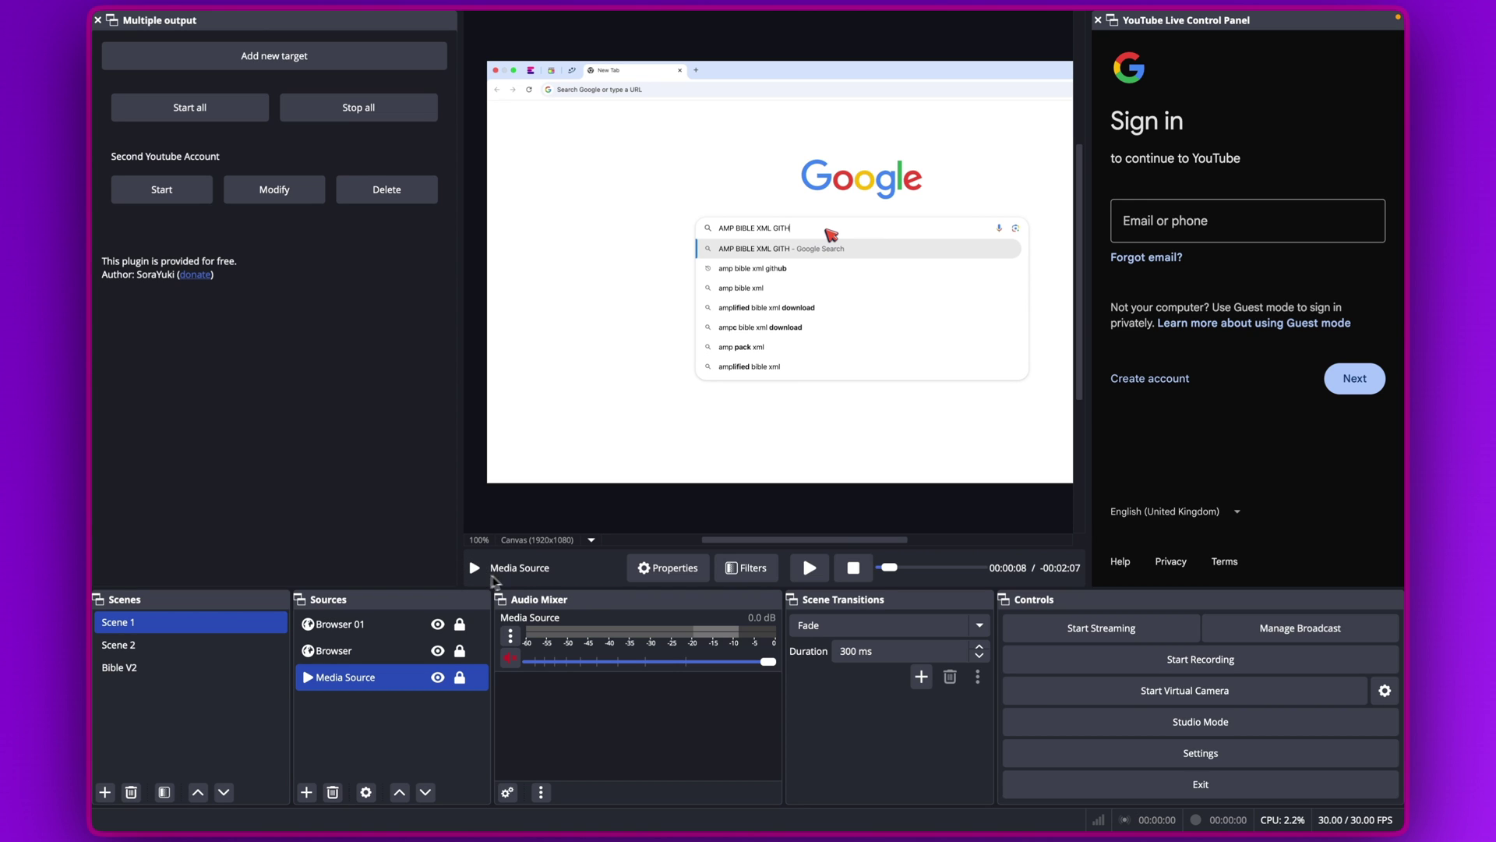
left_click(816, 577)
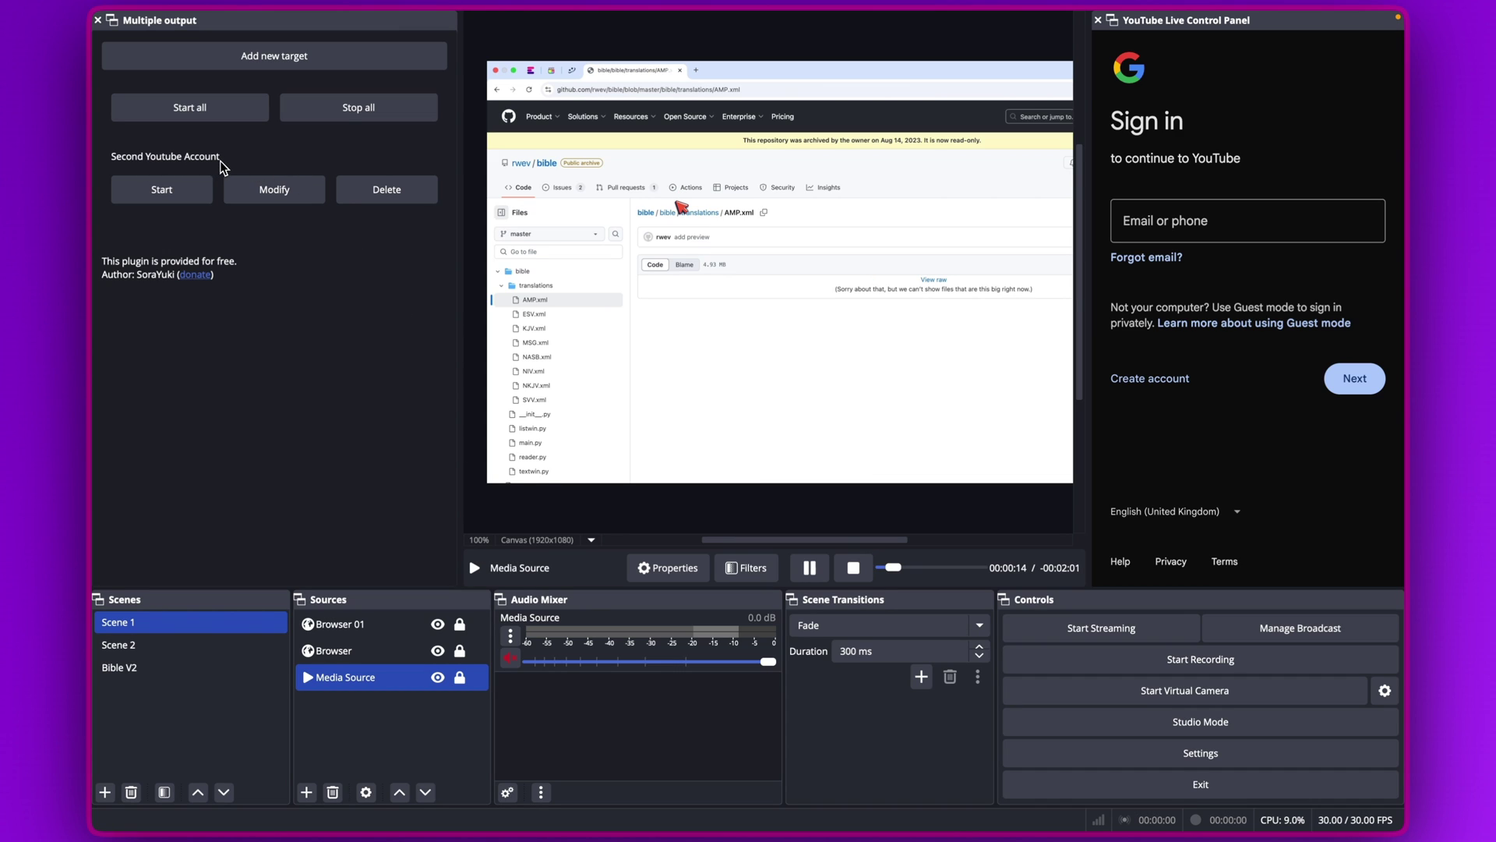
left_click(274, 55)
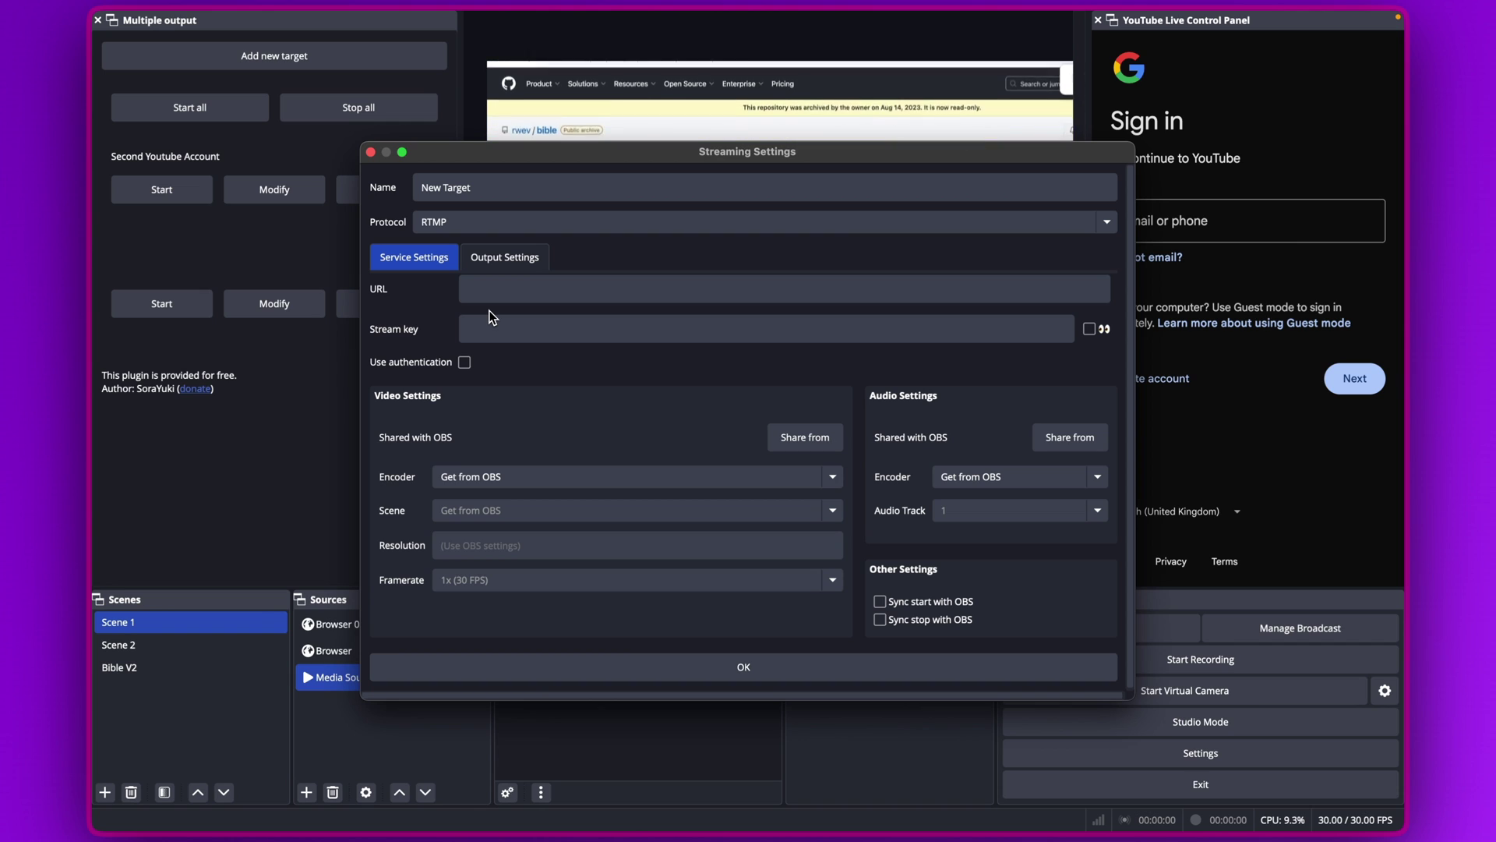
left_click(510, 293)
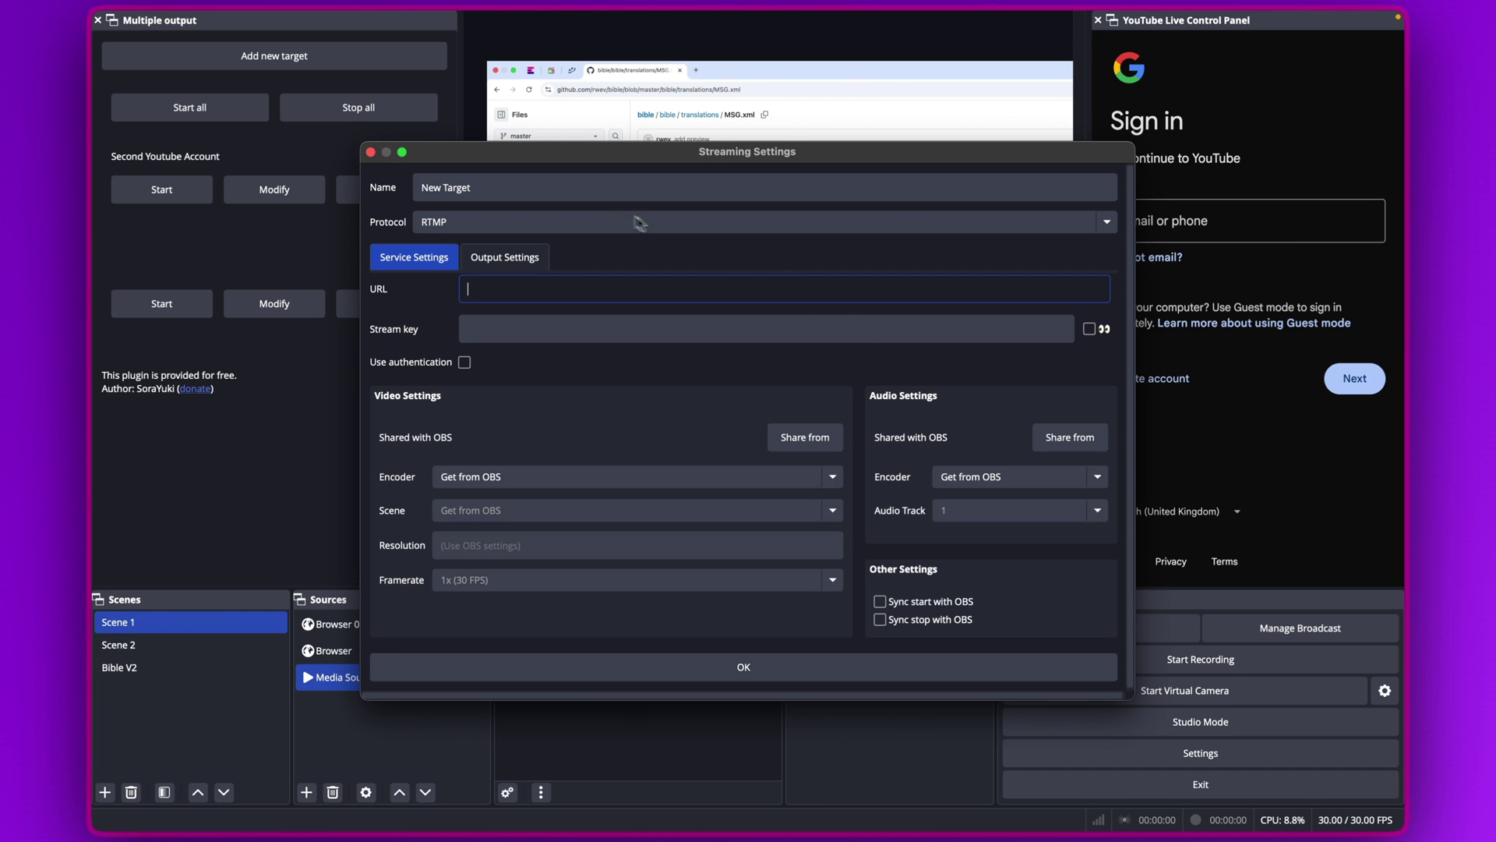
left_click(371, 152)
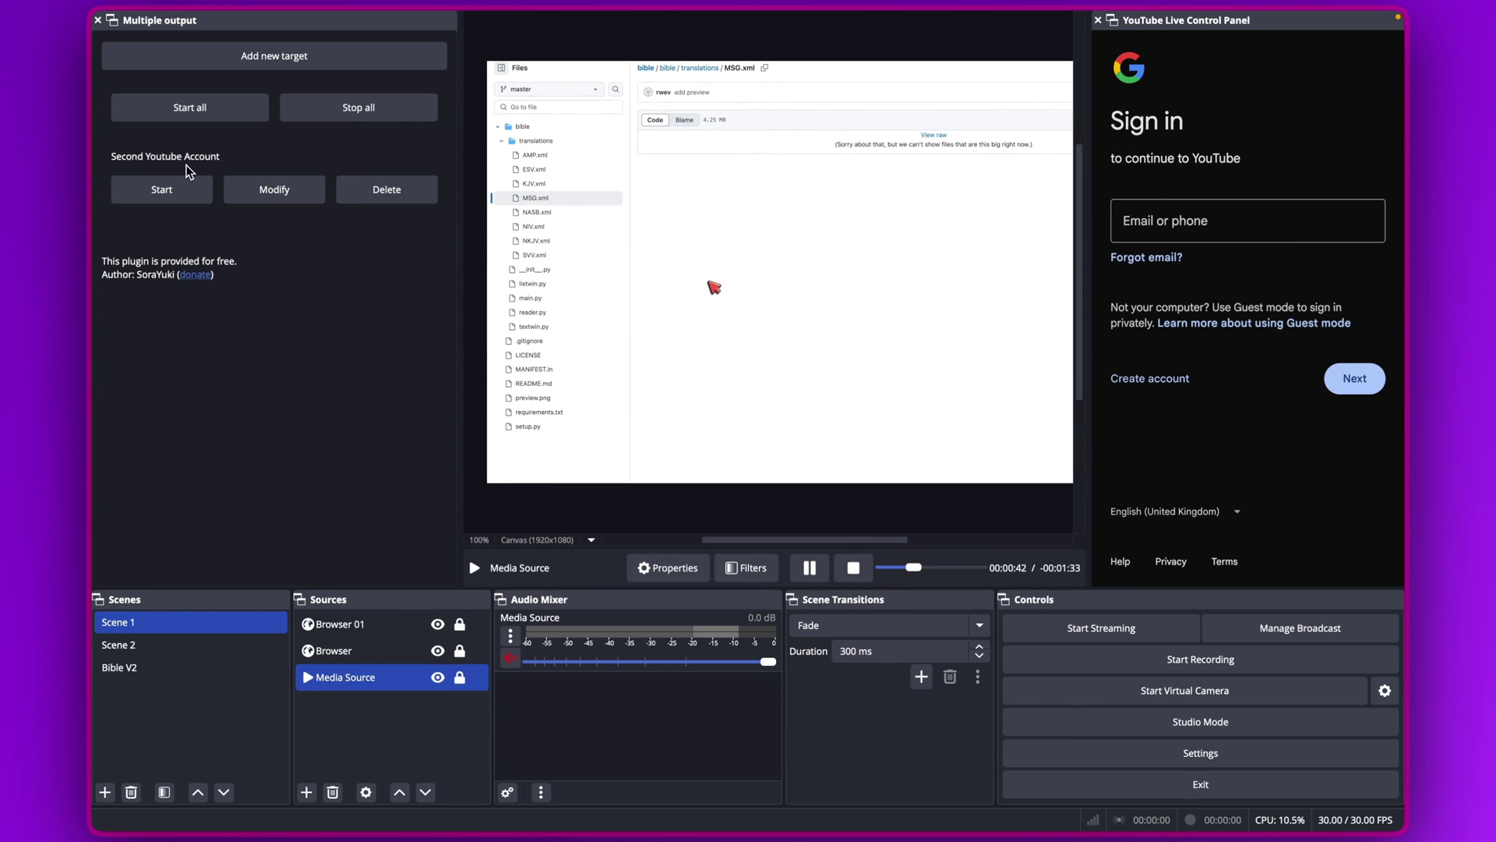
Switch to Chrome and examine the Spiritual Mechanics live stream's edit settings, including its thumbnail, closing them without saving
mouse_move(588, 836)
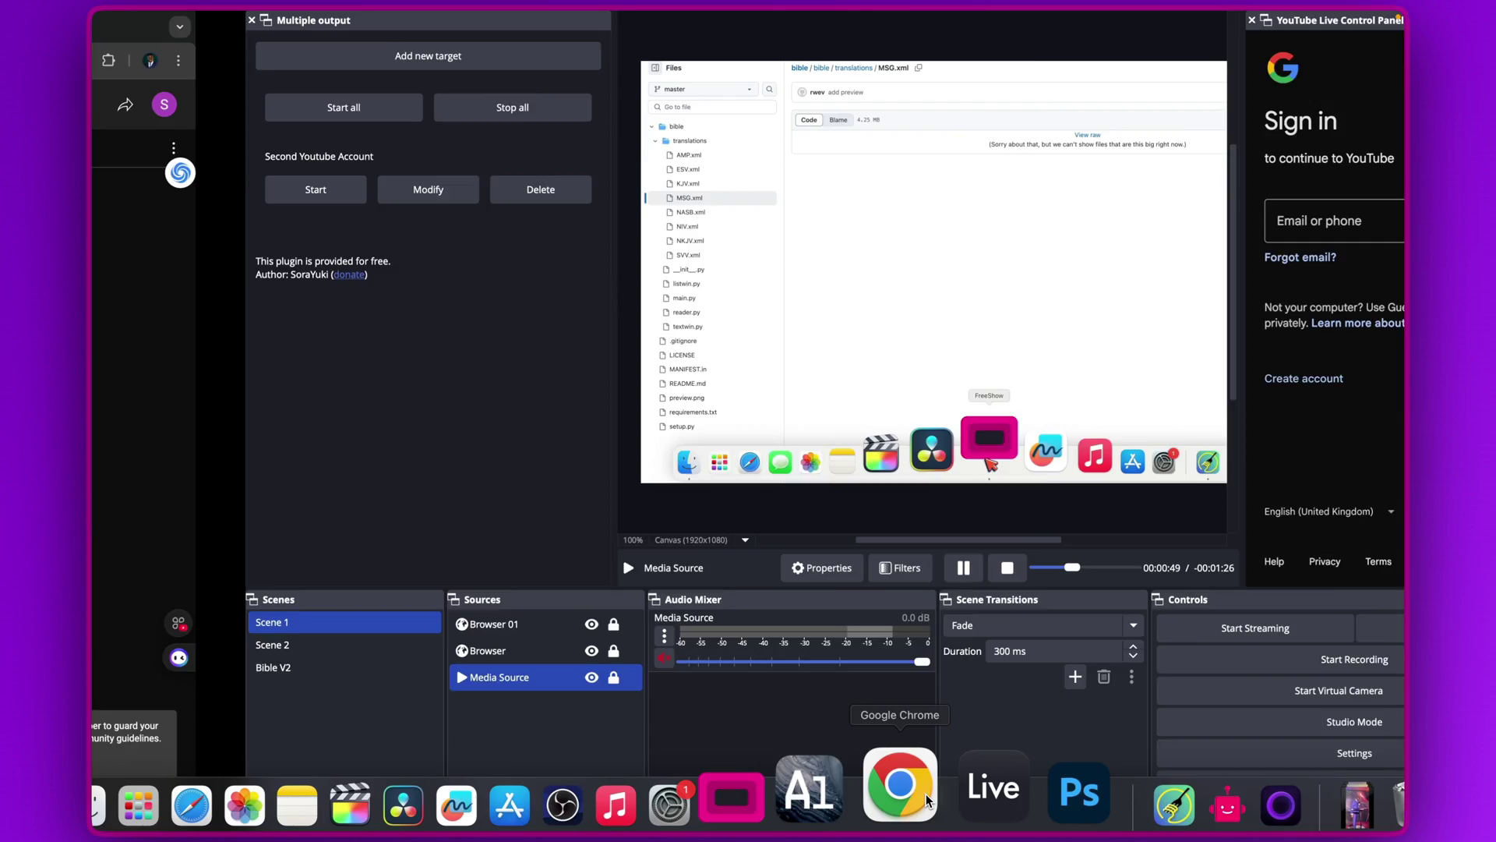
left_click(927, 800)
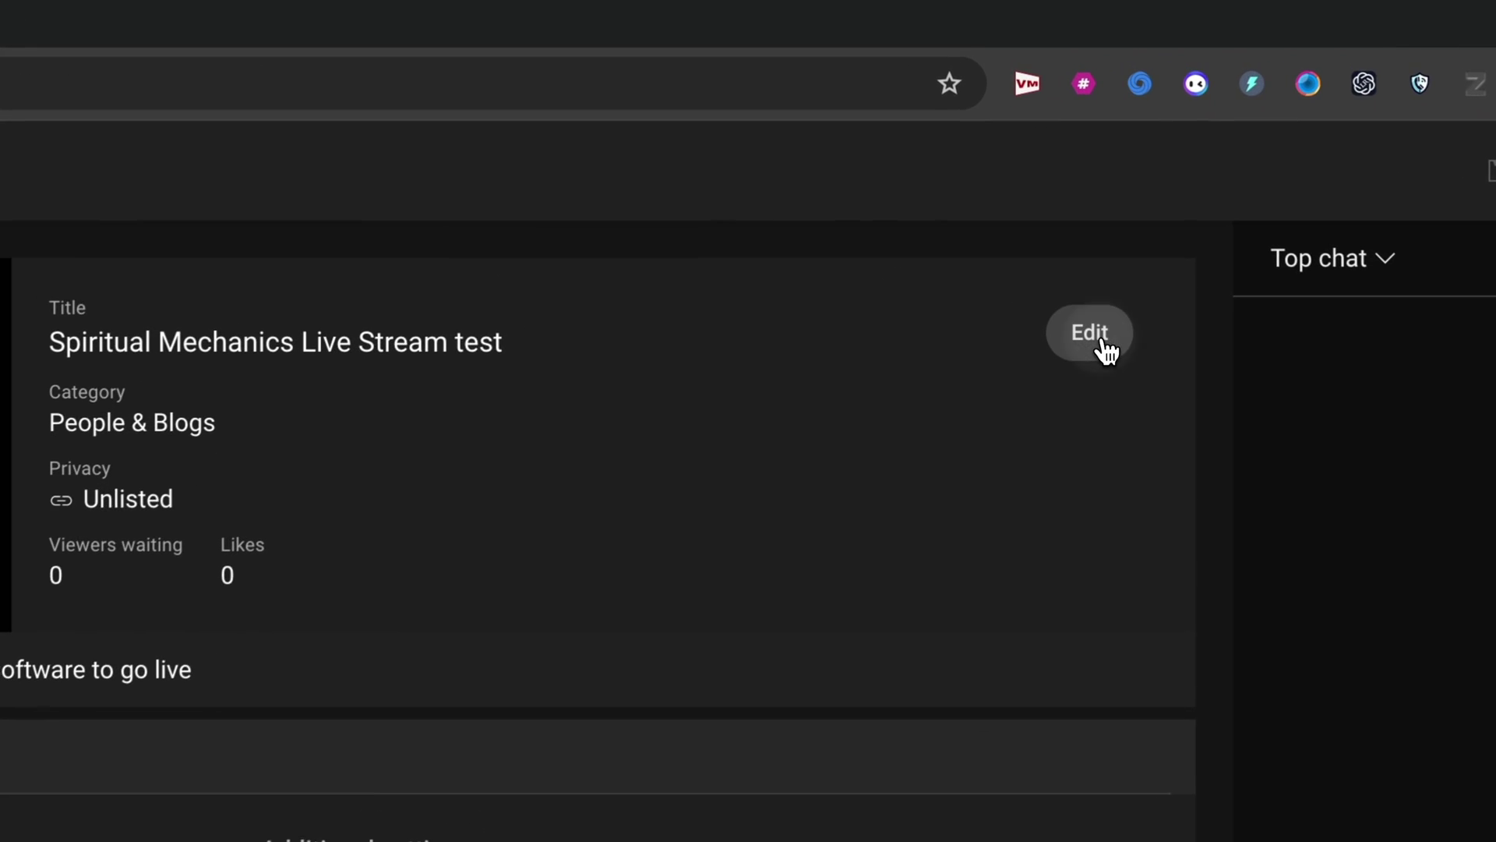
left_click(1047, 190)
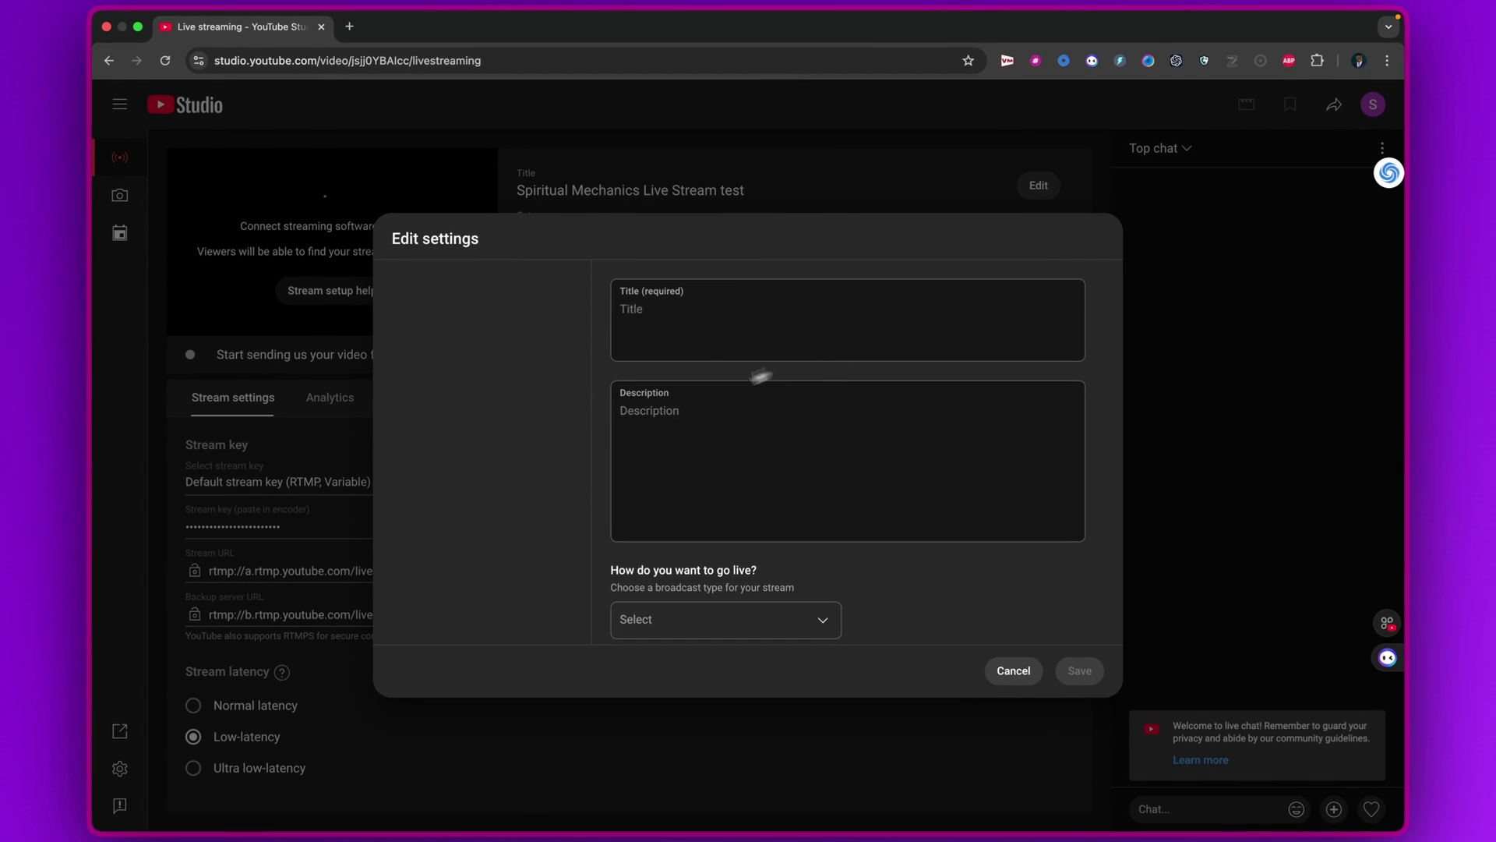
scroll(748, 528, "down", 7)
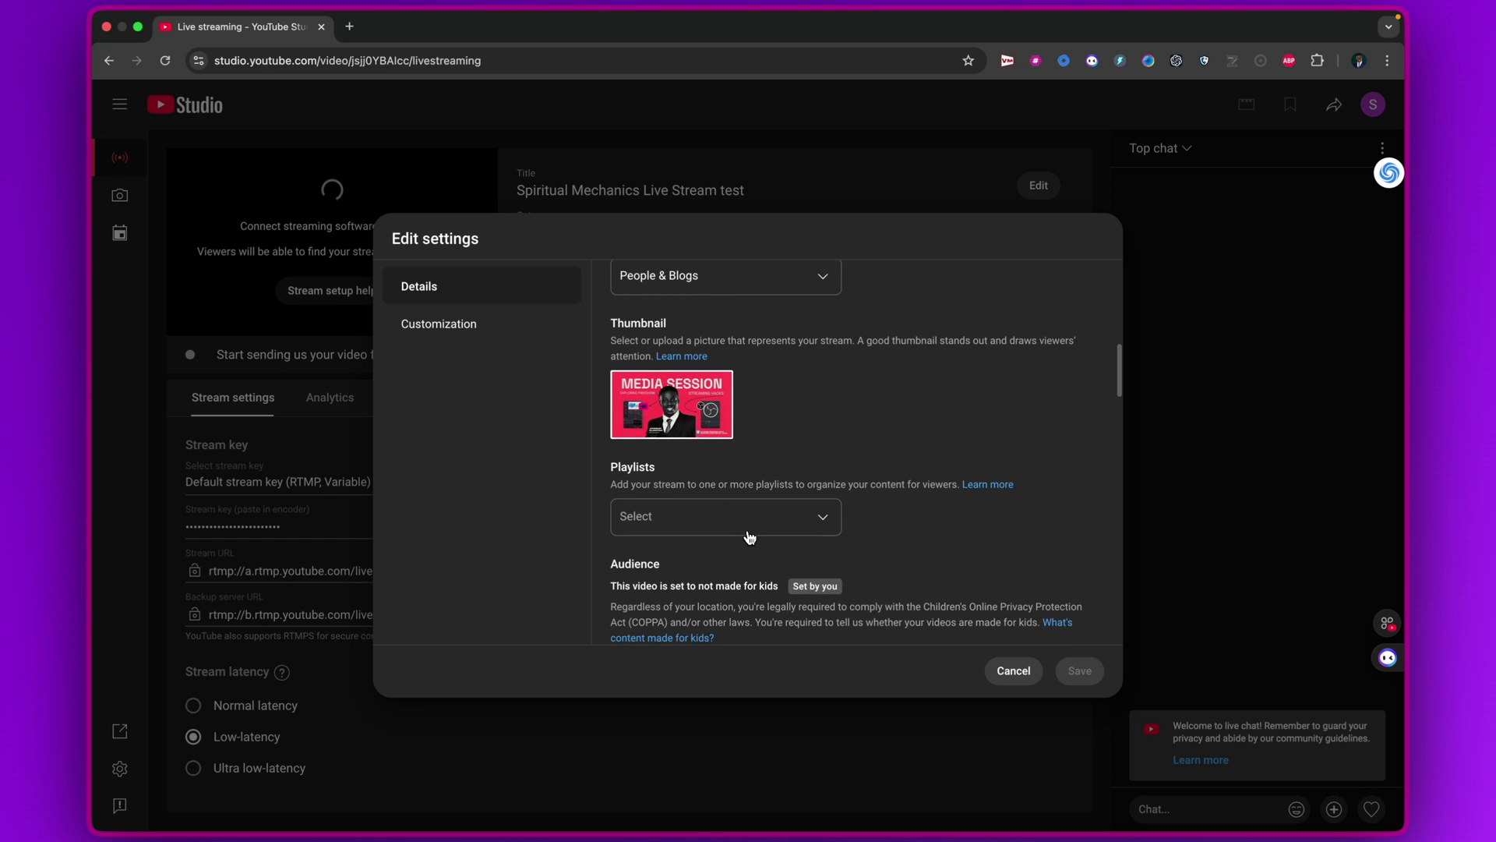
mouse_move(678, 430)
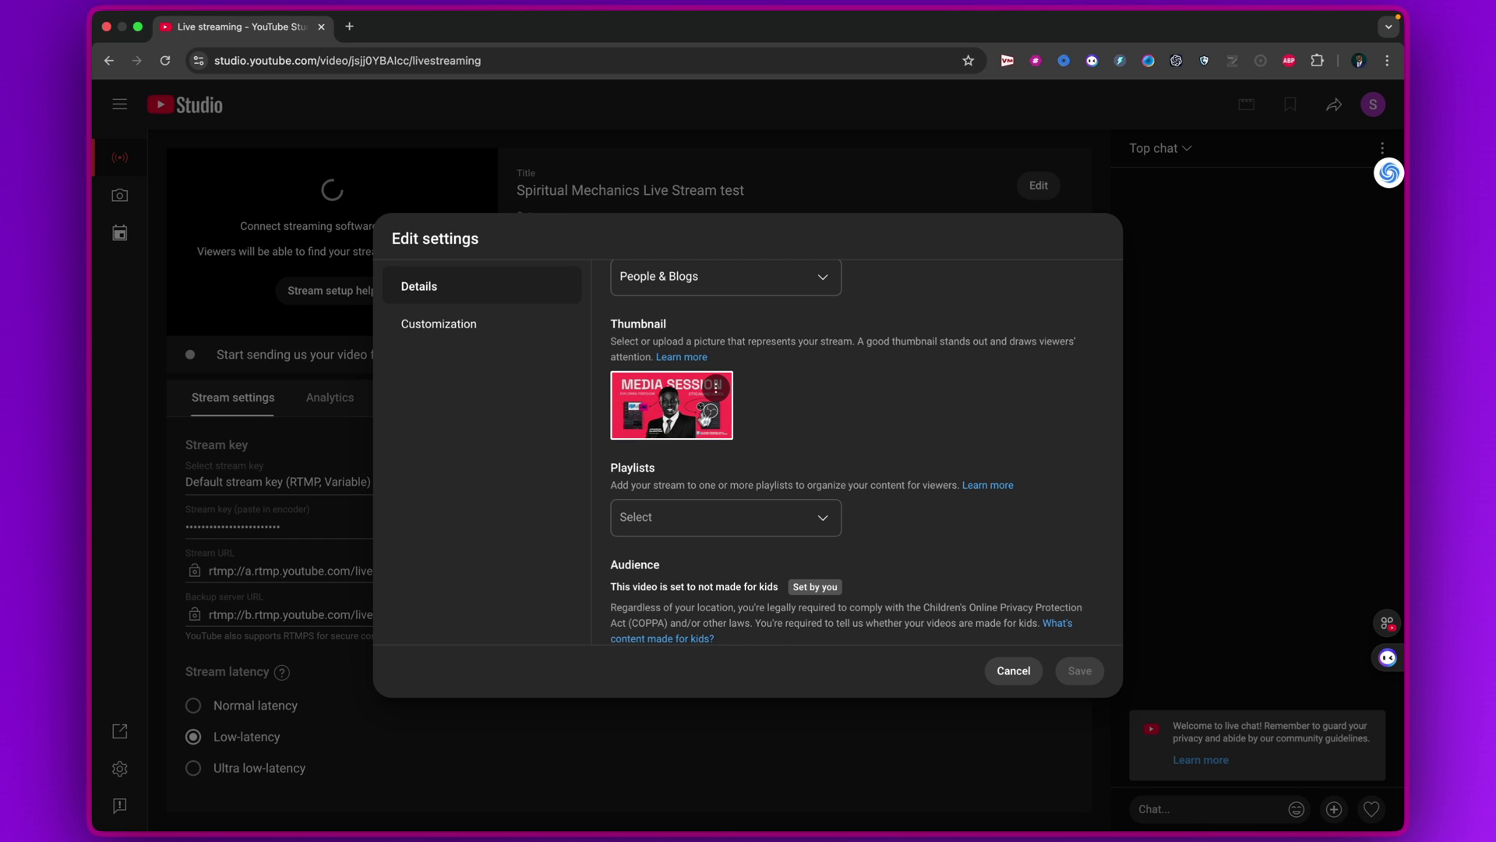
left_click(1013, 672)
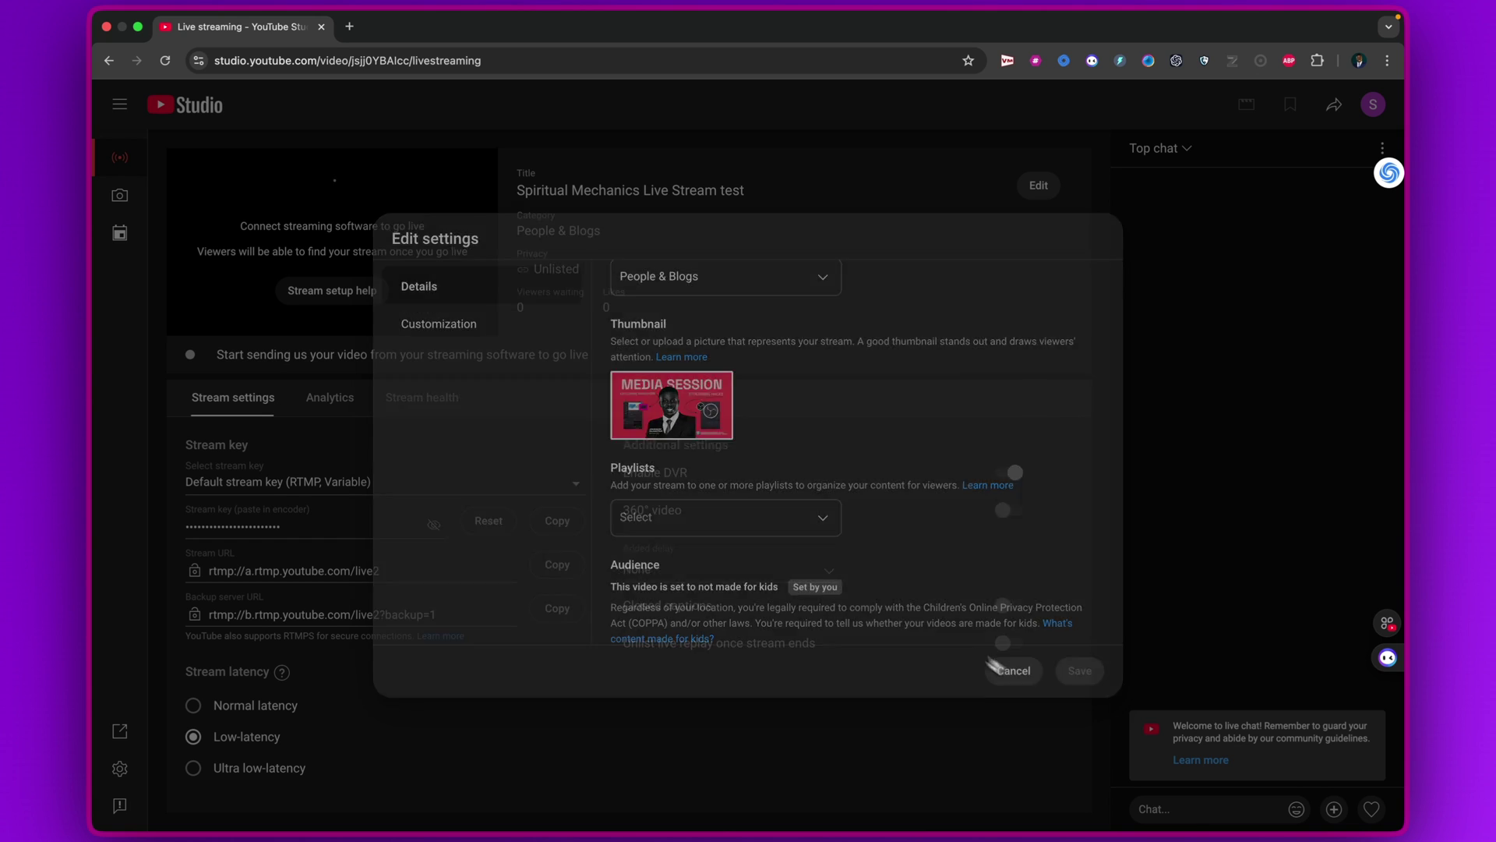
Switch to OBS, open the YouTube broadcast setup for the main channel, and set the broadcast title to My Broadcast test 01
mouse_move(546, 828)
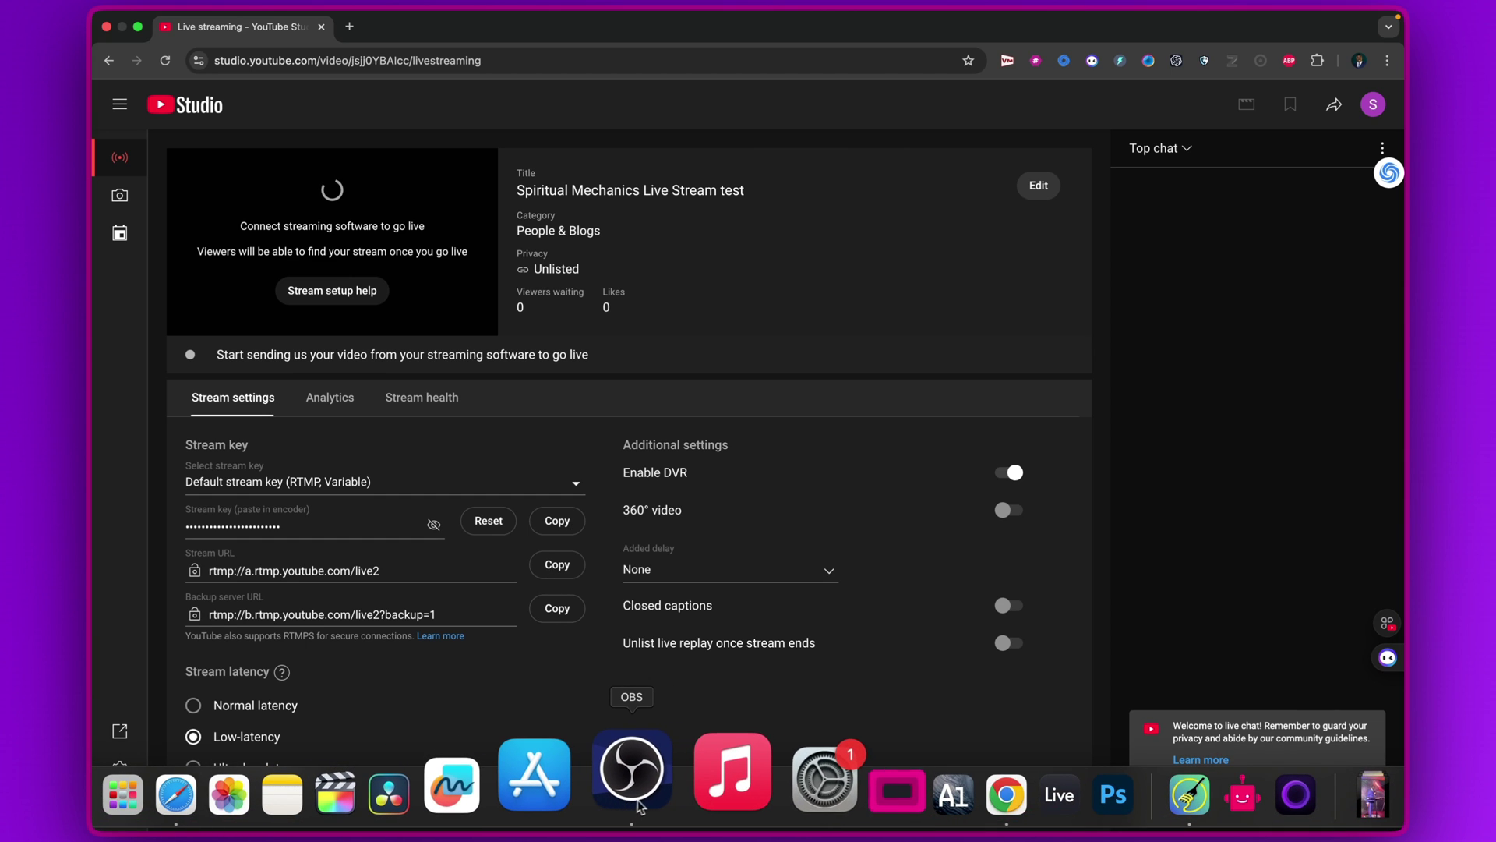
left_click(686, 772)
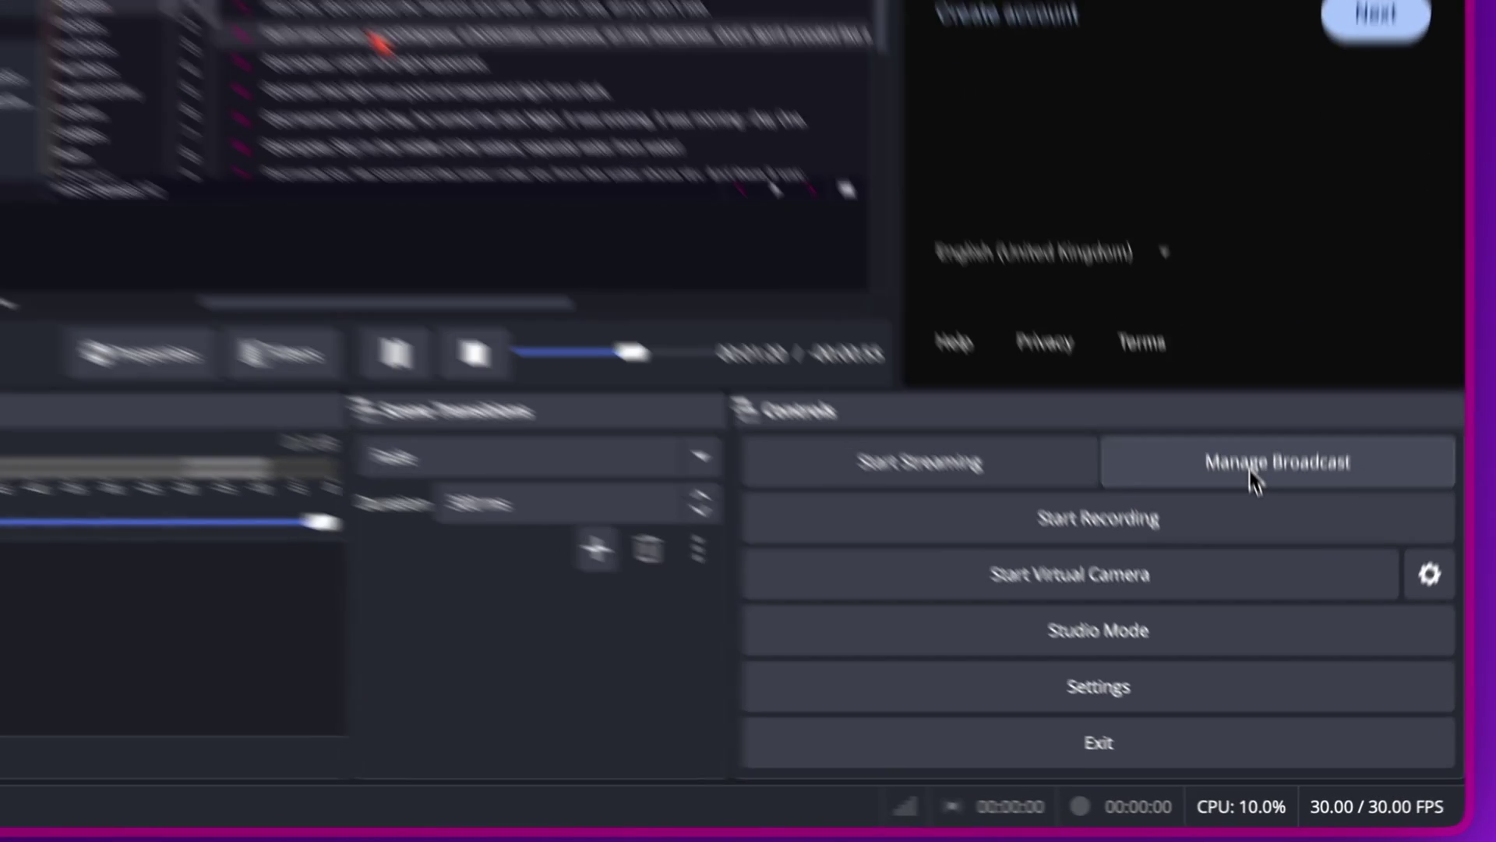
left_click(1287, 630)
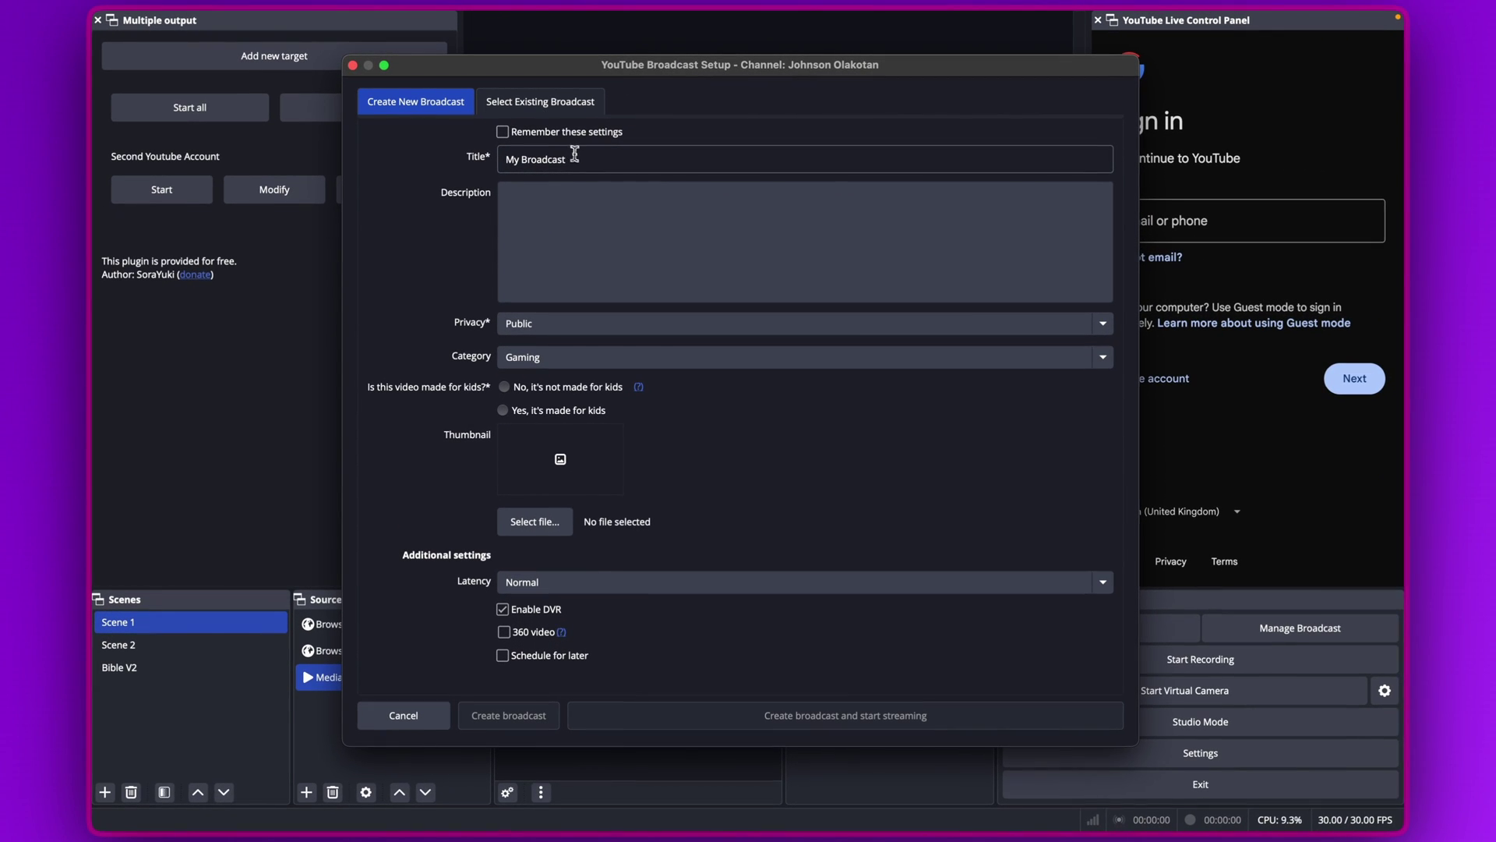
left_click(906, 312)
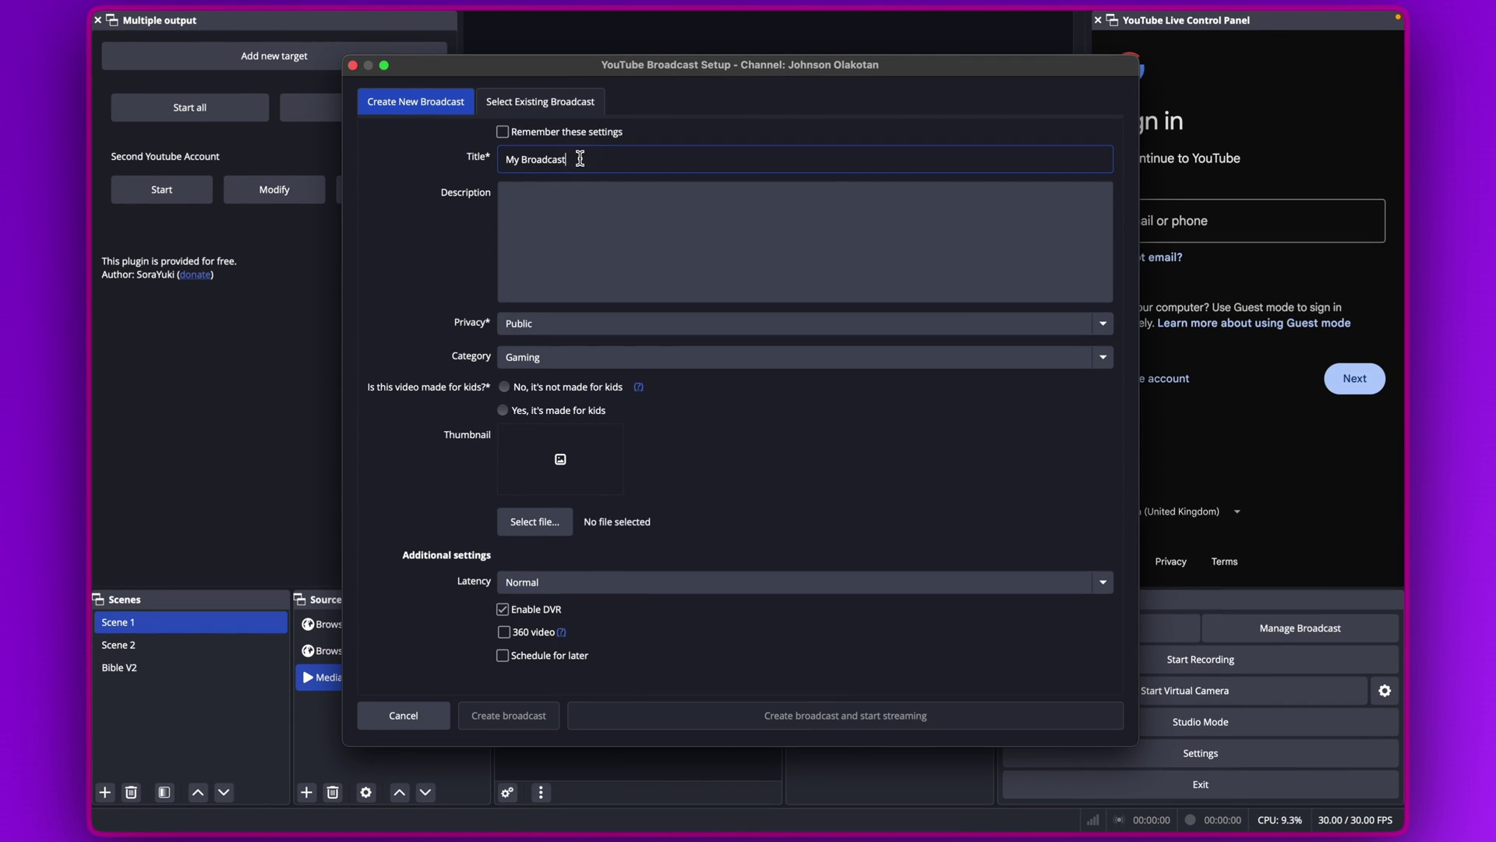
type("test 01")
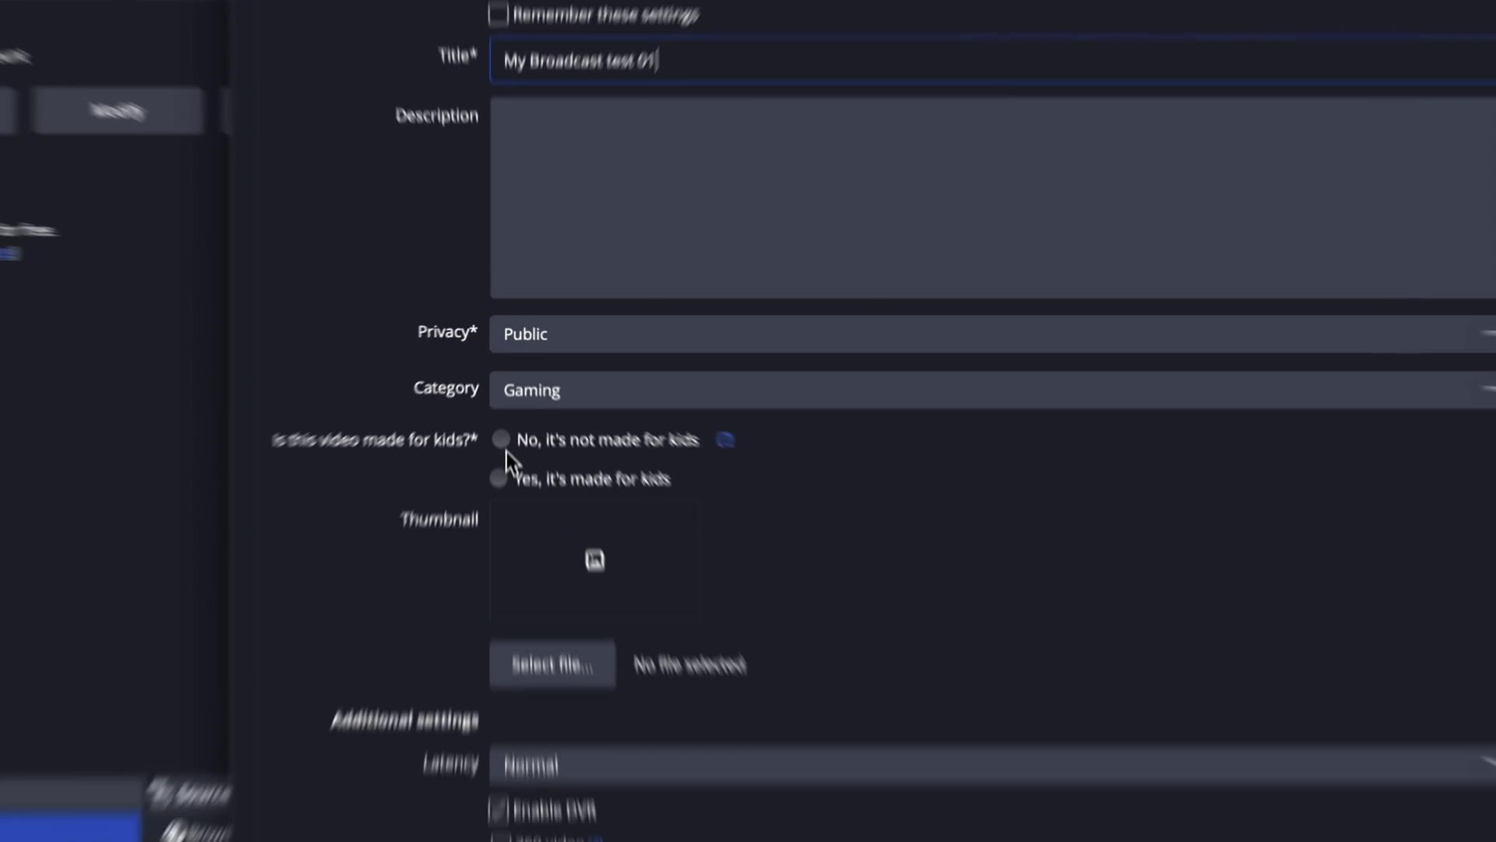
Mark the new broadcast as not made for kids and set its category to Education
left_click(505, 387)
left_click(566, 360)
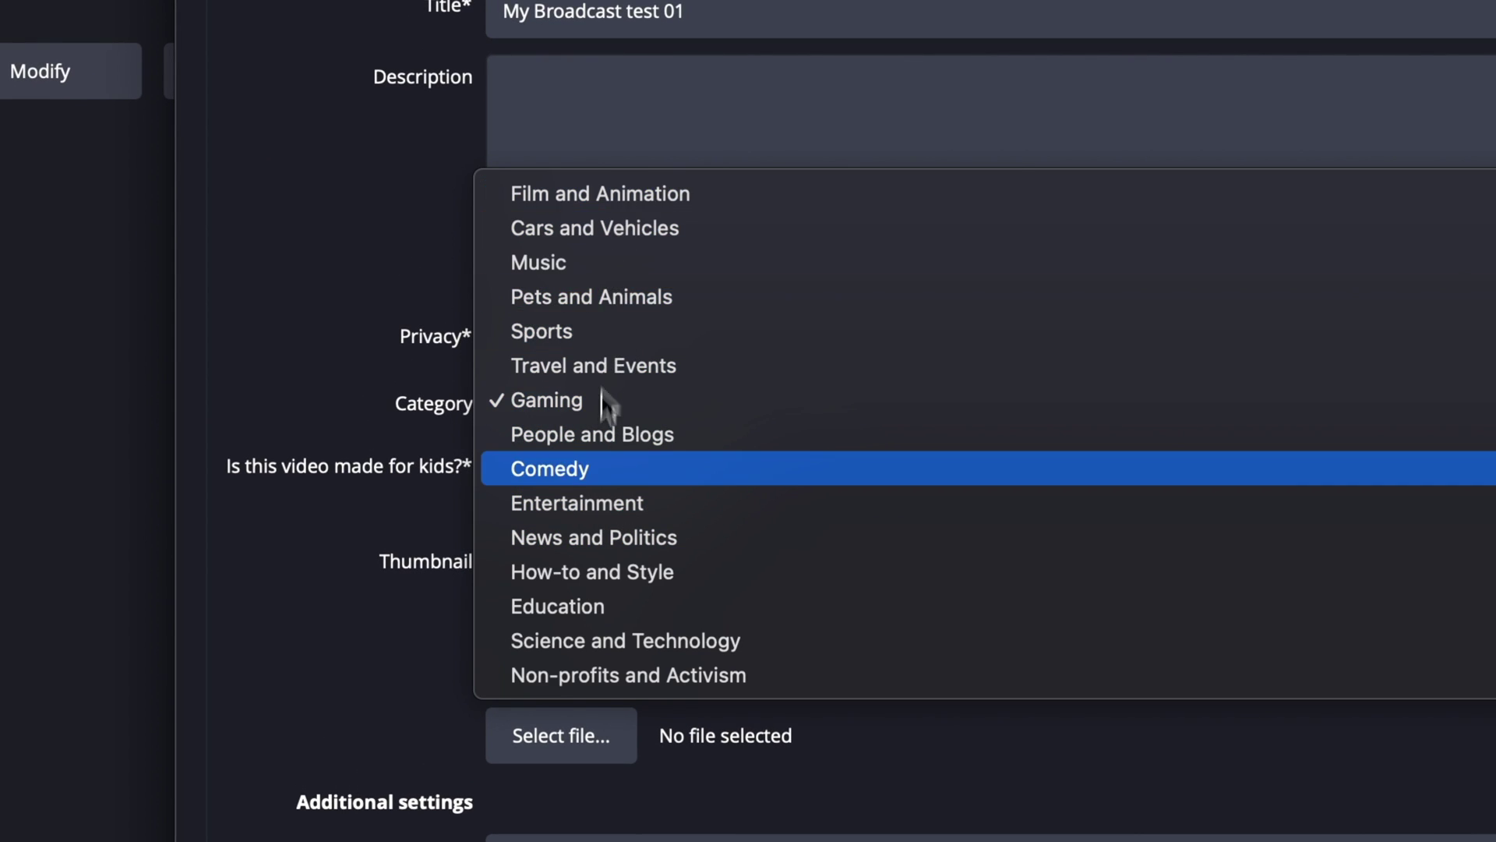
left_click(577, 610)
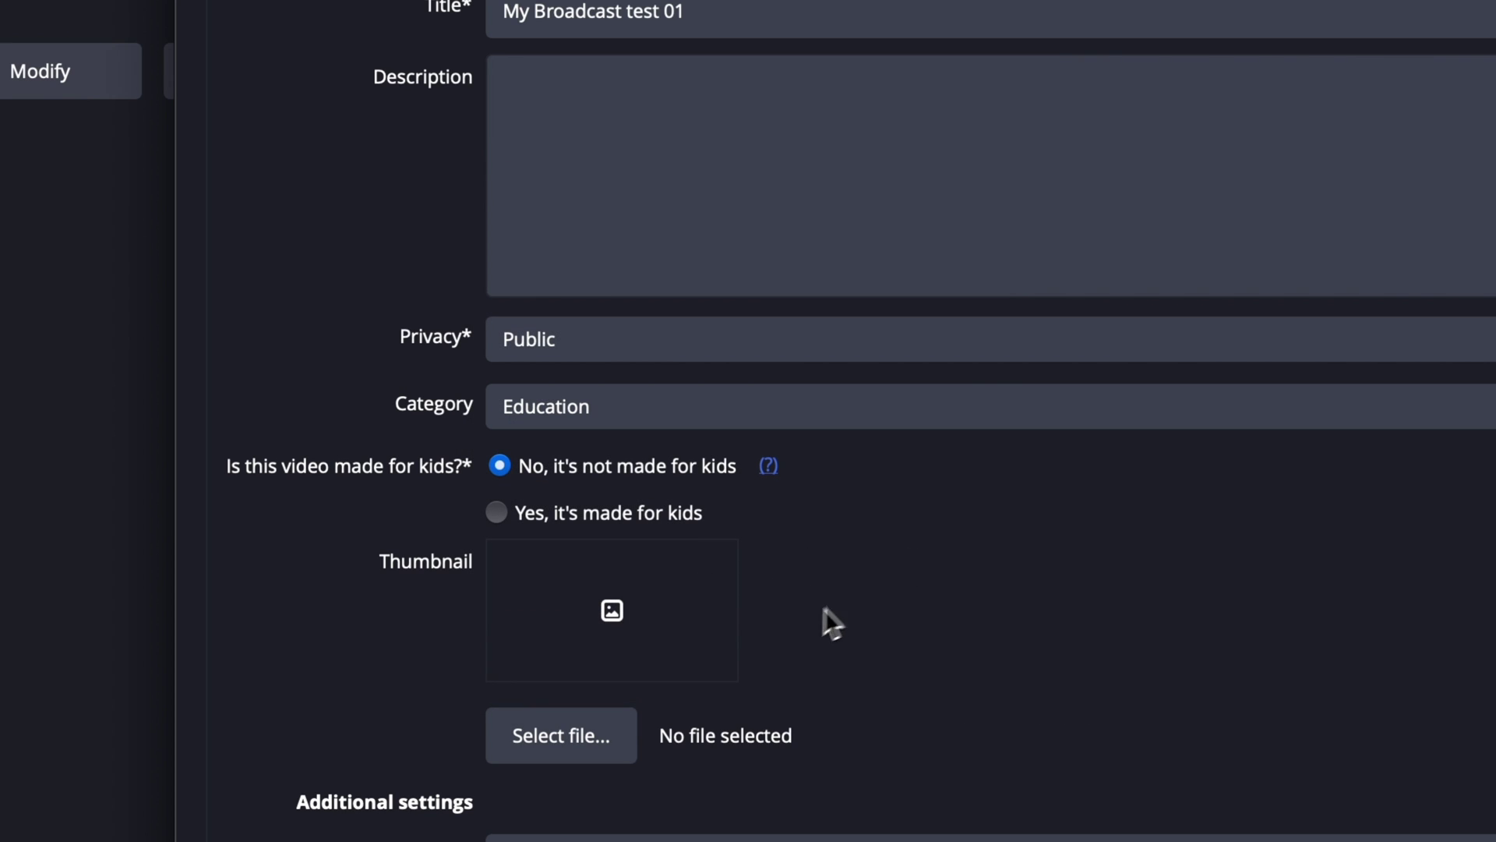
Set POWERPOINT SLIDE IN FREESHOW.jpg from the Documents/Thumbnails folder as the broadcast thumbnail and create the broadcast without starting the stream
left_click(611, 753)
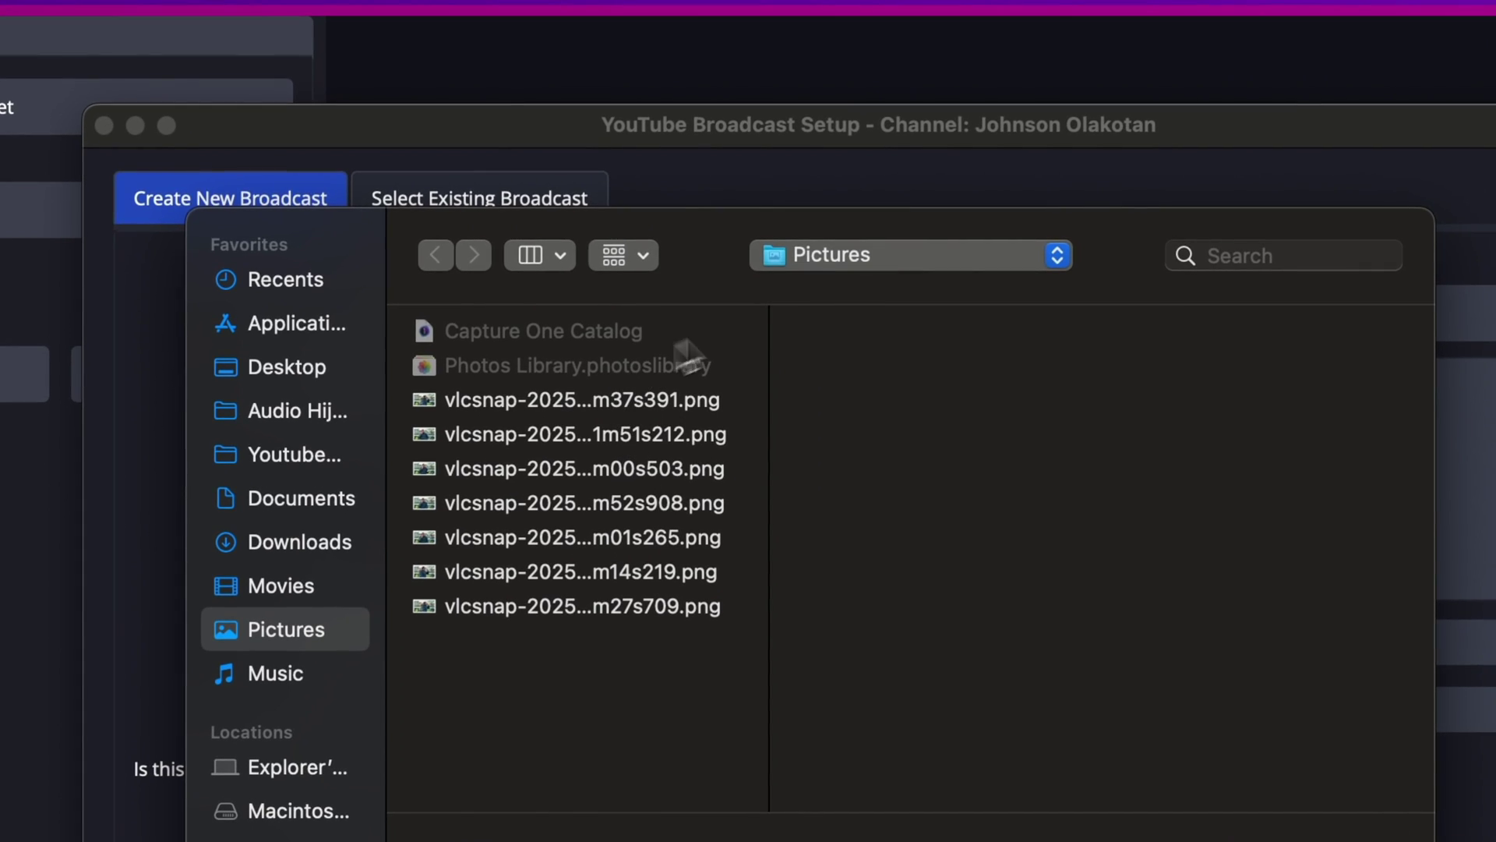
left_click(749, 248)
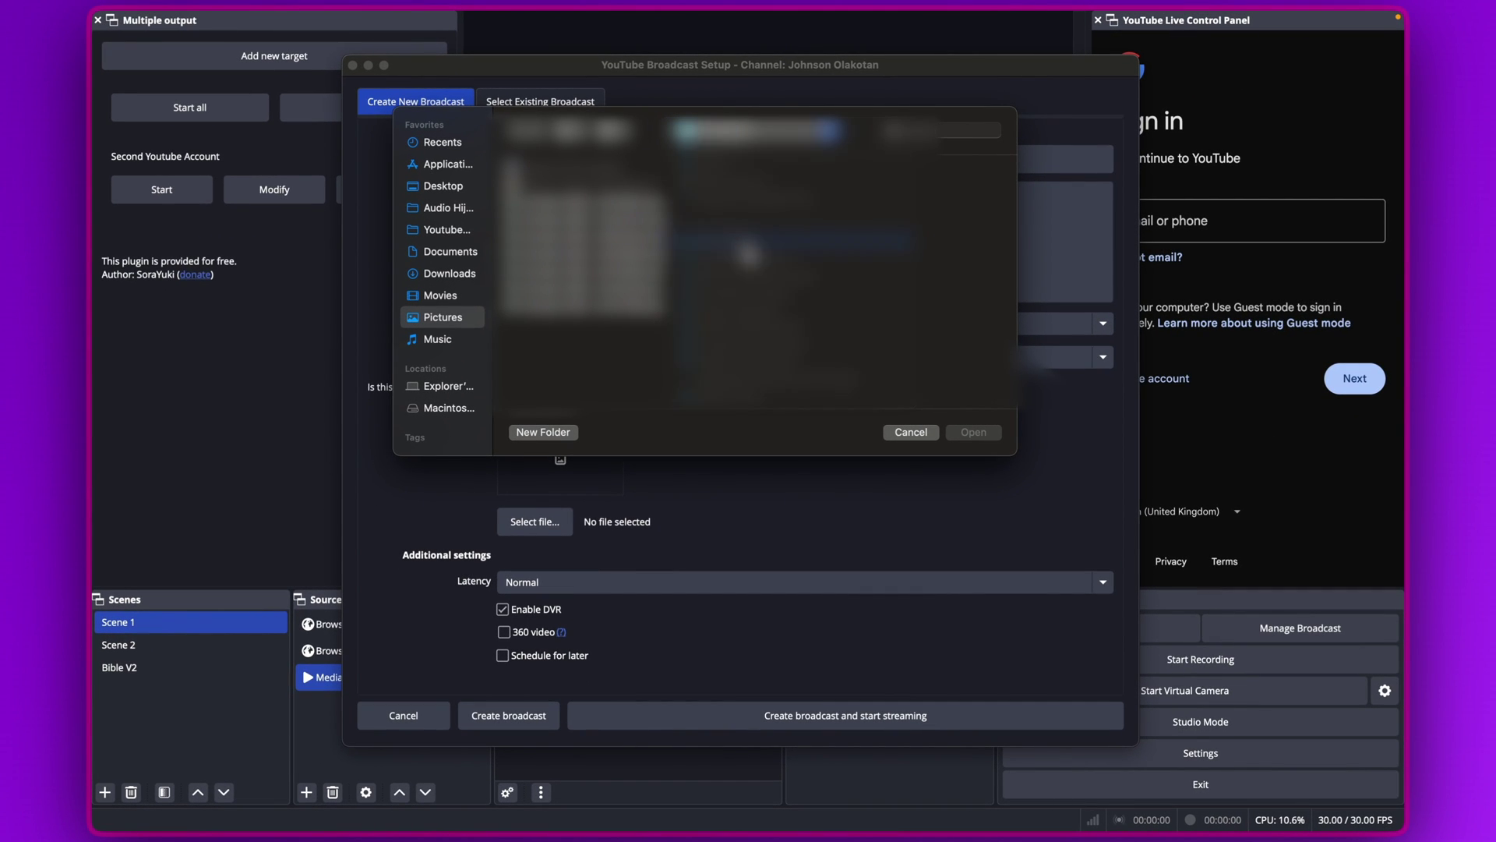
left_click(451, 251)
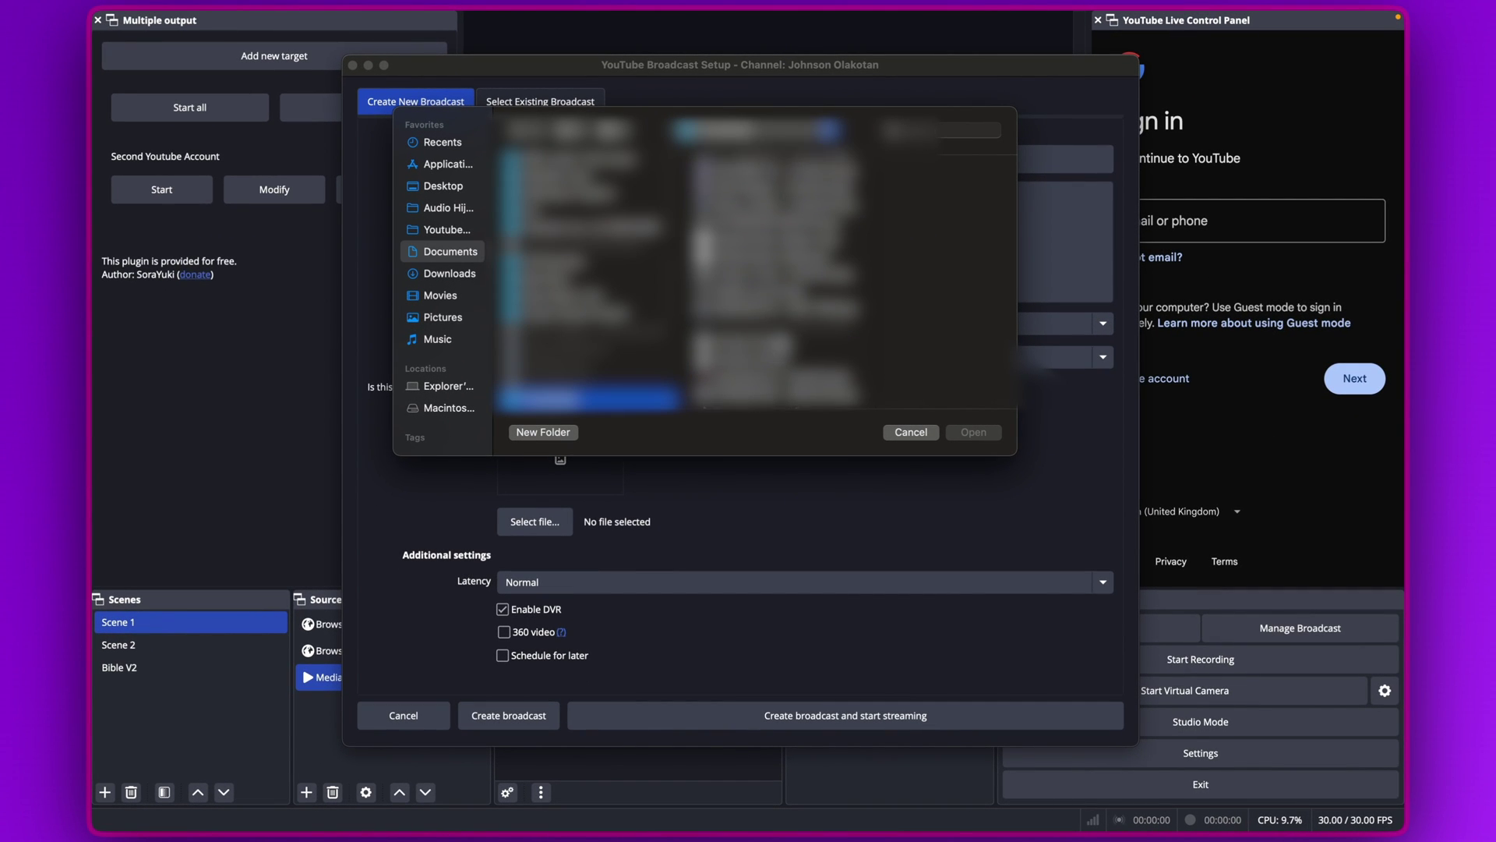
scroll(776, 272, "up", 2)
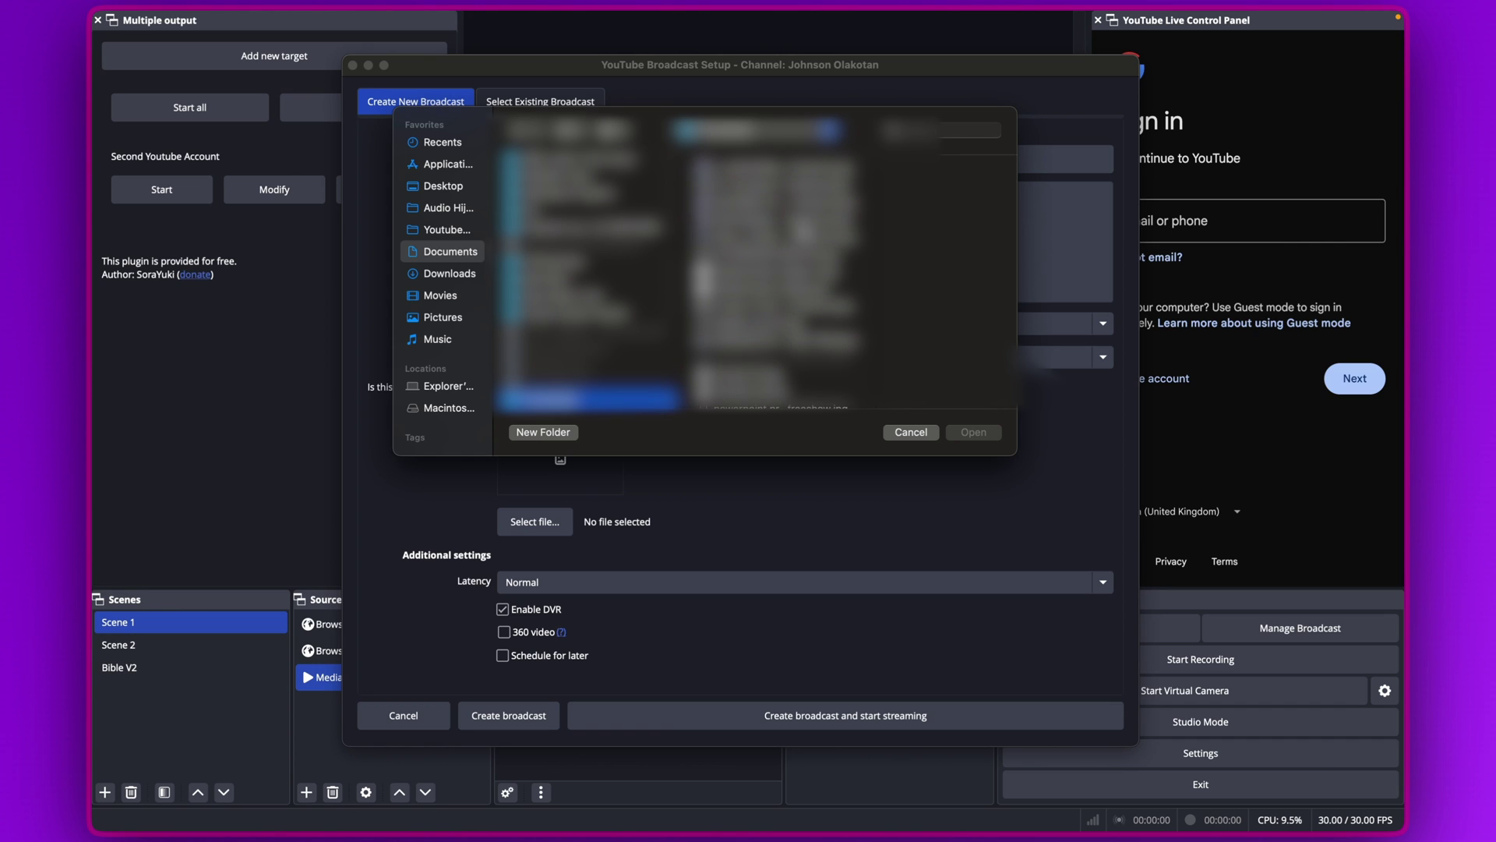
scroll(787, 277, "down", 3)
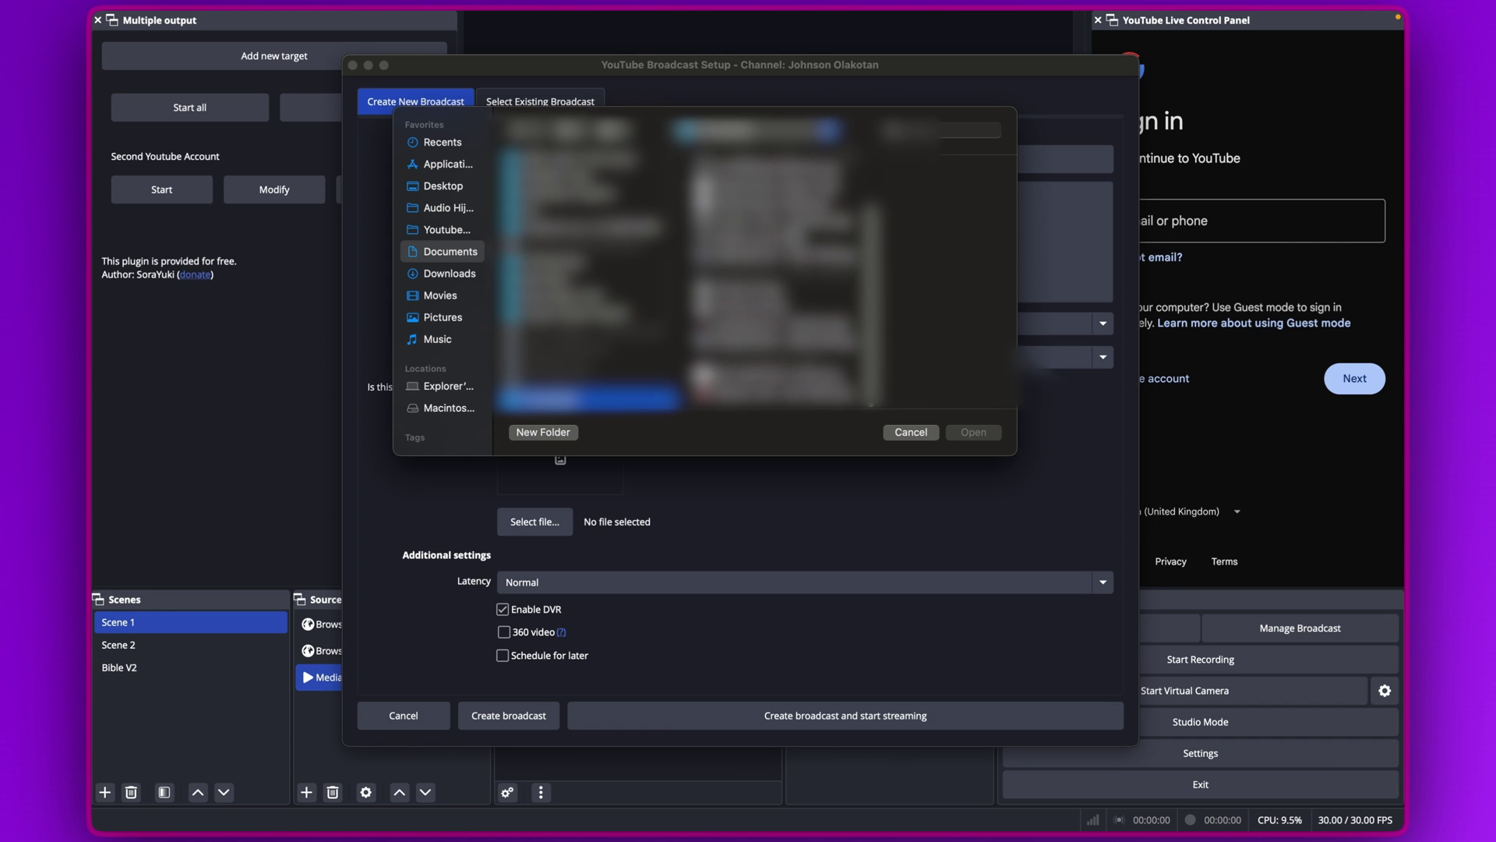
left_click(772, 341)
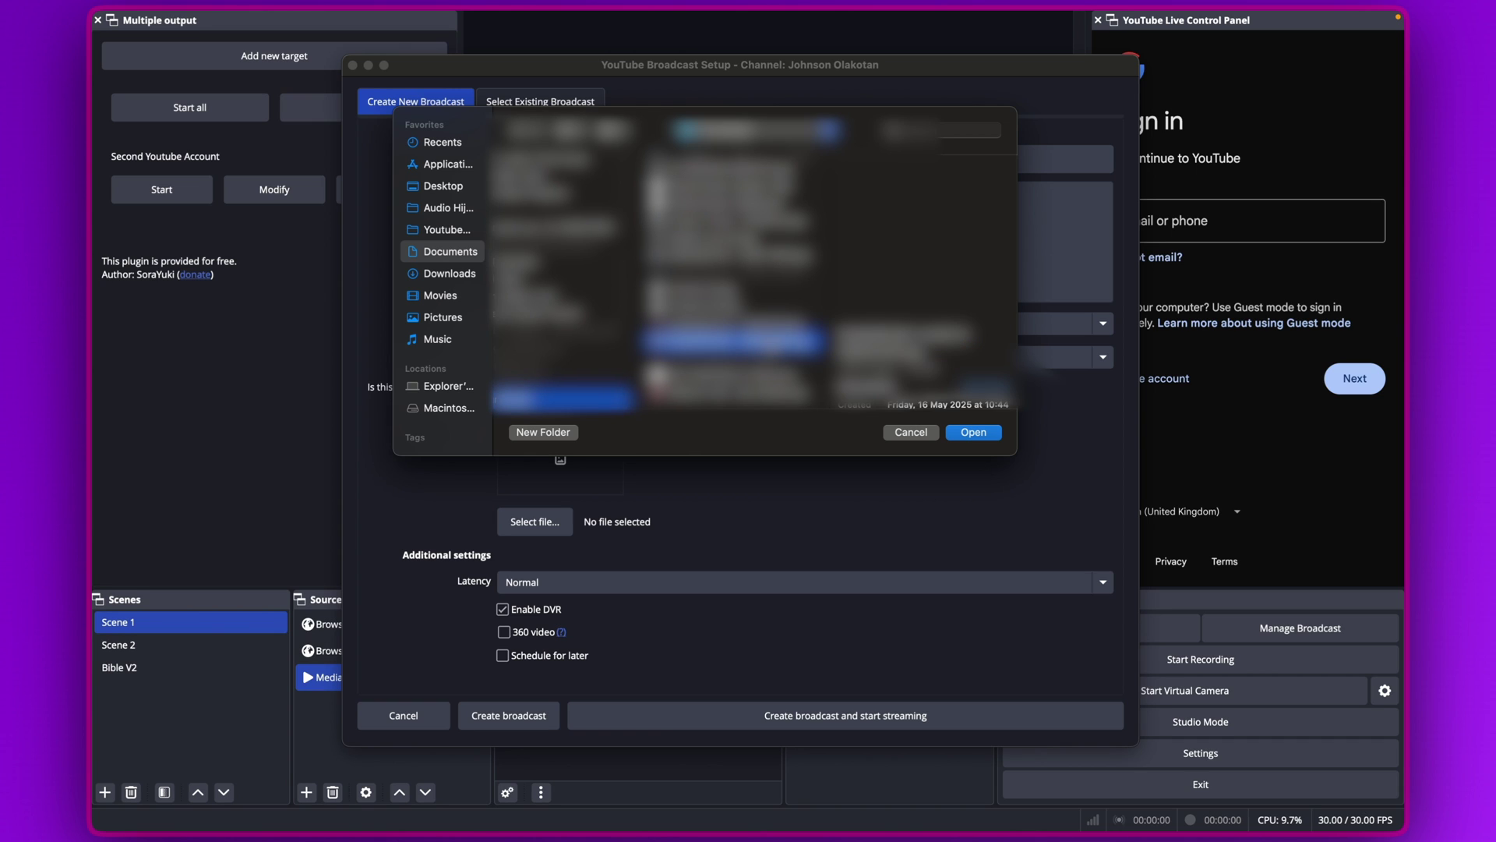
left_click(973, 432)
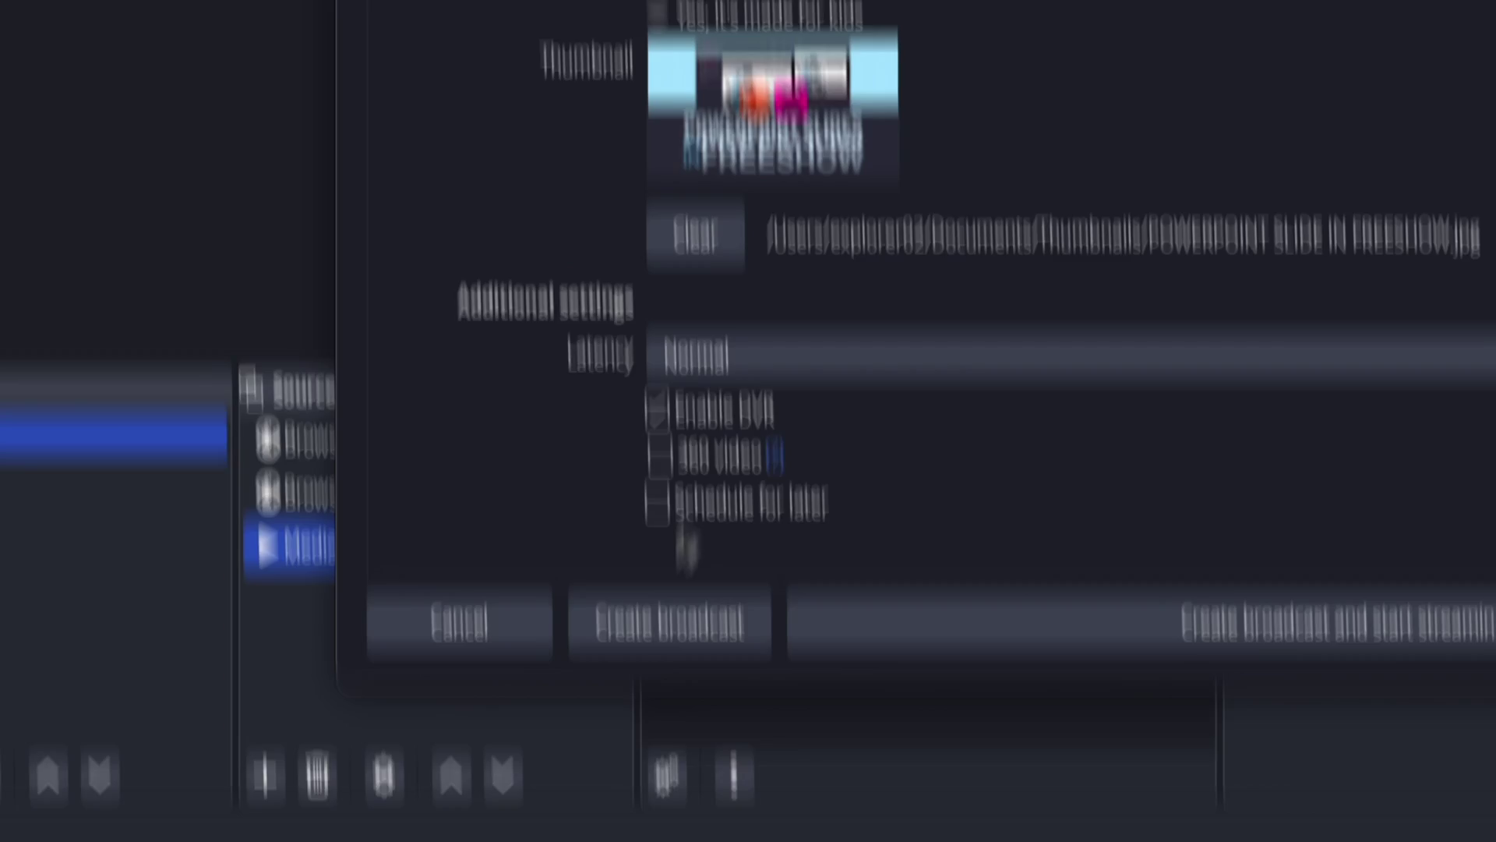
left_click(669, 622)
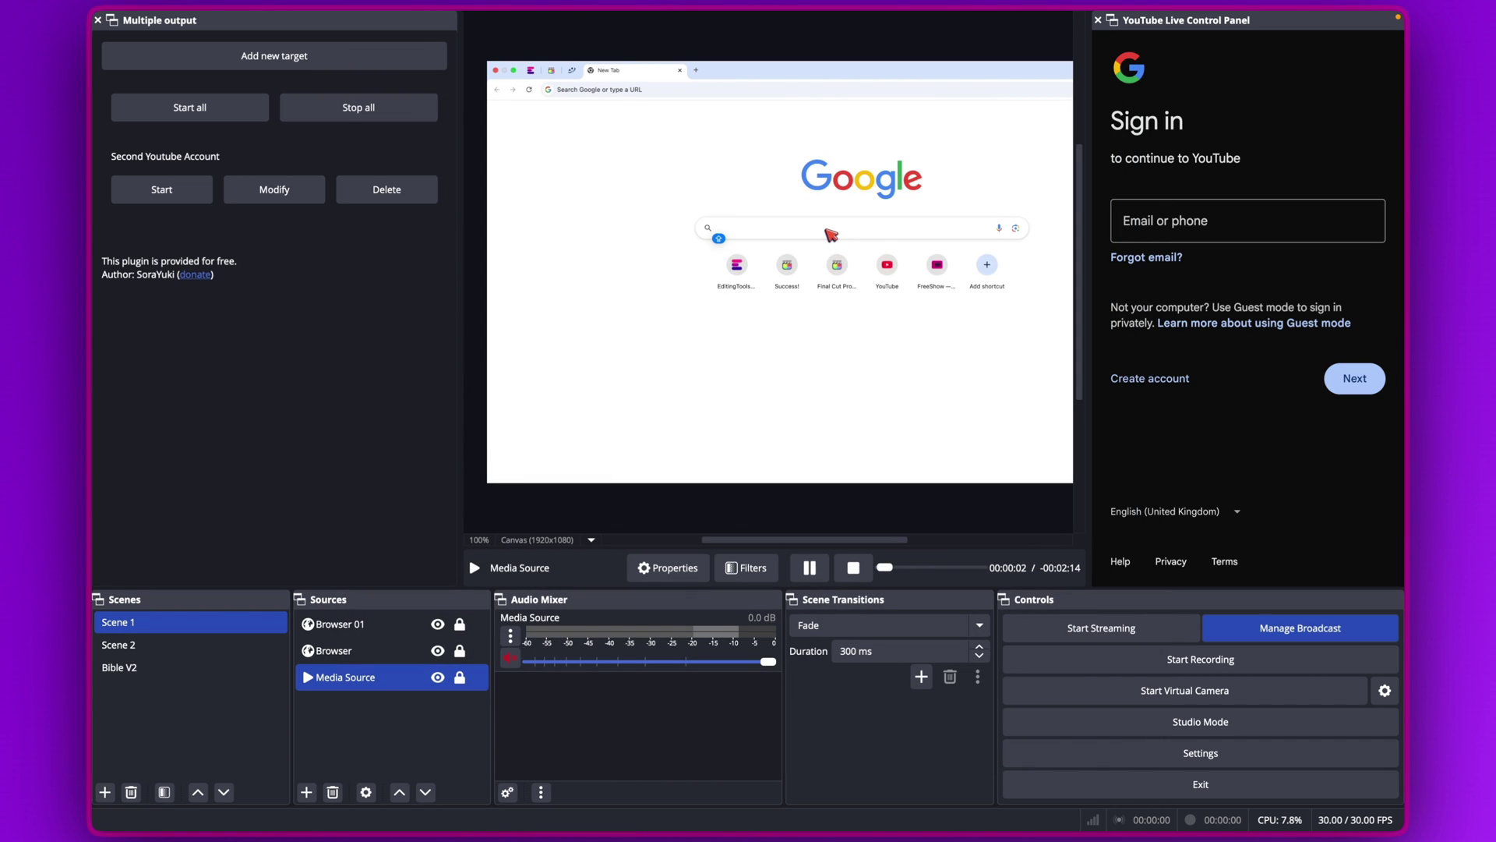
Check the Spiritual Mechanics stream page in Chrome, and switch to Safari to open the main channel's Live videos on youtube.com
left_click(1226, 639)
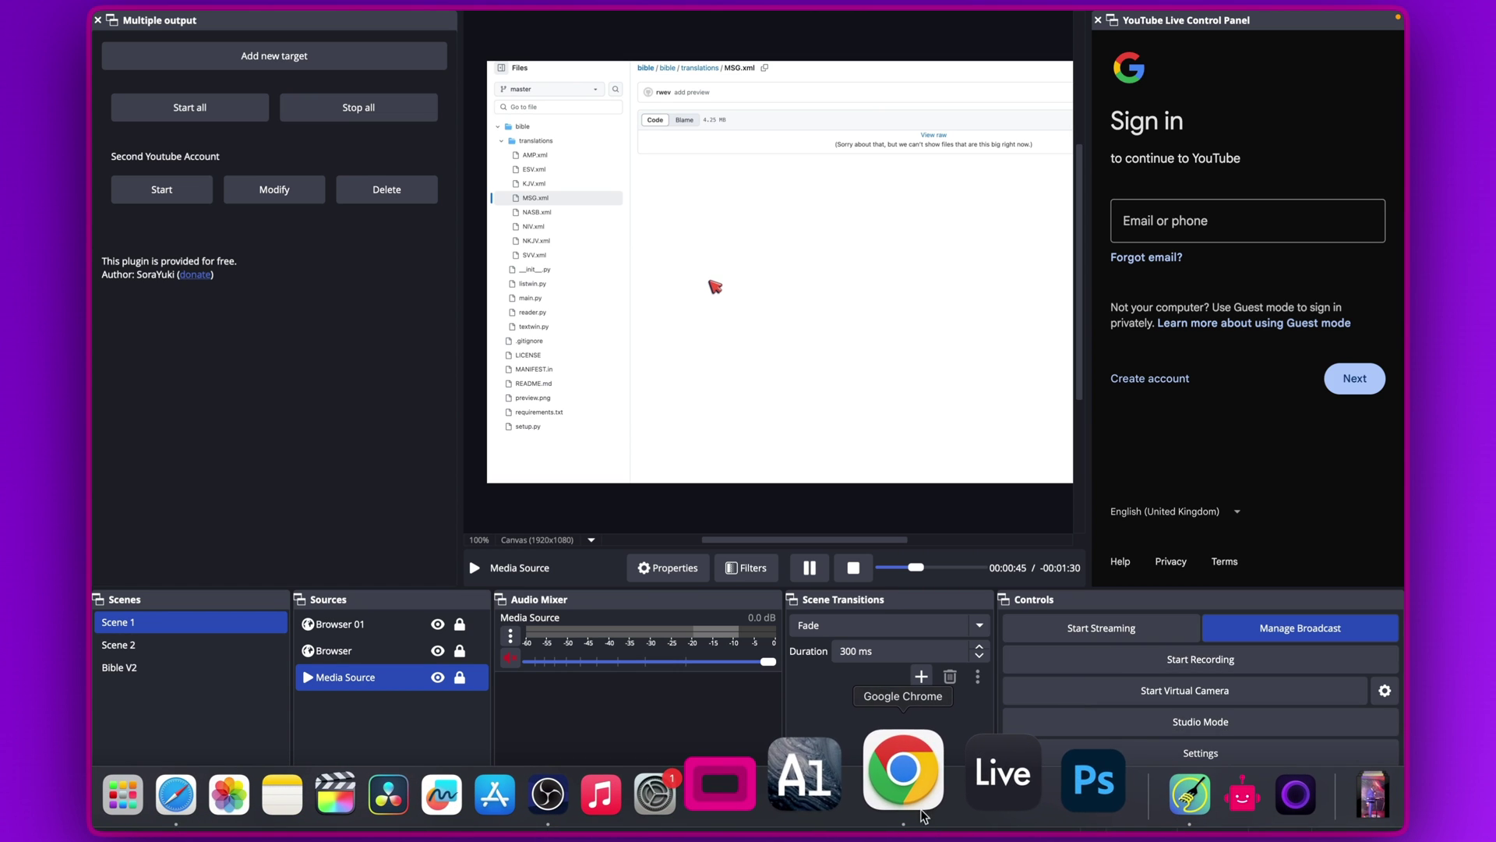
left_click(918, 802)
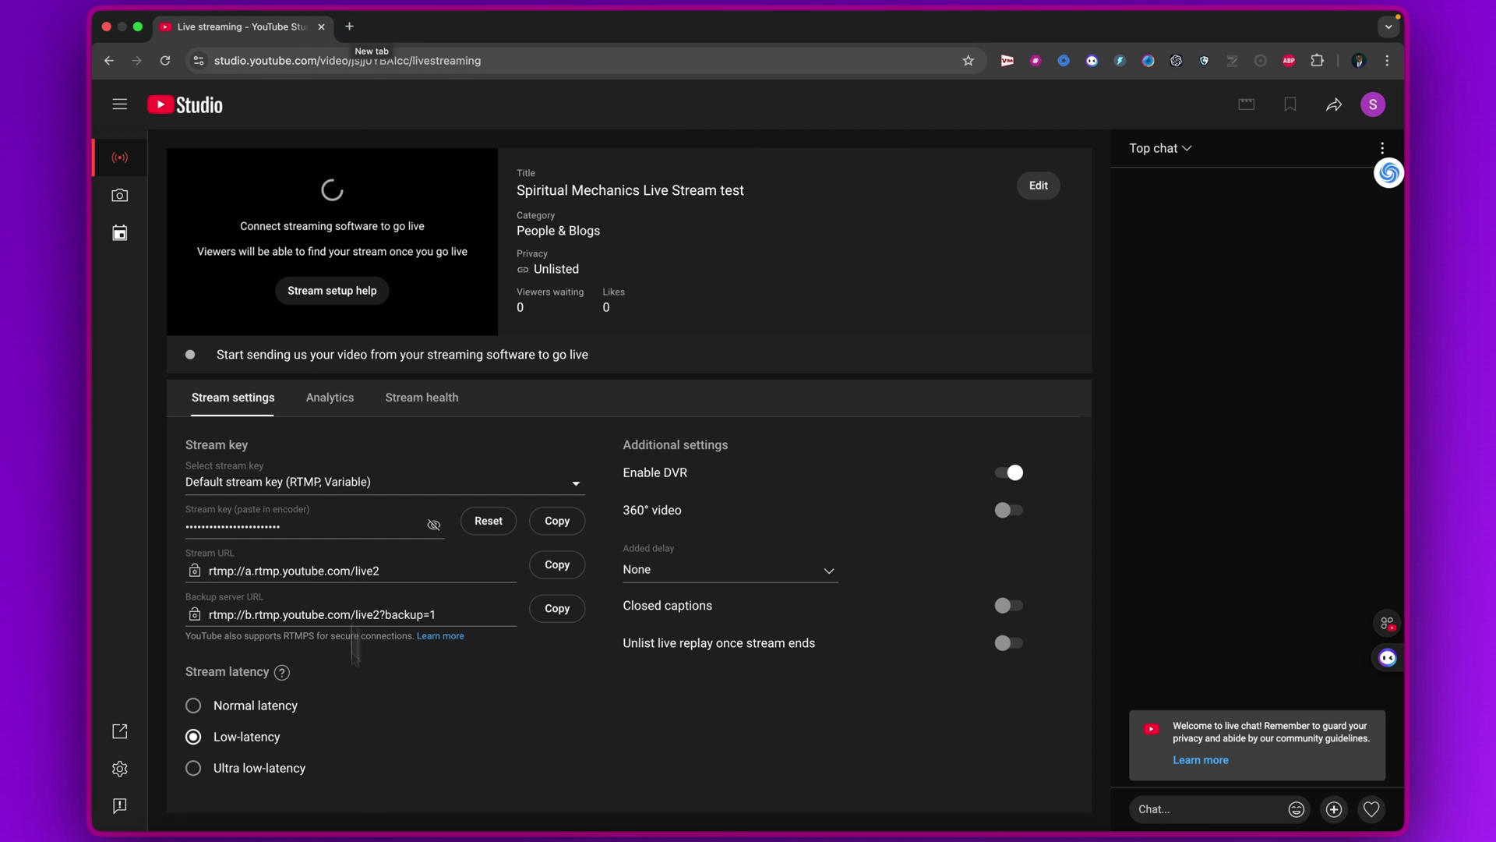
left_click(276, 764)
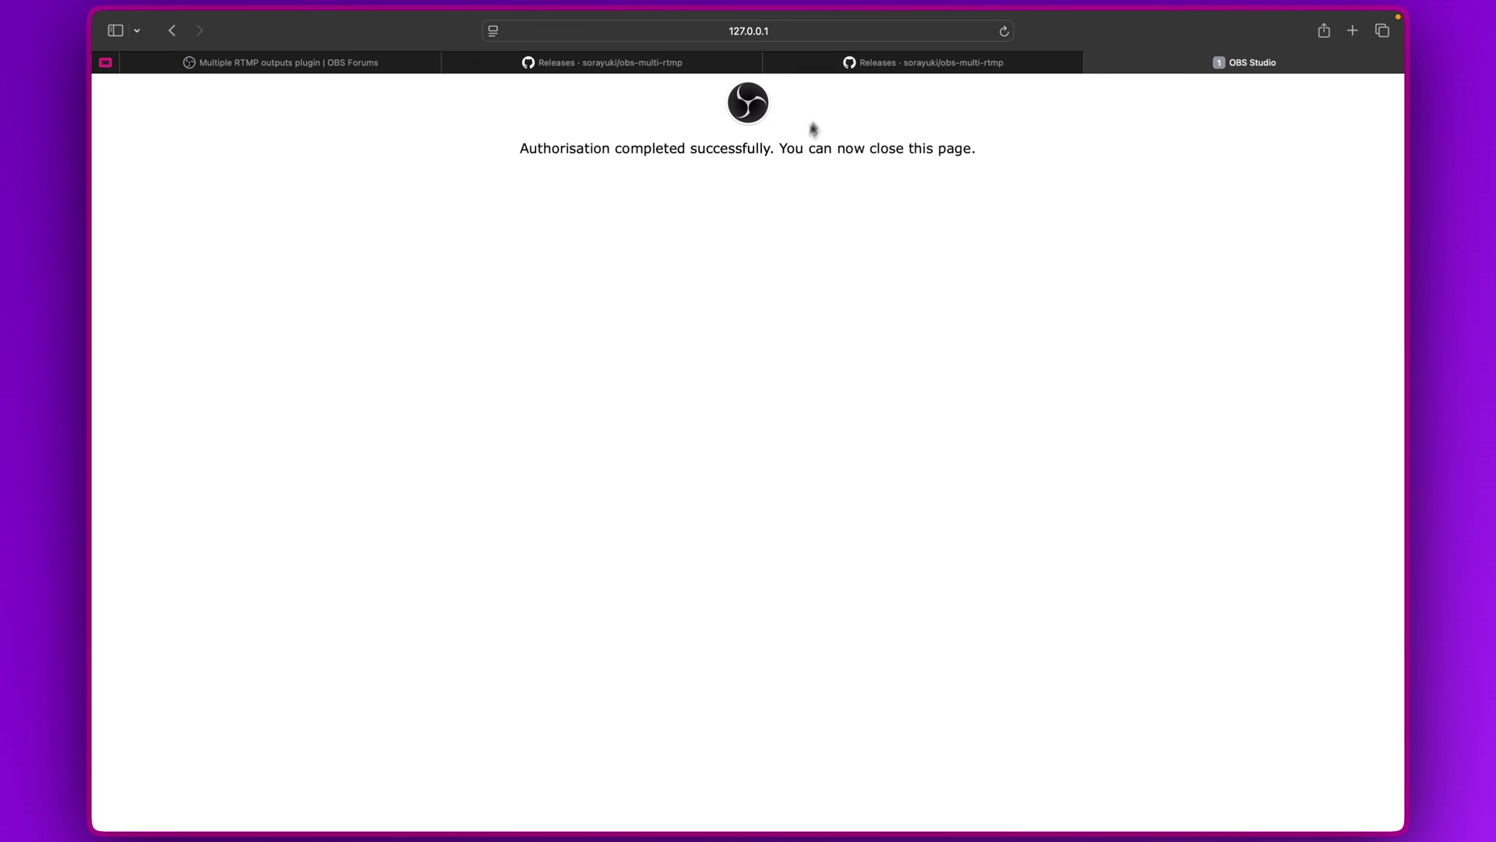
left_click(868, 33)
type("youtube.com")
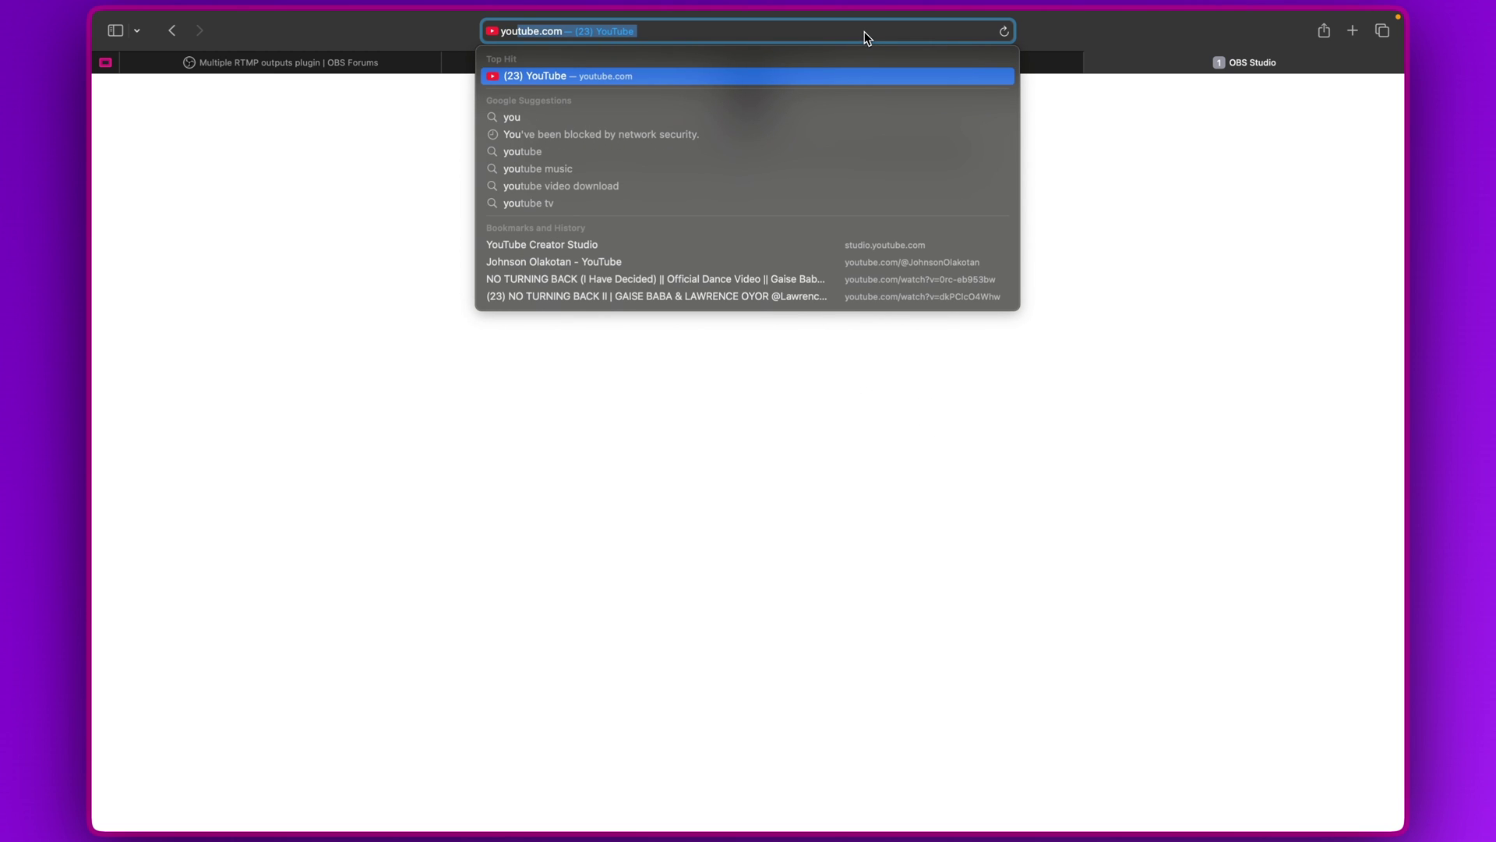
key("Return")
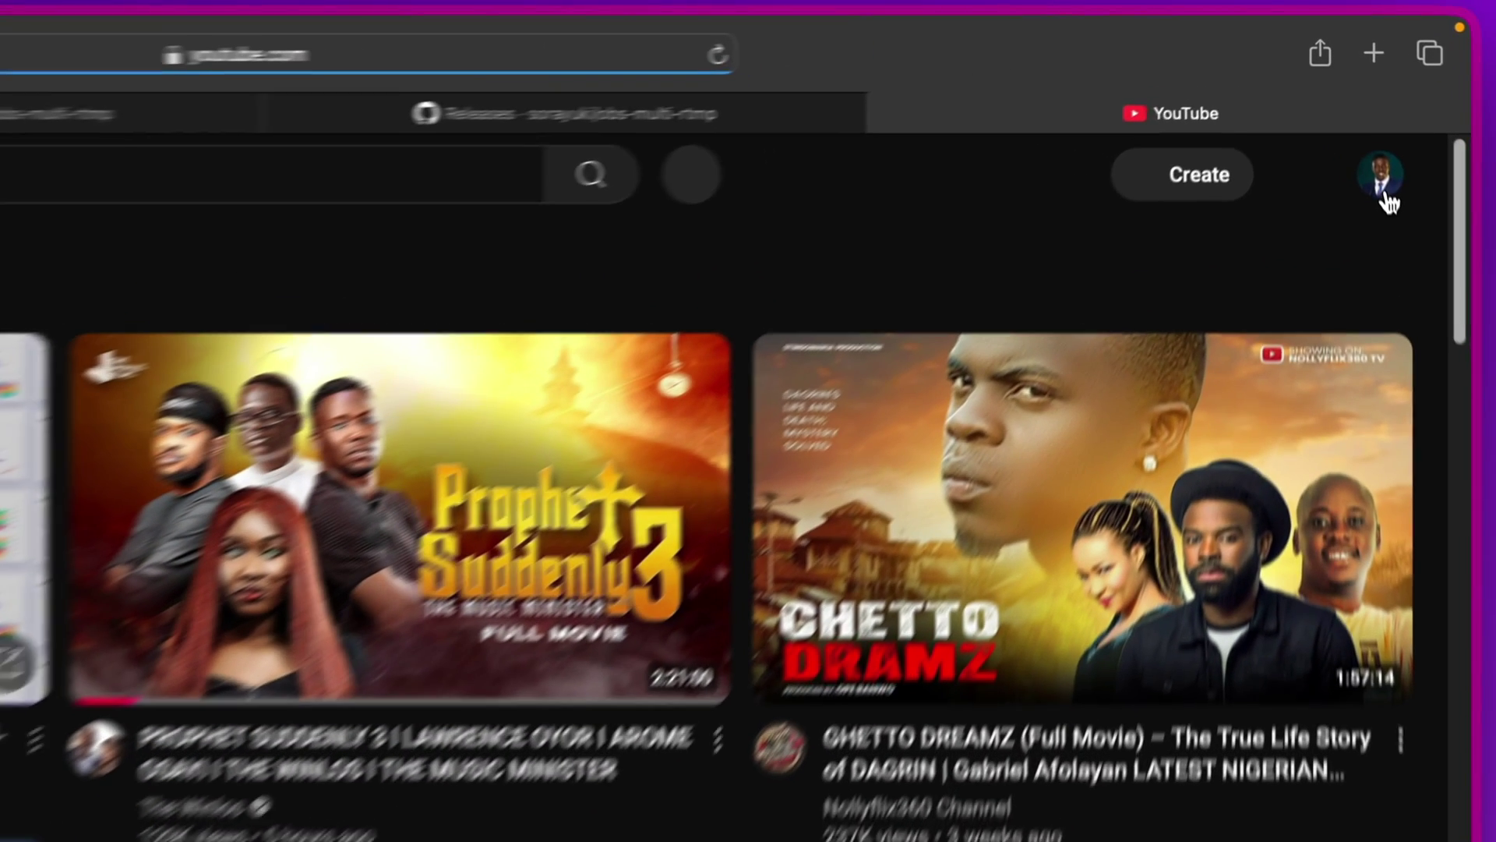
left_click(1357, 95)
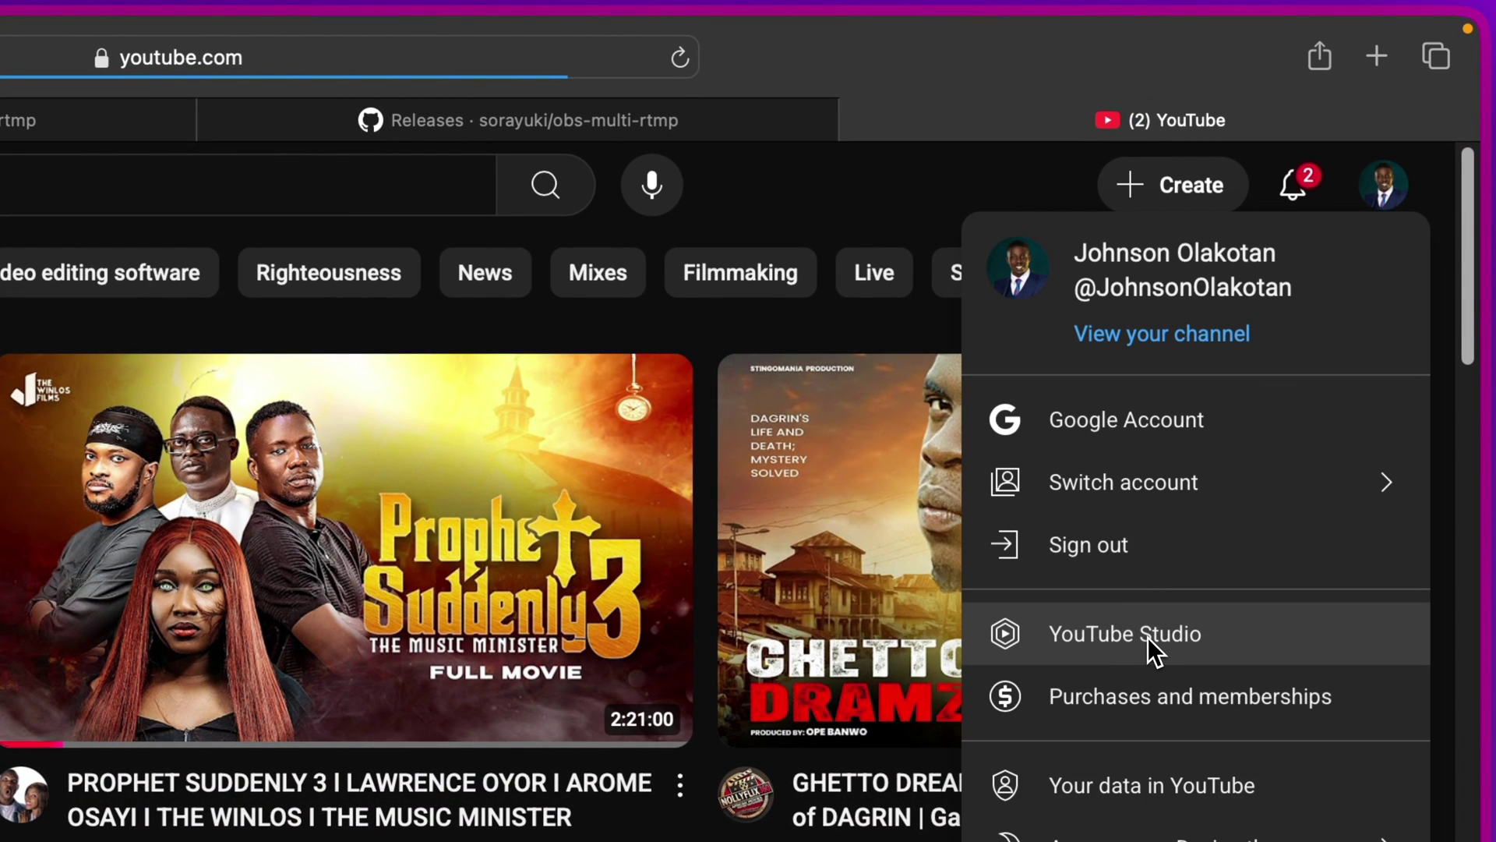
left_click(1200, 336)
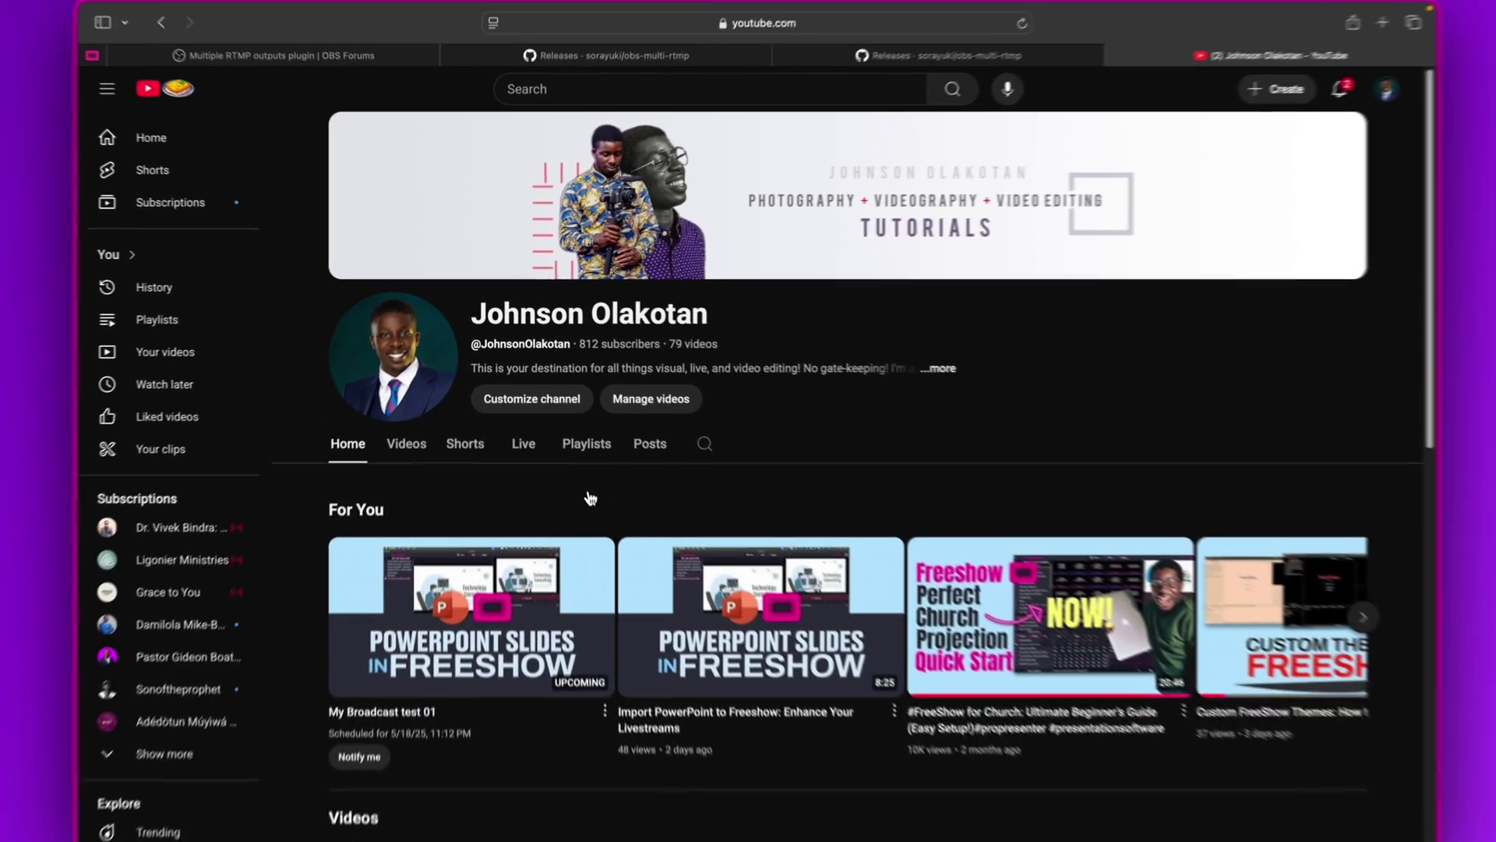
left_click(534, 449)
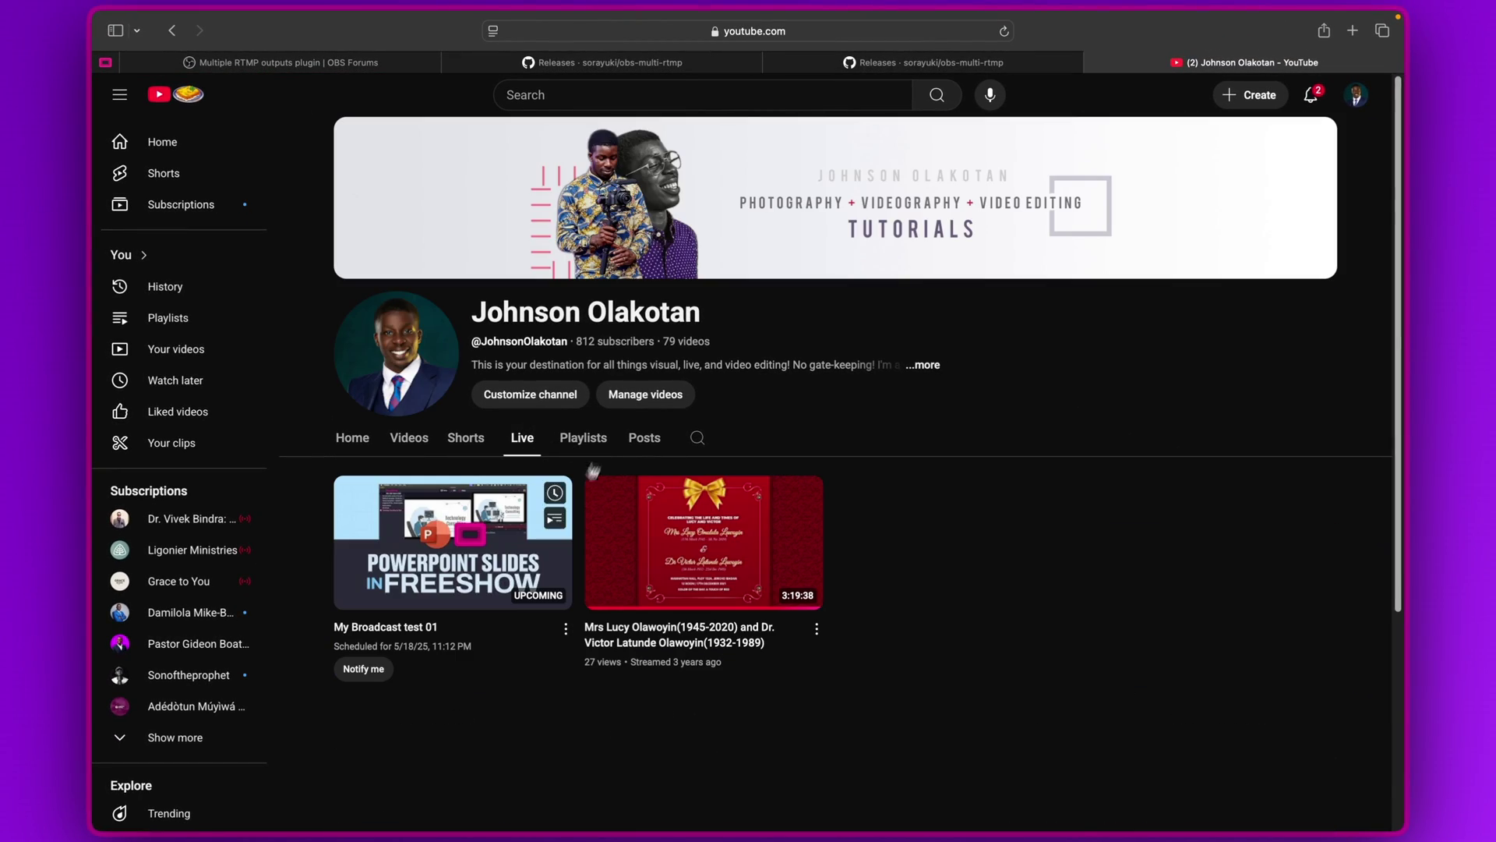
Switch to OBS and start streaming to the main YouTube broadcast and the Second Youtube Account target
mouse_move(719, 835)
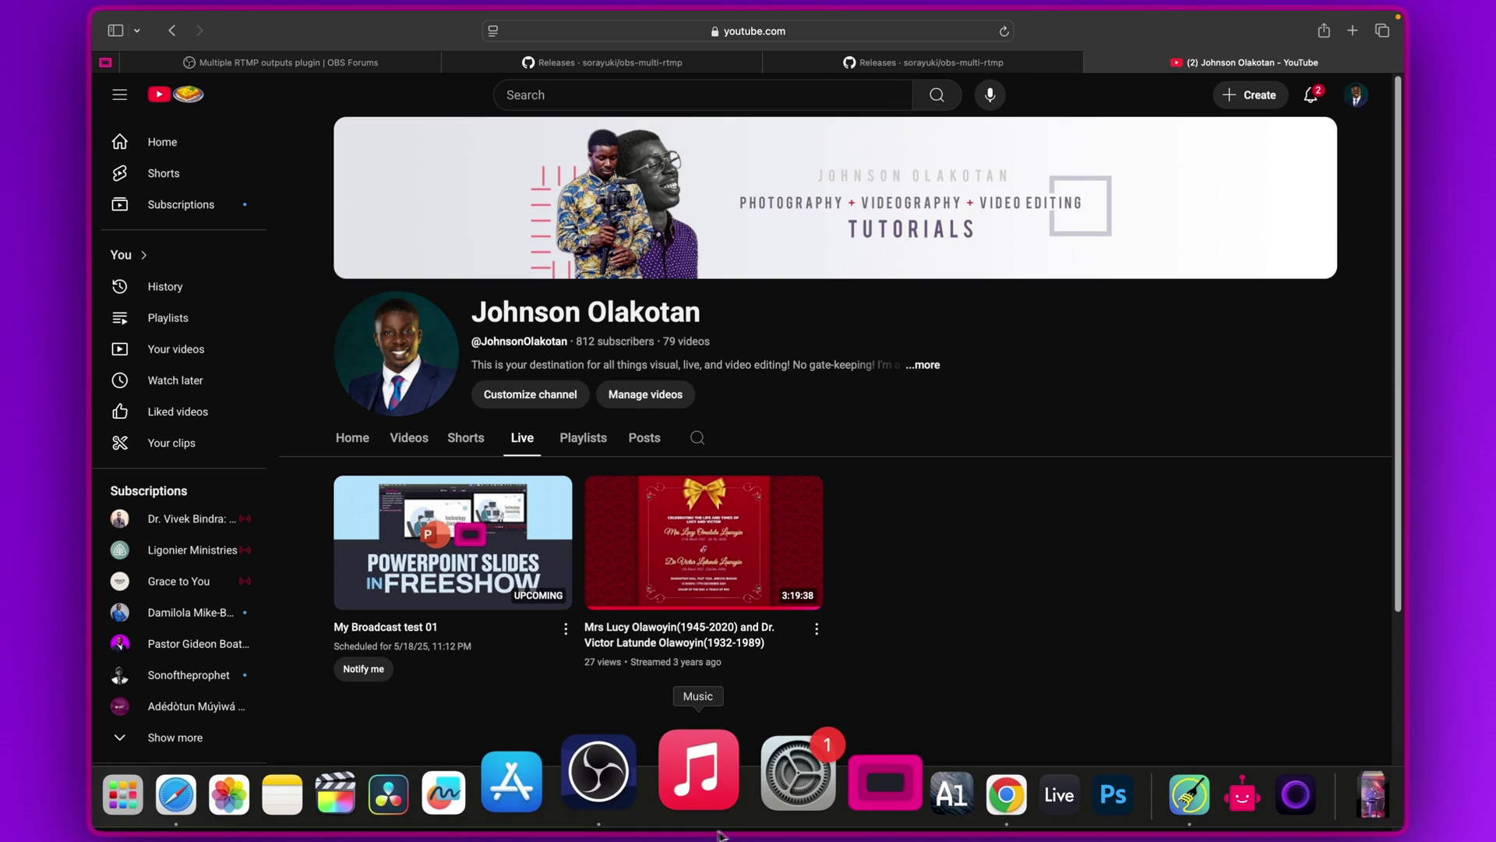
left_click(647, 787)
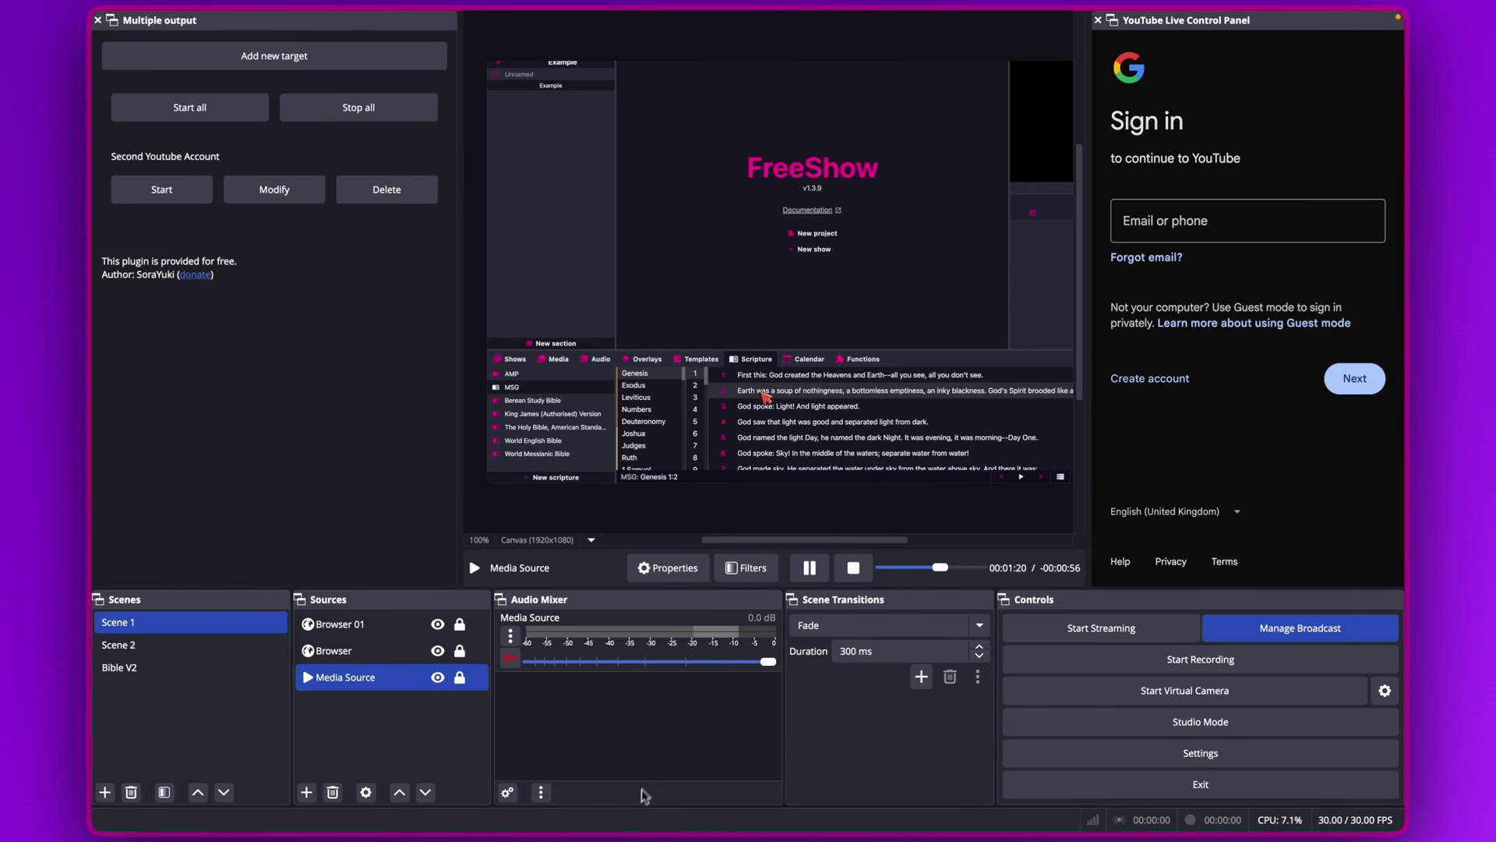
left_click(1109, 633)
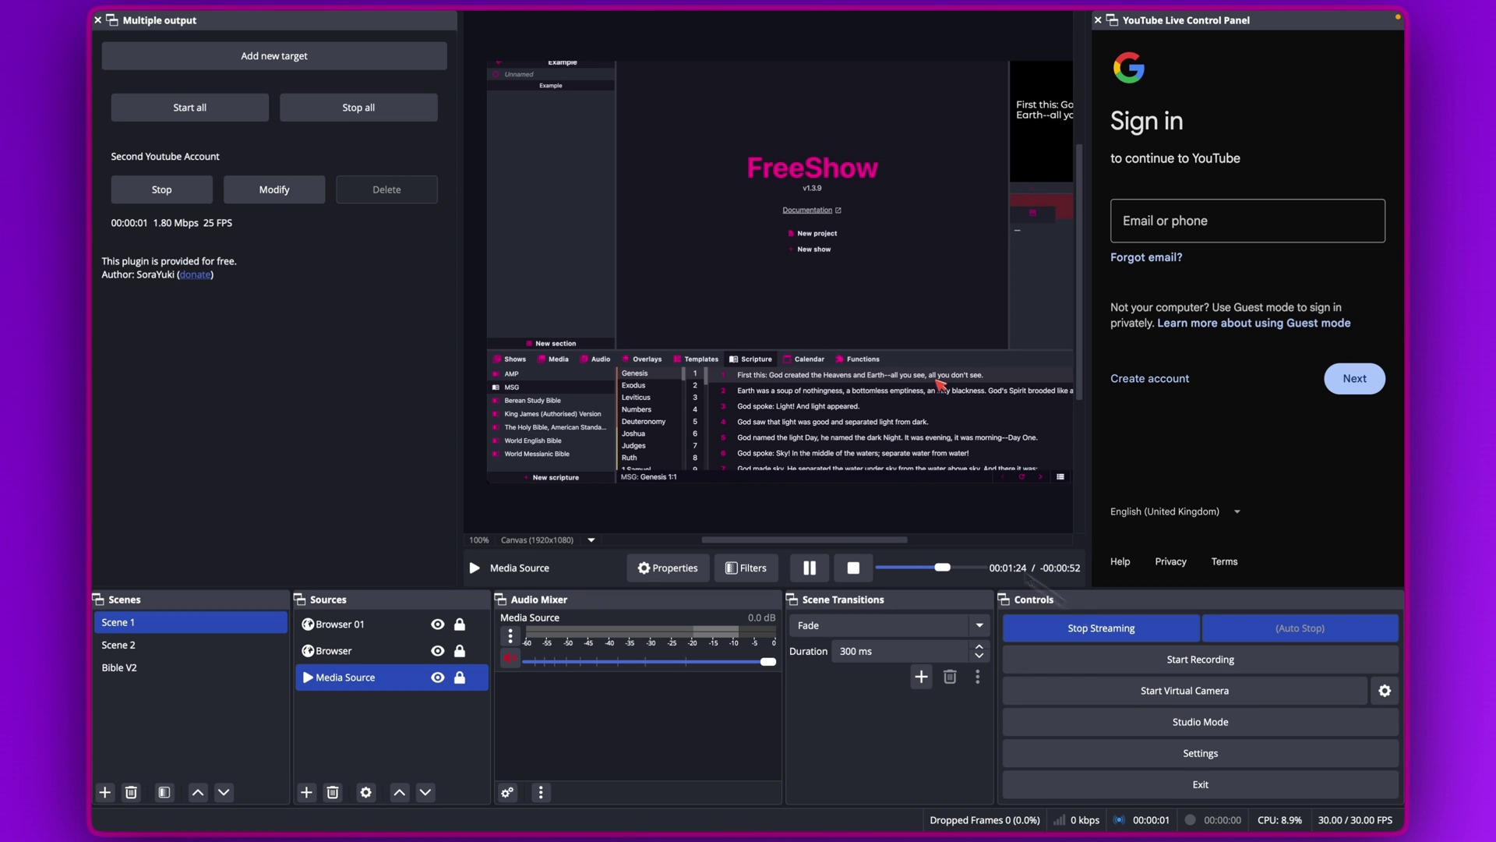
left_click(180, 196)
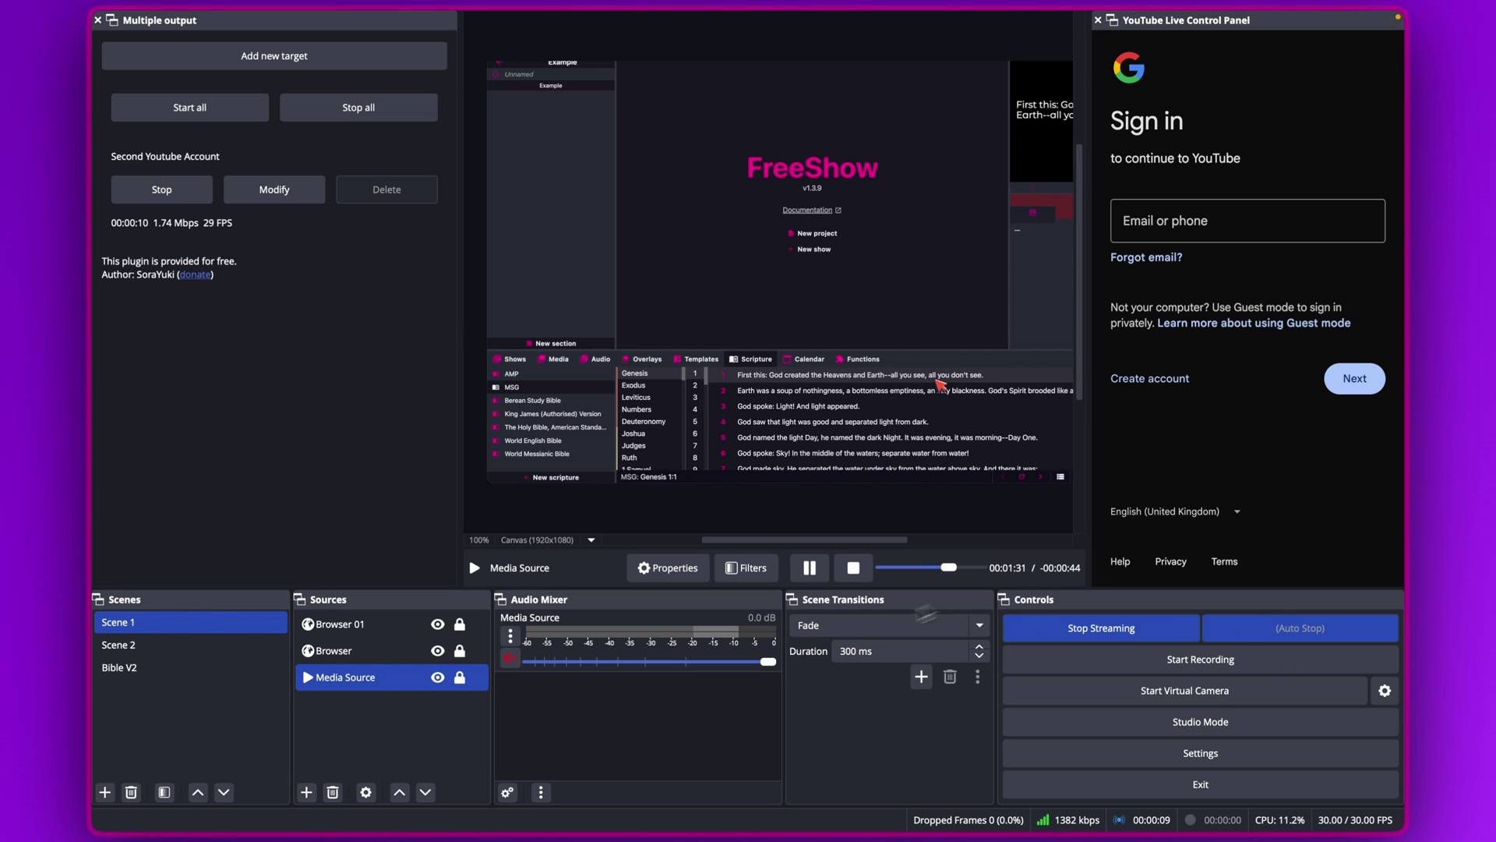
Check the second channel's live stream in Chrome, and reload the main channel's Live videos in Safari to watch My Broadcast test 01
mouse_move(686, 811)
left_click(908, 772)
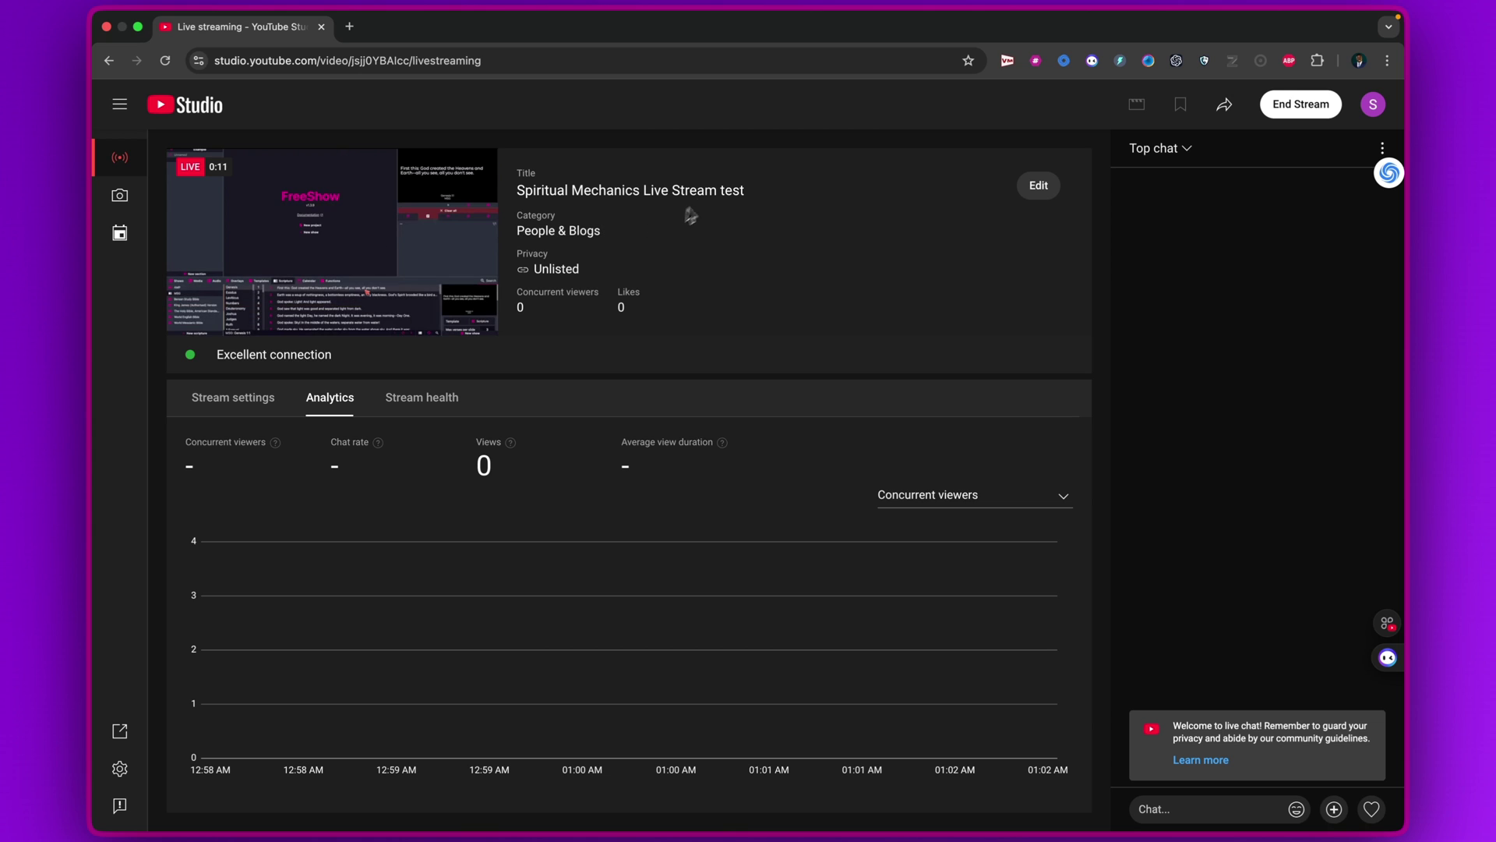
mouse_move(588, 807)
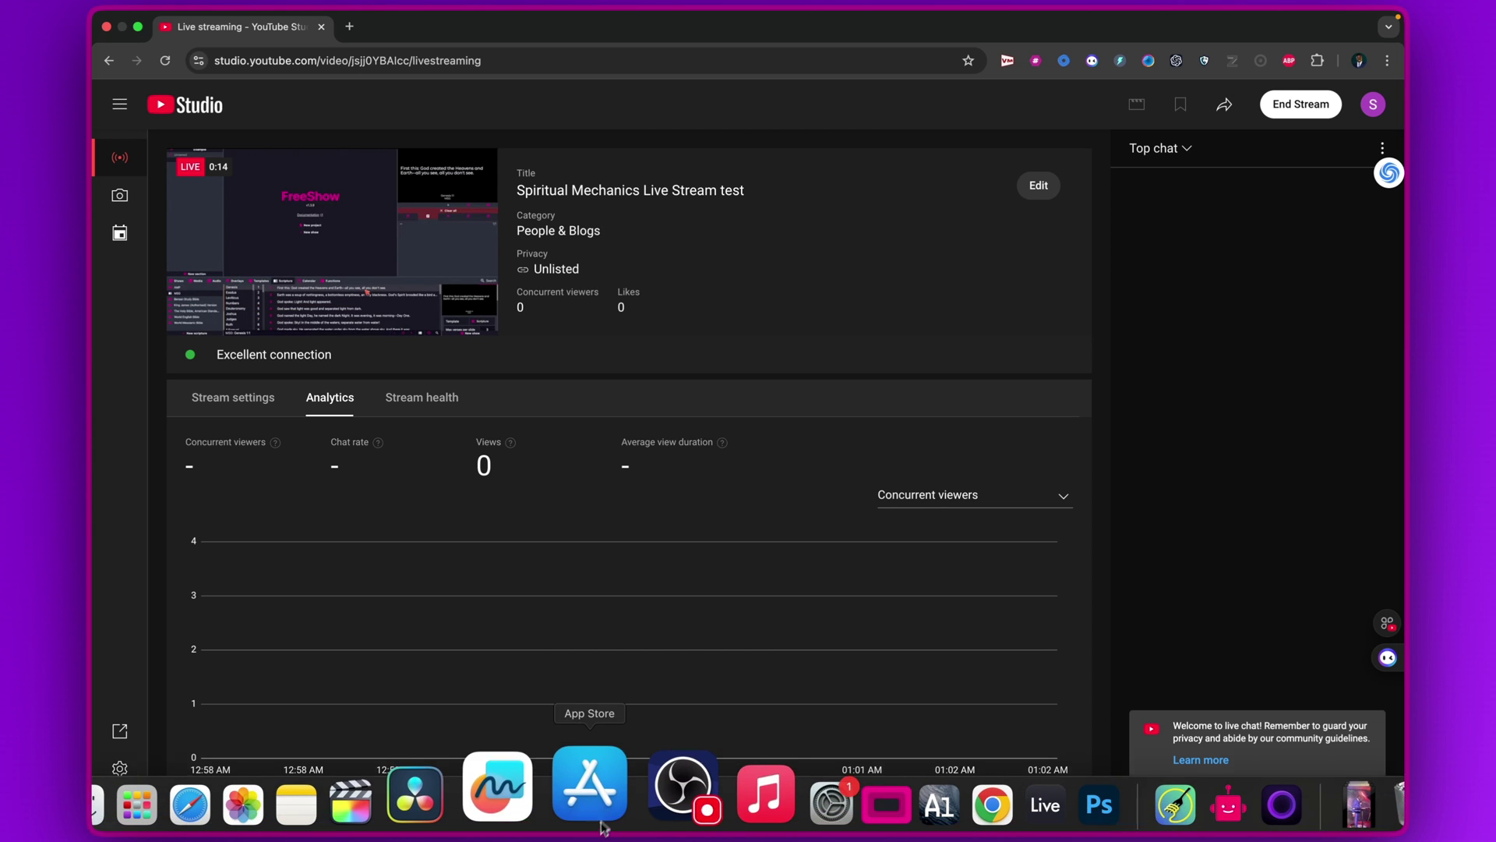
left_click(271, 784)
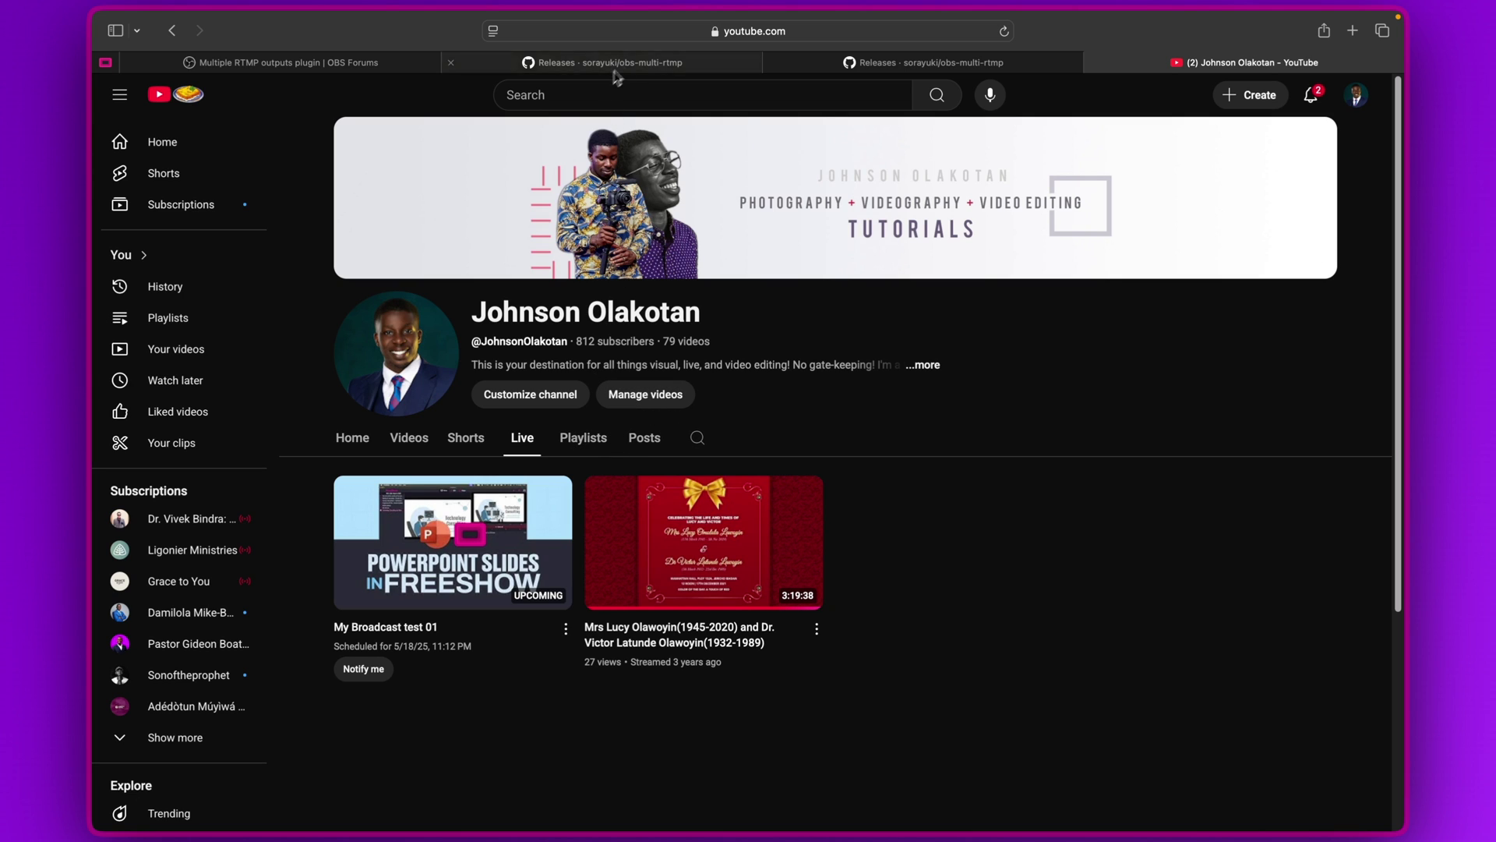
left_click(715, 35)
key("Return")
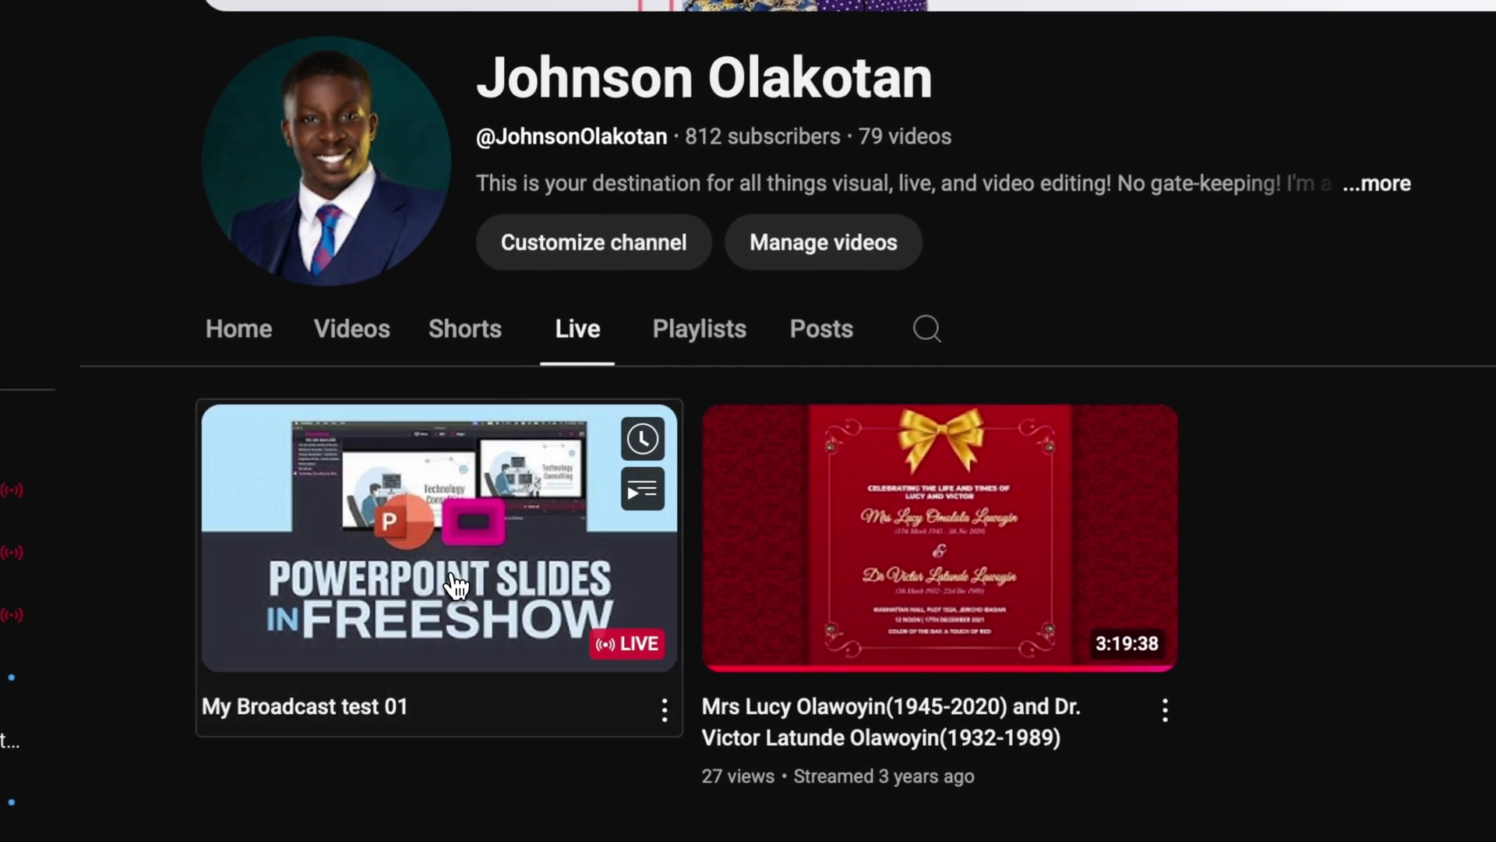
left_click(462, 565)
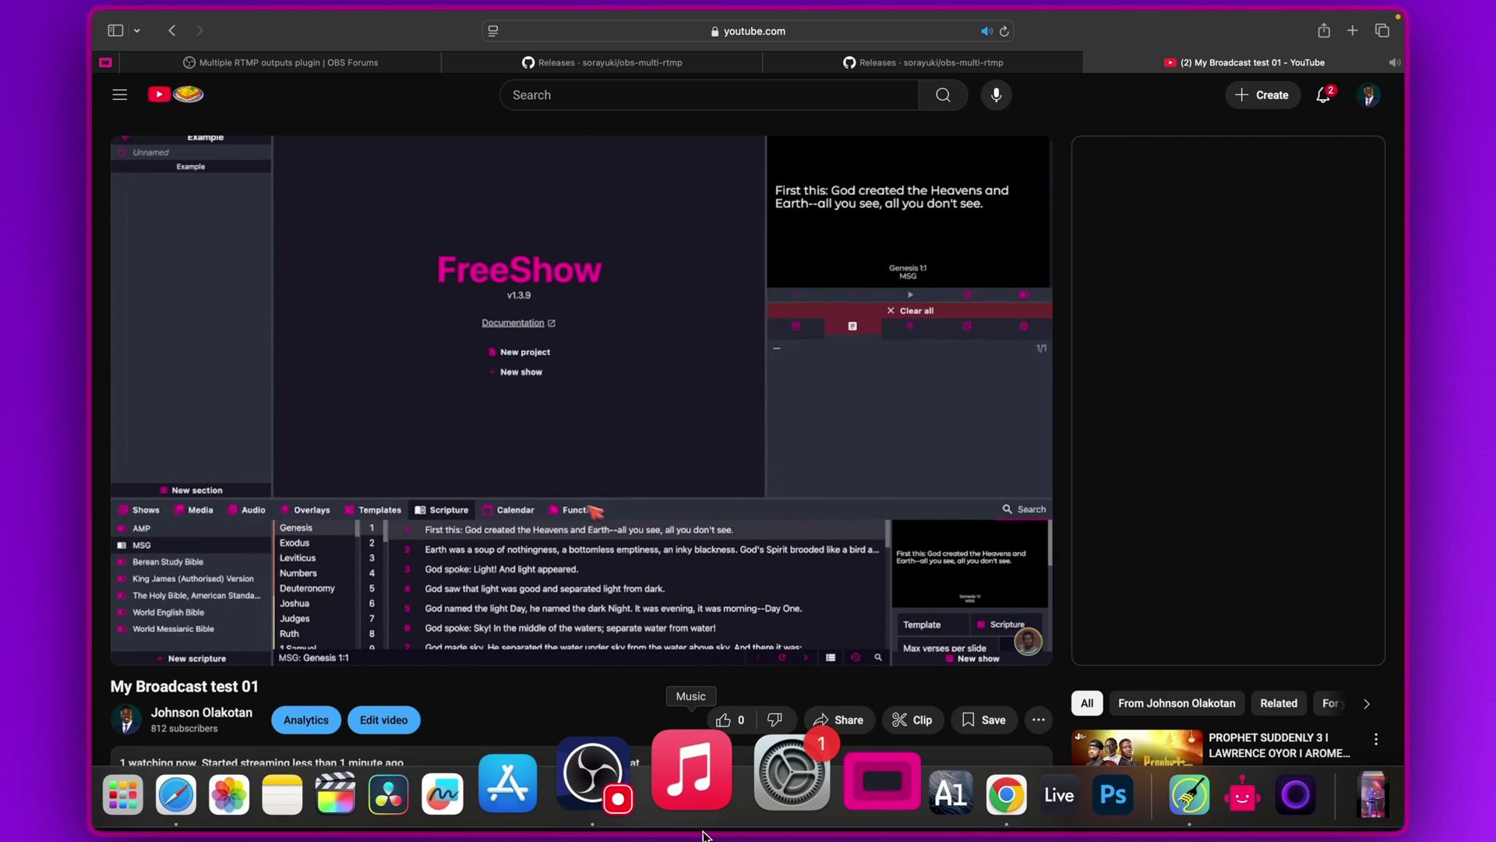
Switch to OBS, put the Bible V2 scene on air, and check it on the Chrome stream page and the Safari broadcast's live edge
left_click(652, 785)
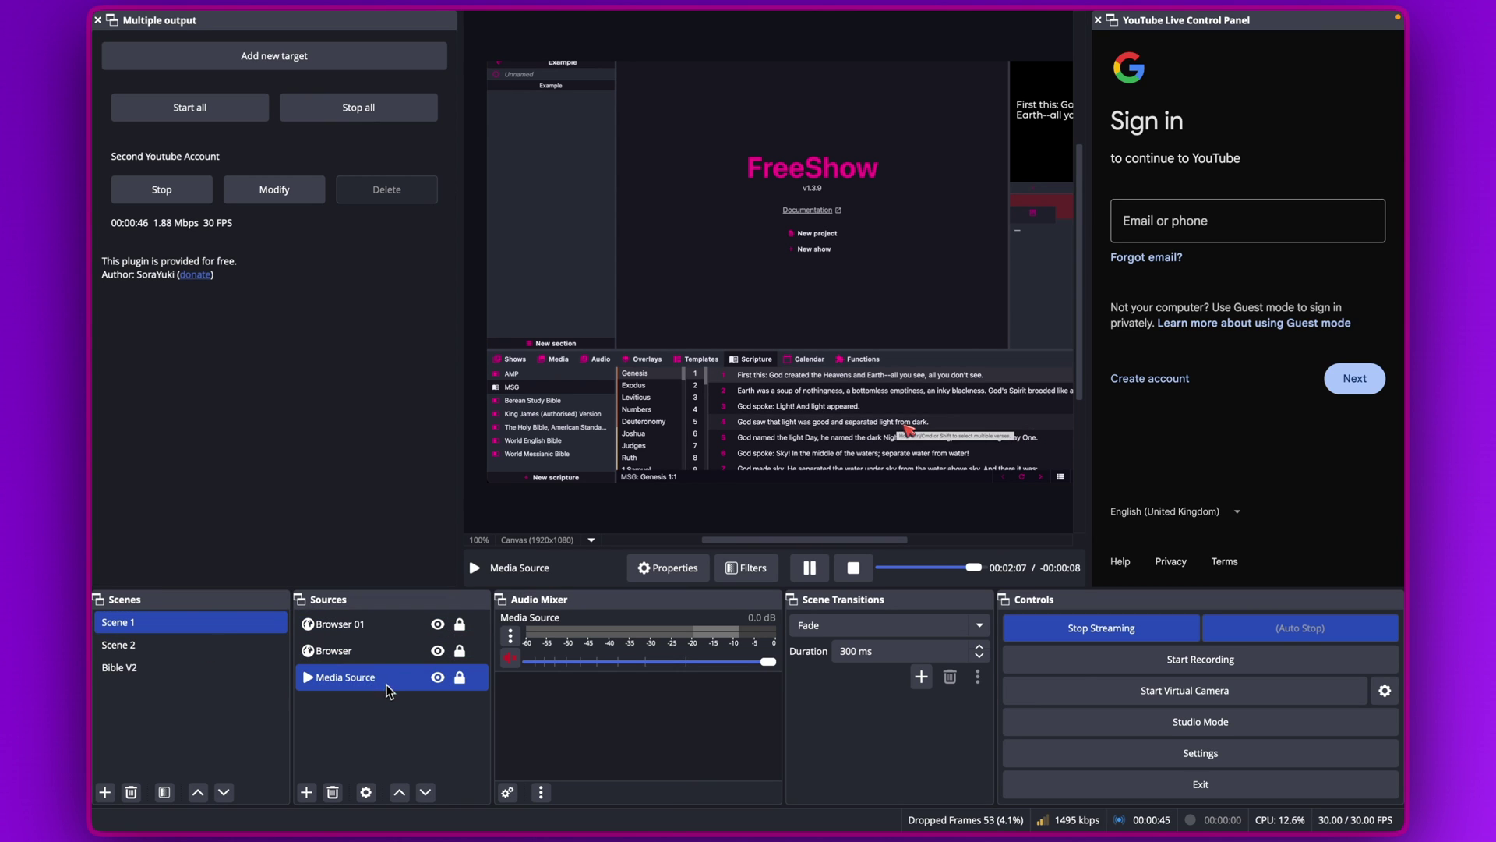
left_click(158, 669)
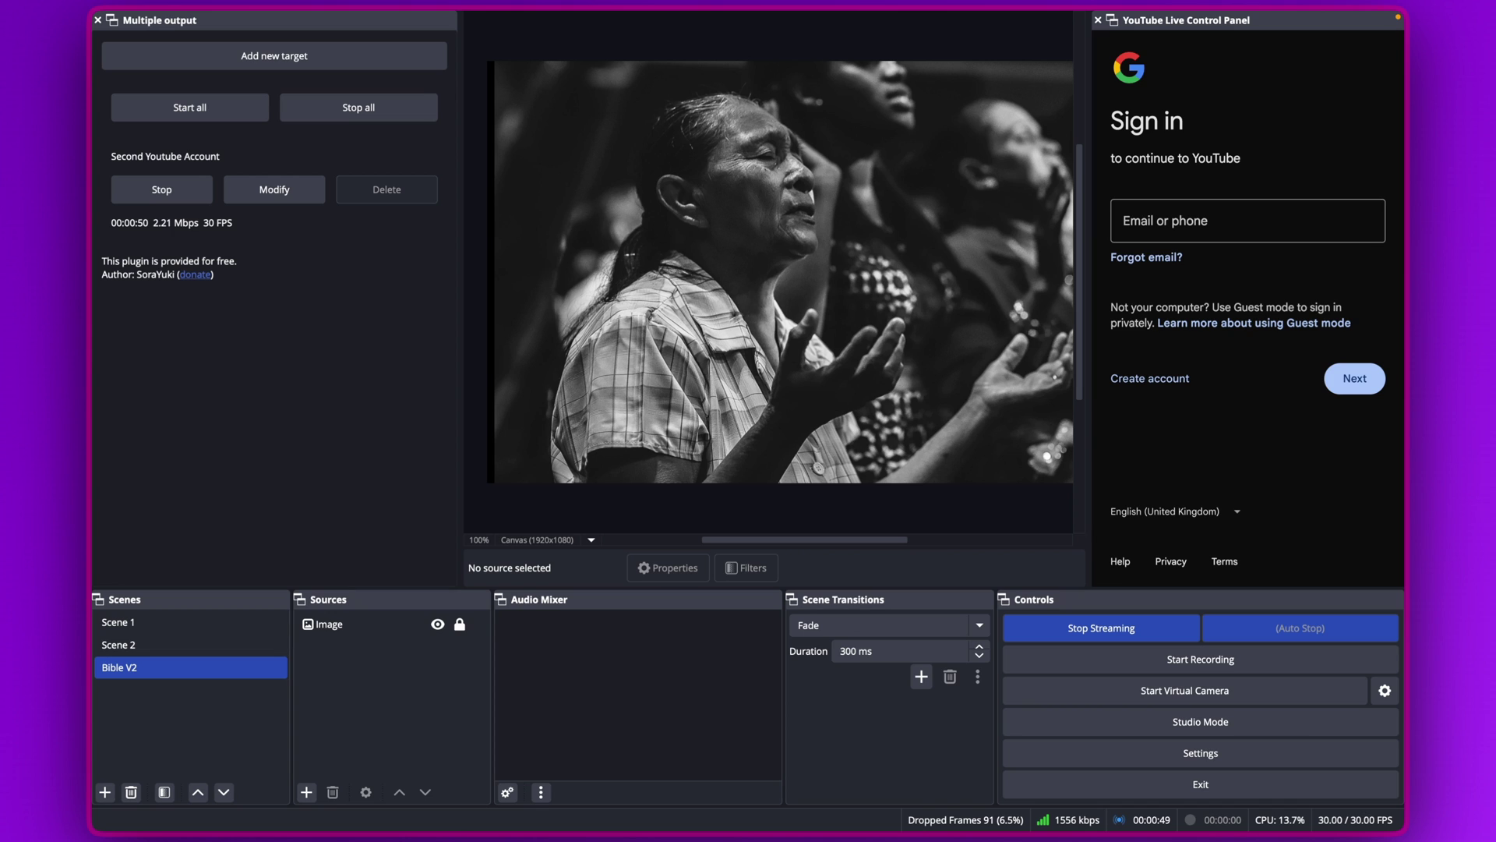
left_click(912, 795)
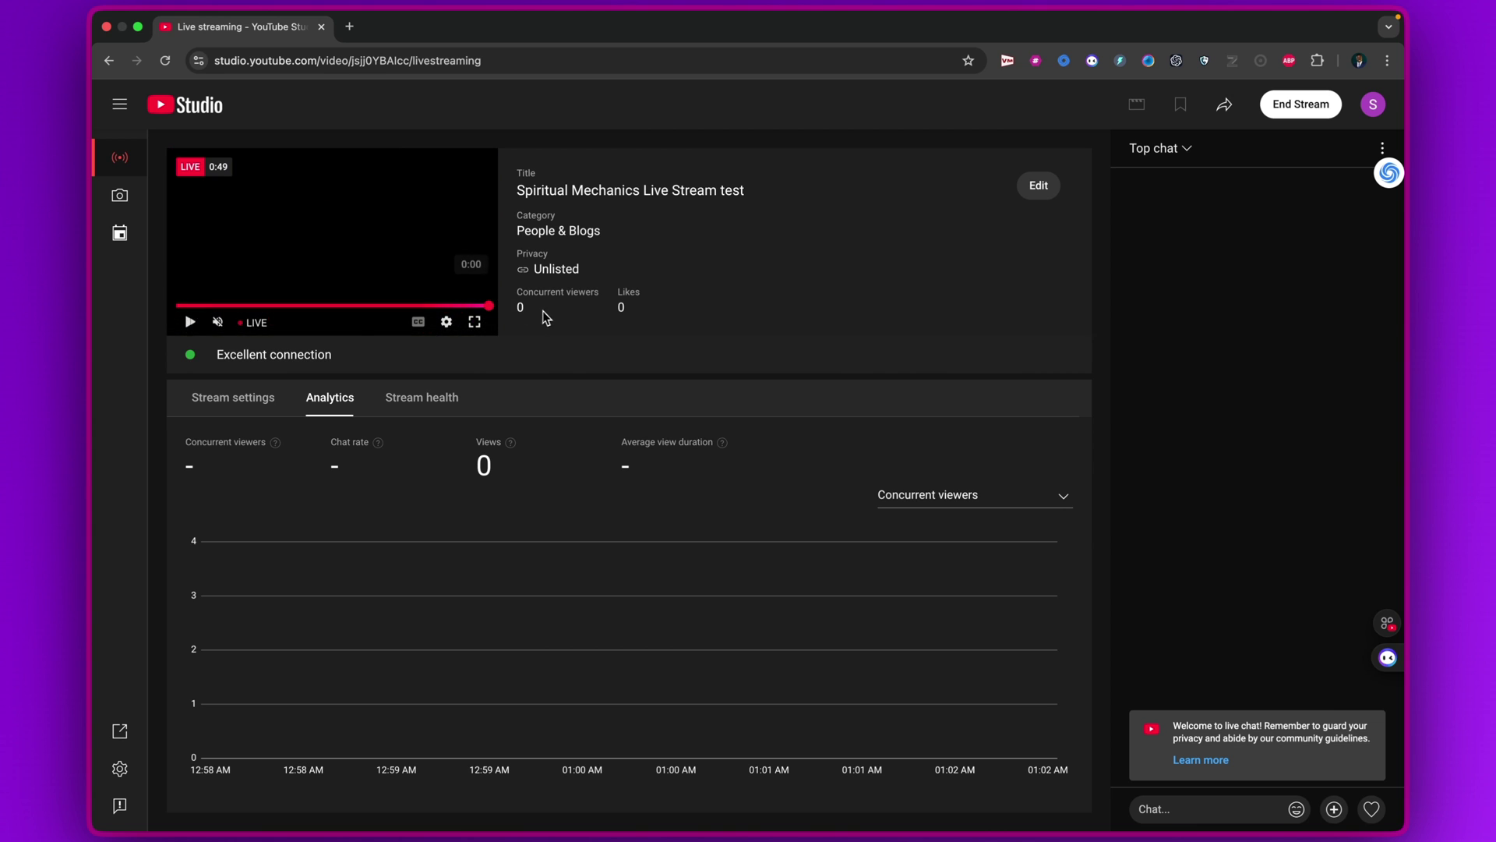
mouse_move(448, 799)
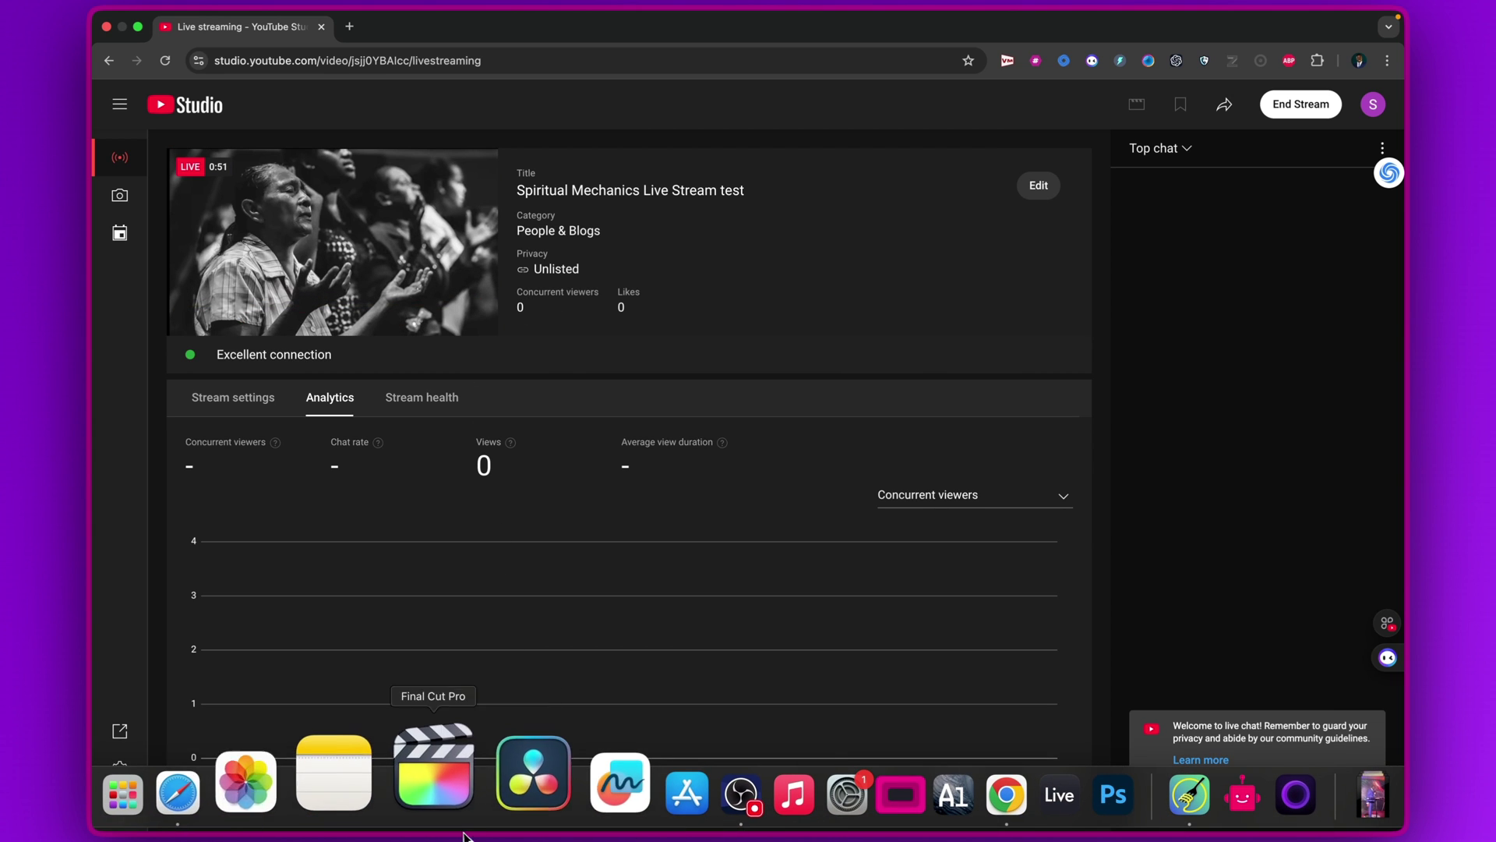
left_click(302, 799)
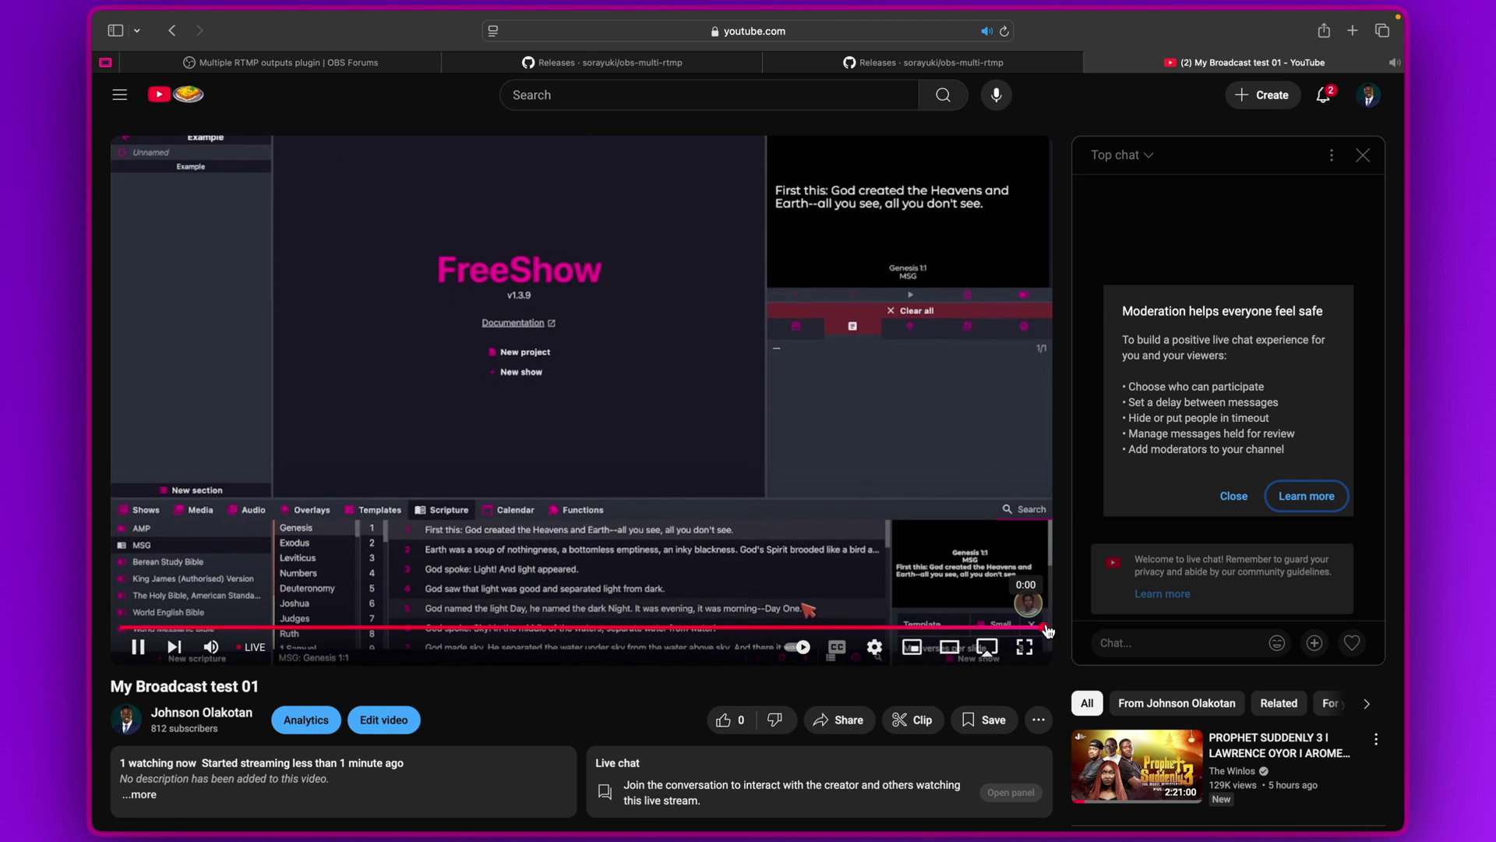
mouse_move(1048, 629)
left_mouse_down()
mouse_move(258, 626)
mouse_move(1036, 630)
left_mouse_up()
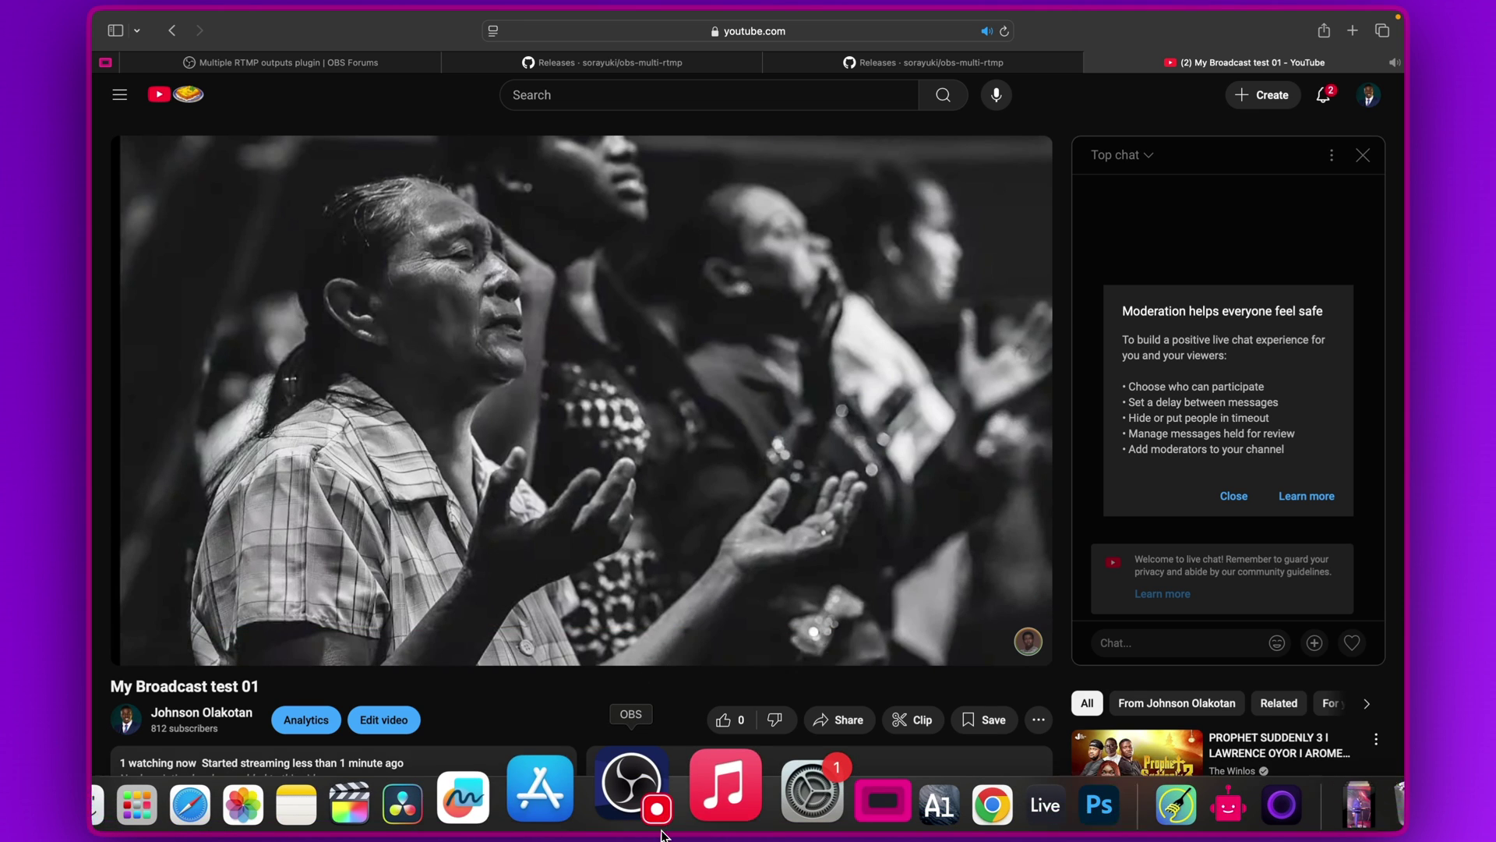
Switch to OBS and stop streaming, confirming the end of the live broadcast
left_click(635, 791)
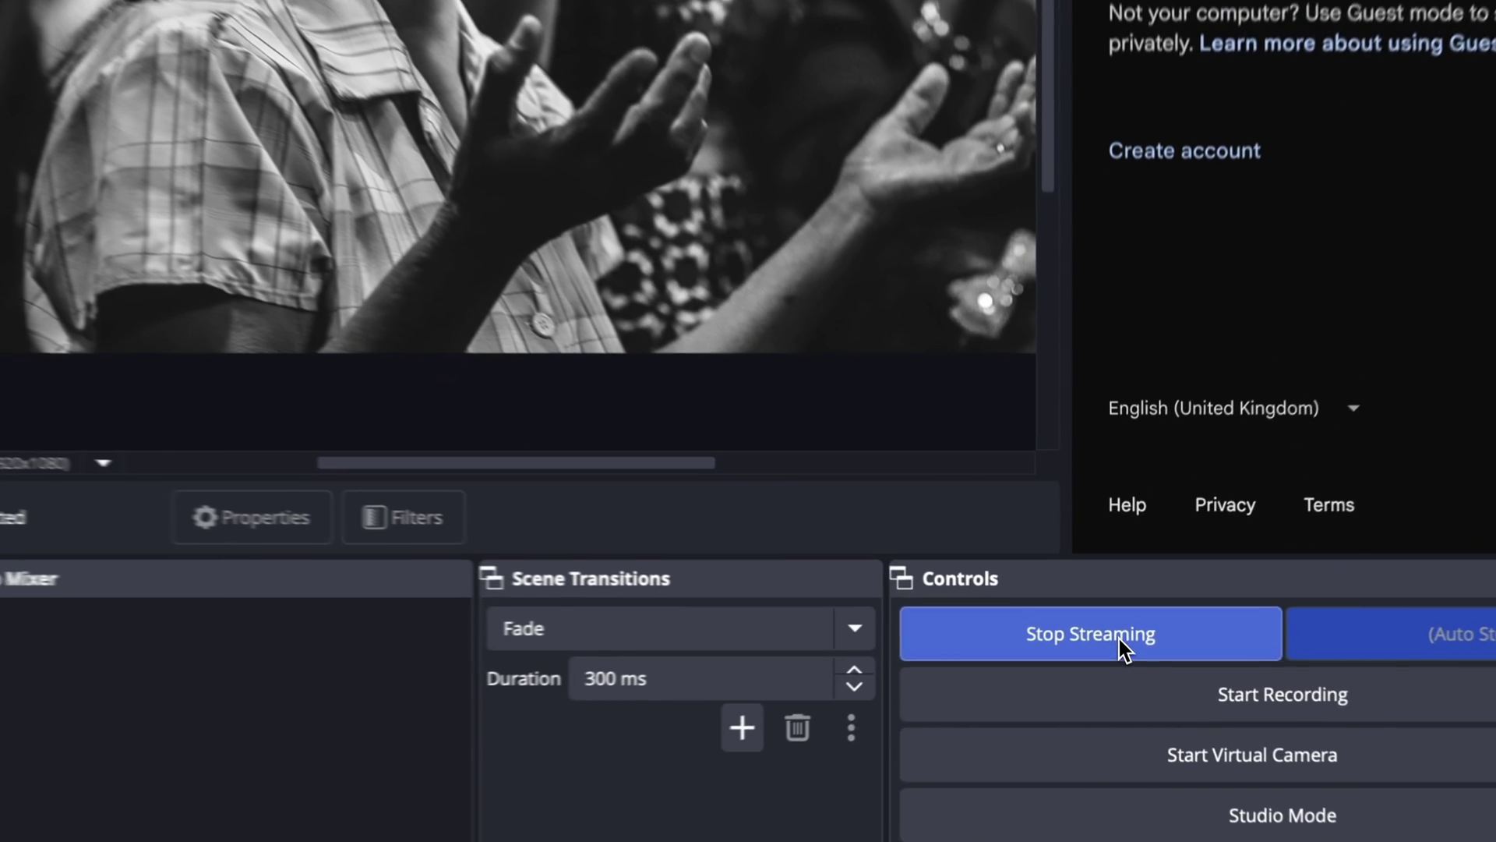
left_click(1116, 632)
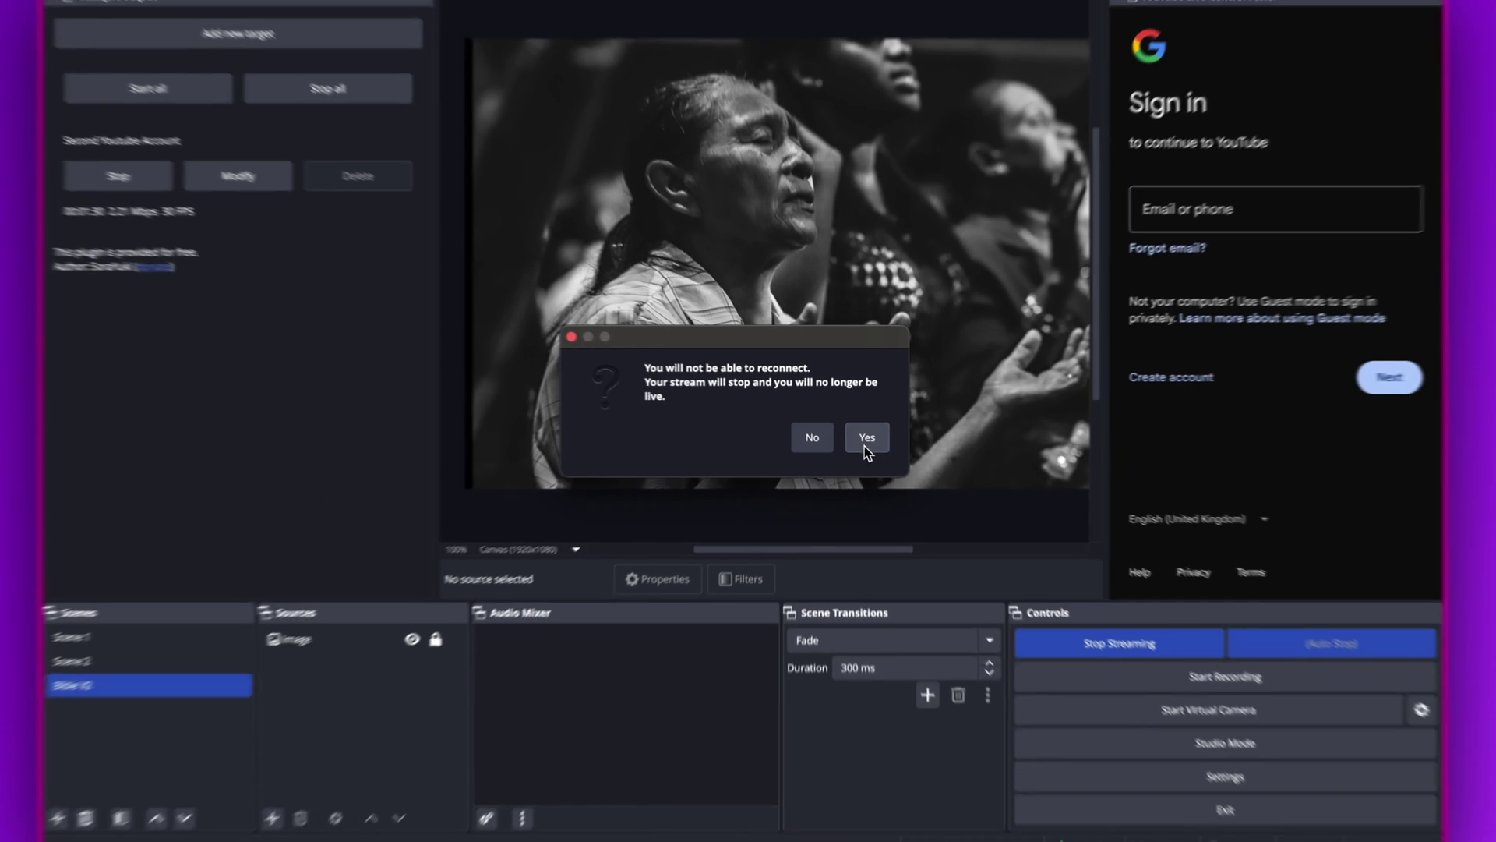
left_click(867, 441)
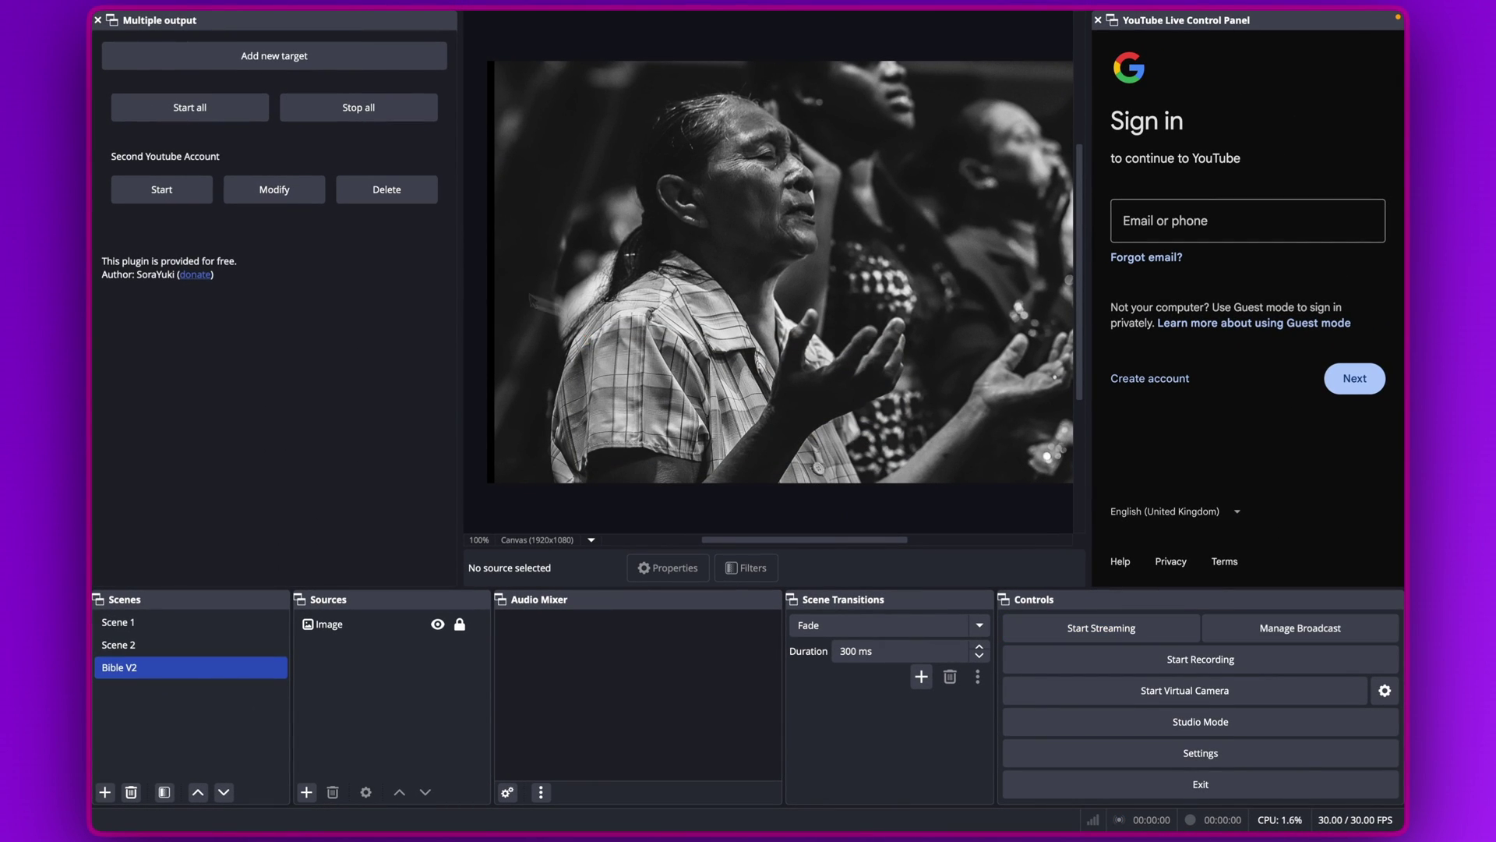